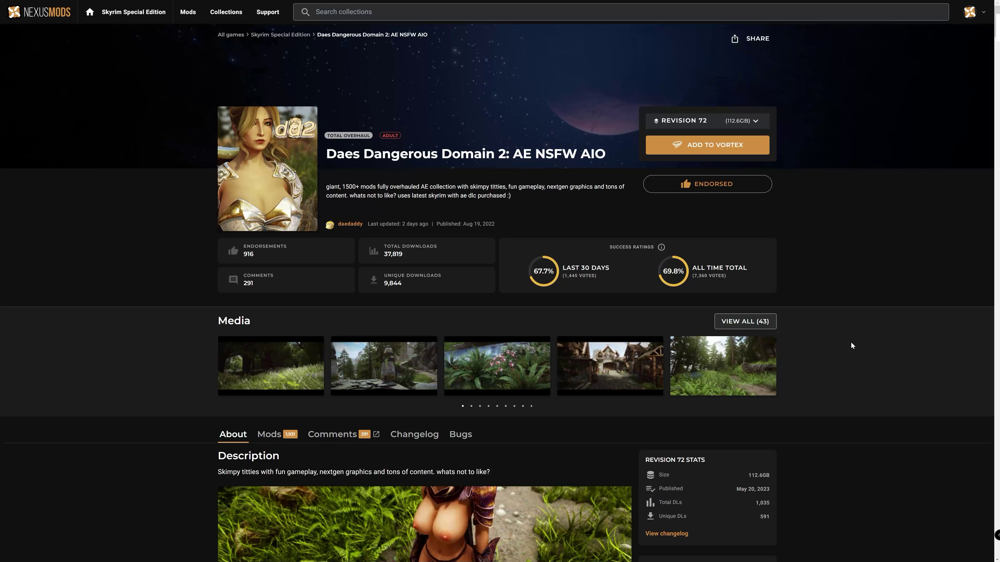
# - Leave full-screen mode in the browser showing the Daes Dangerous Domain 2 collection
pyautogui.press('F11')
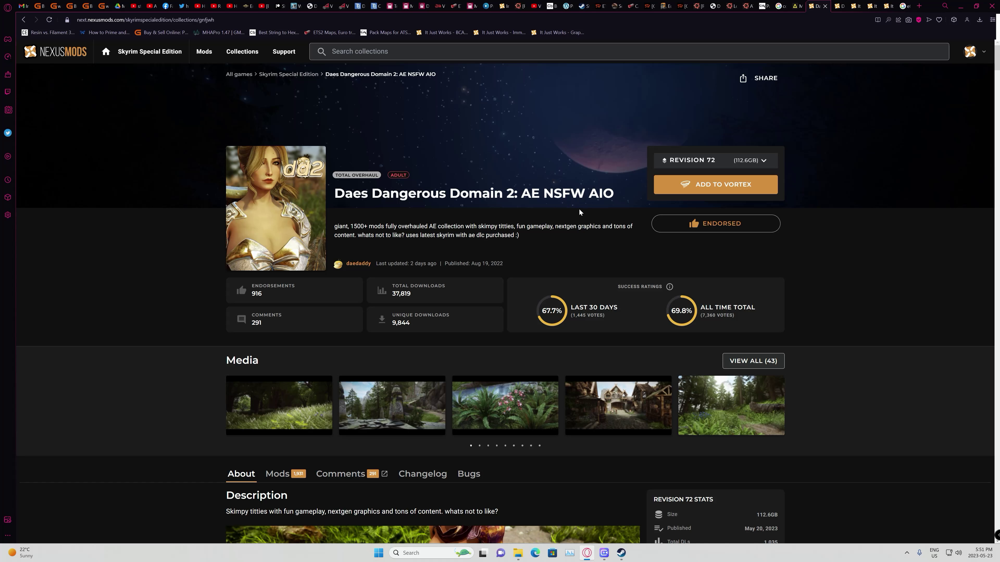
pyautogui.moveTo(518, 561)
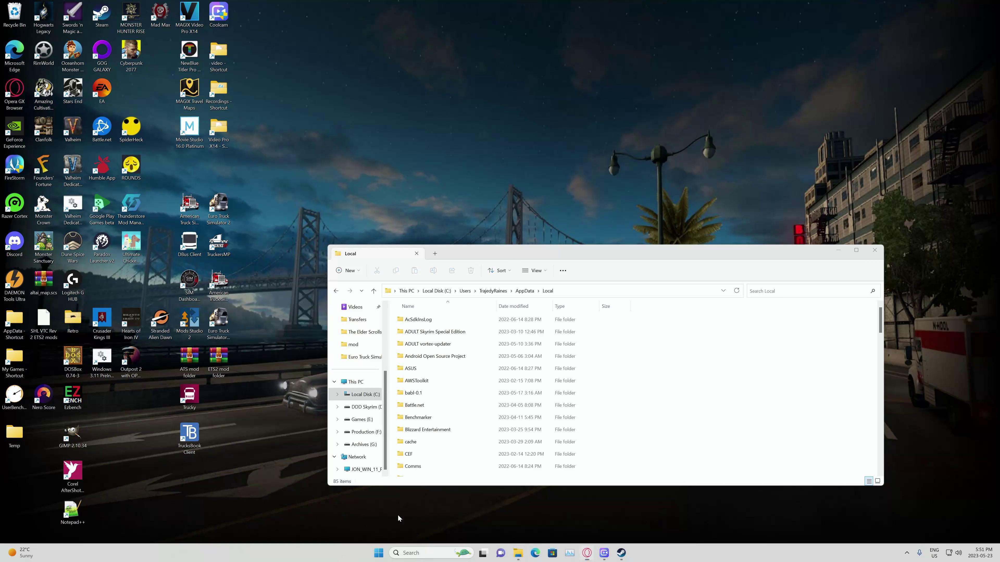
# - Bring the AppData\Local window forward and browse to the PURE Skyrim and vortex-updater folders
pyautogui.click(397, 514)
pyautogui.scroll(-9, 511, 372)
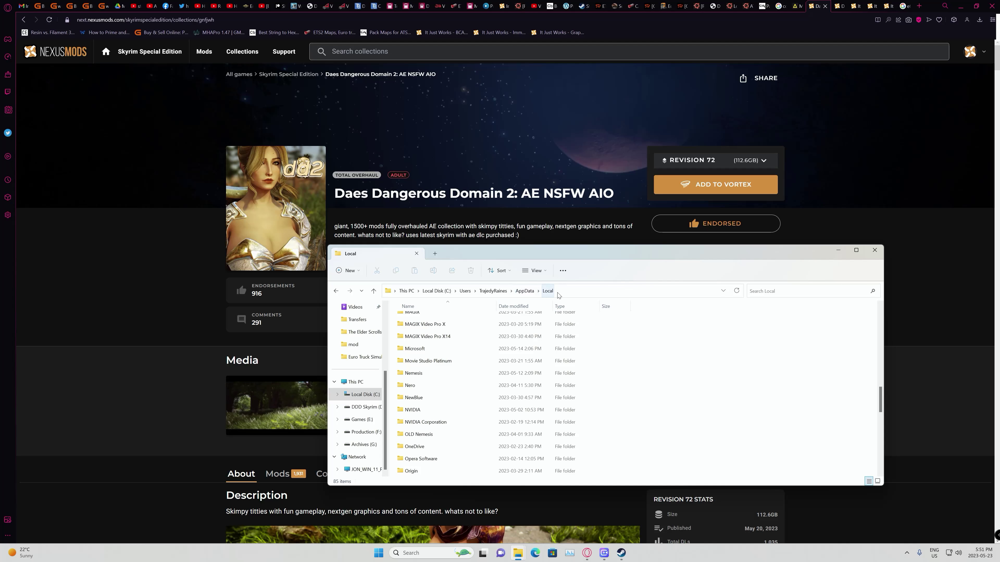
pyautogui.scroll(-7, 525, 347)
pyautogui.scroll(-2, 525, 349)
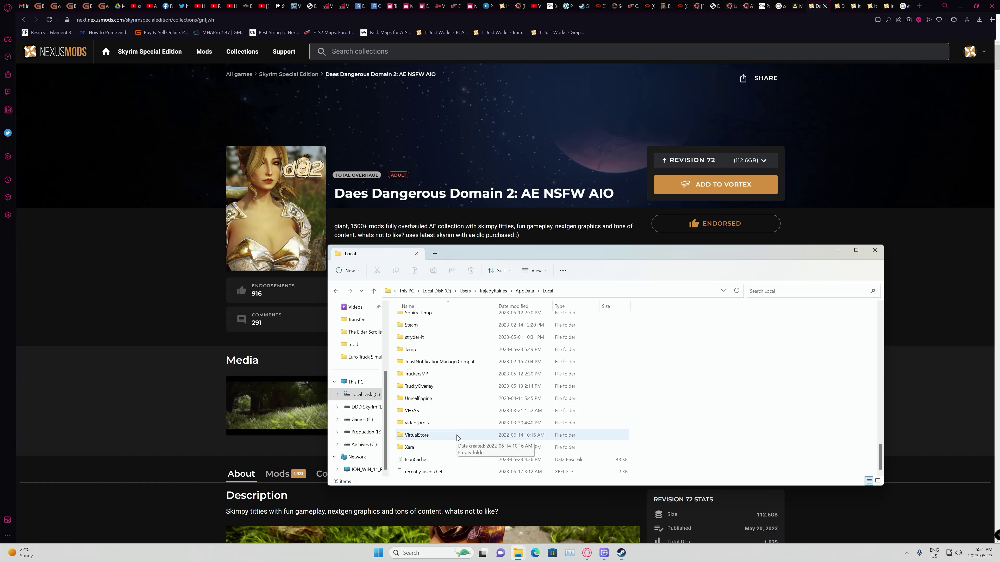
pyautogui.scroll(4, 464, 430)
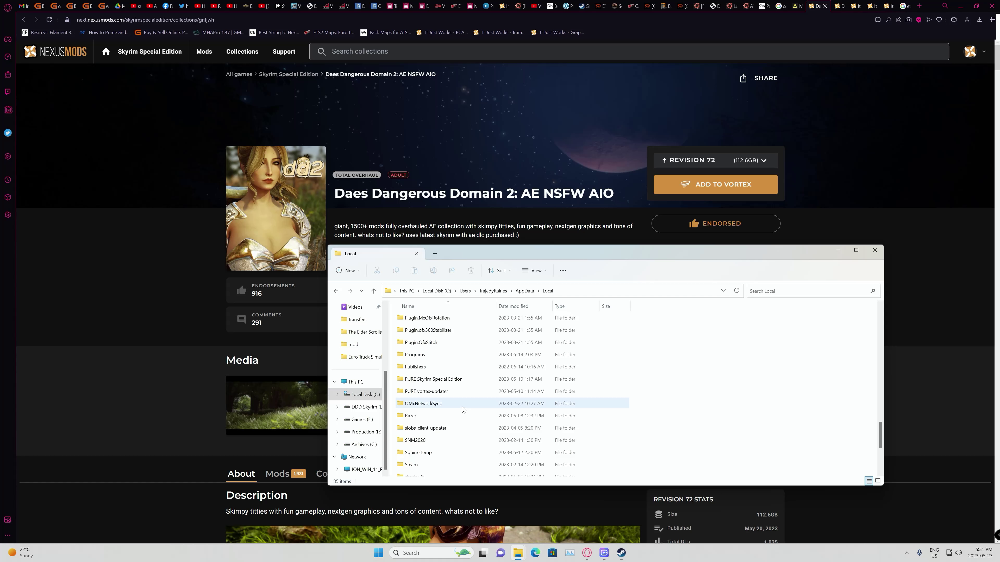
pyautogui.scroll(-1, 464, 435)
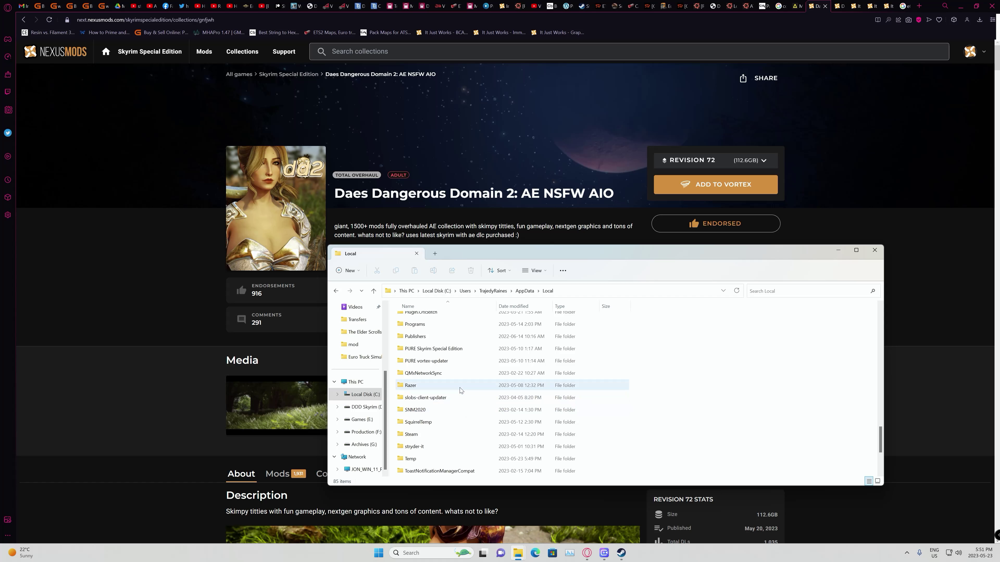
pyautogui.scroll(1, 429, 388)
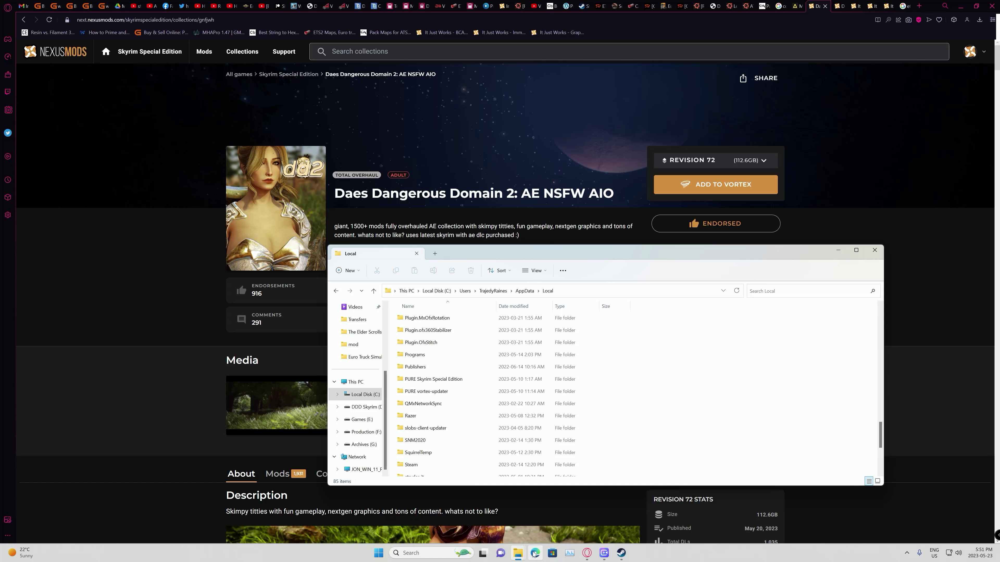
# - Switch to the AppData\Roaming window and look through its folder list
pyautogui.moveTo(518, 553)
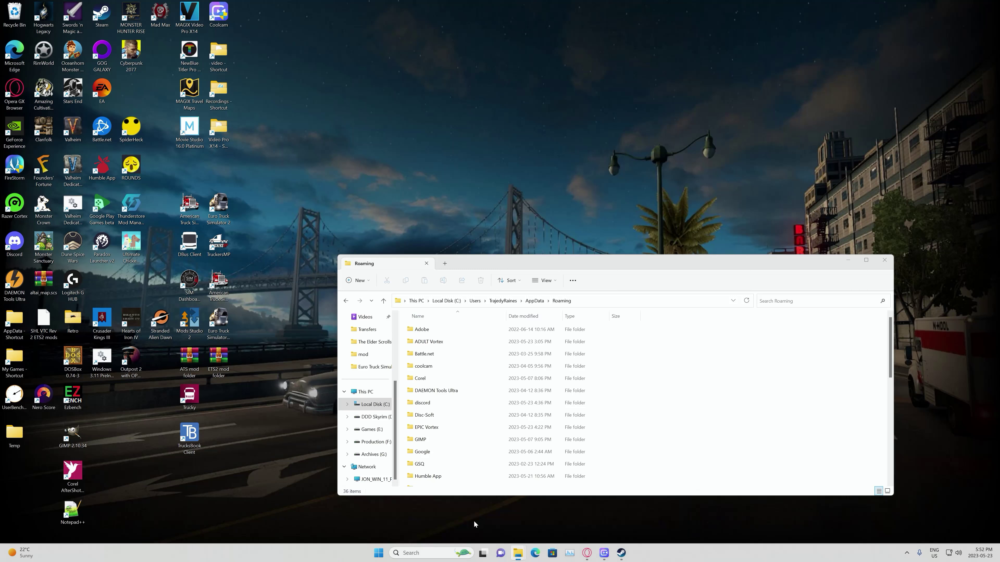
pyautogui.click(473, 520)
pyautogui.scroll(-8, 501, 354)
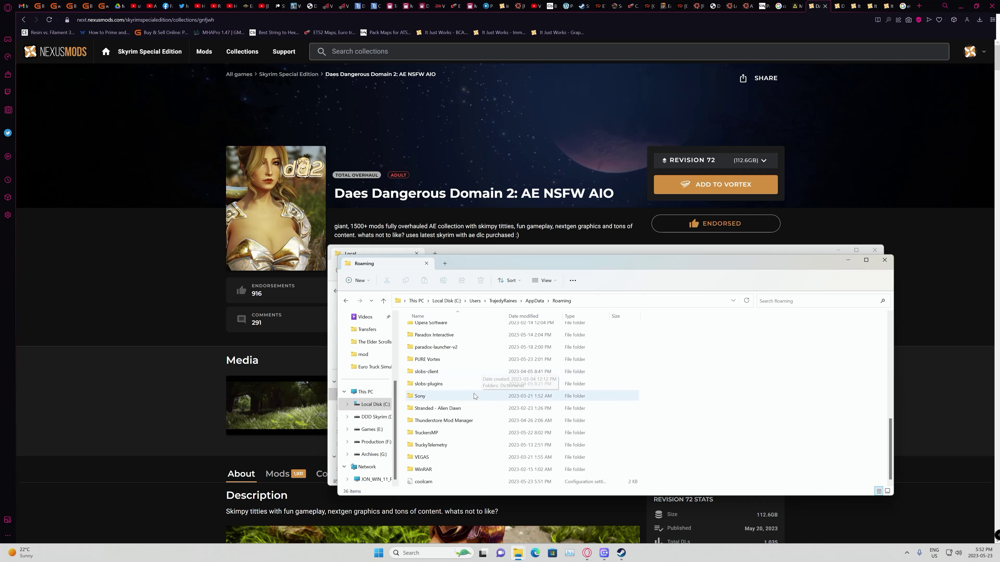
pyautogui.scroll(3, 474, 434)
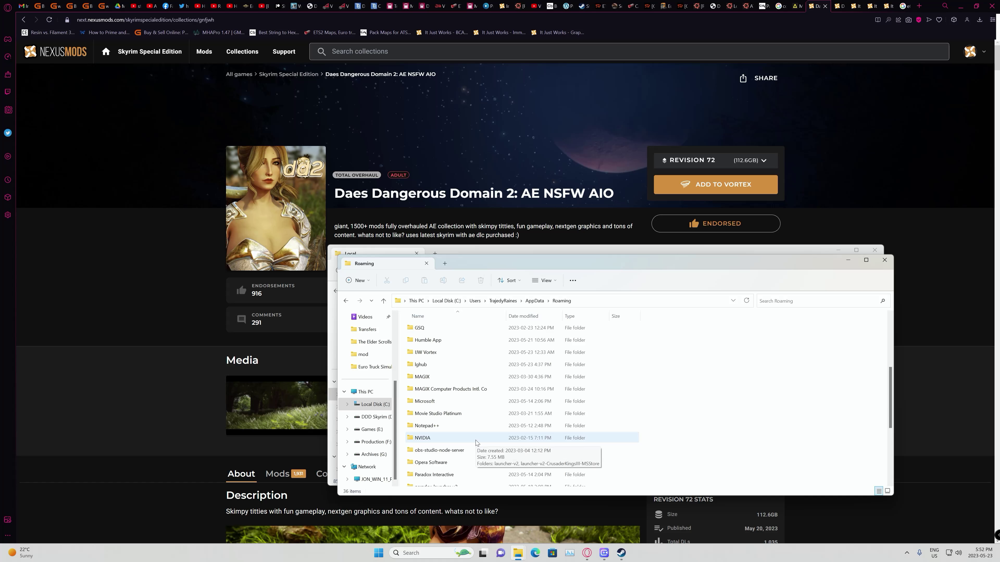
pyautogui.scroll(5, 475, 442)
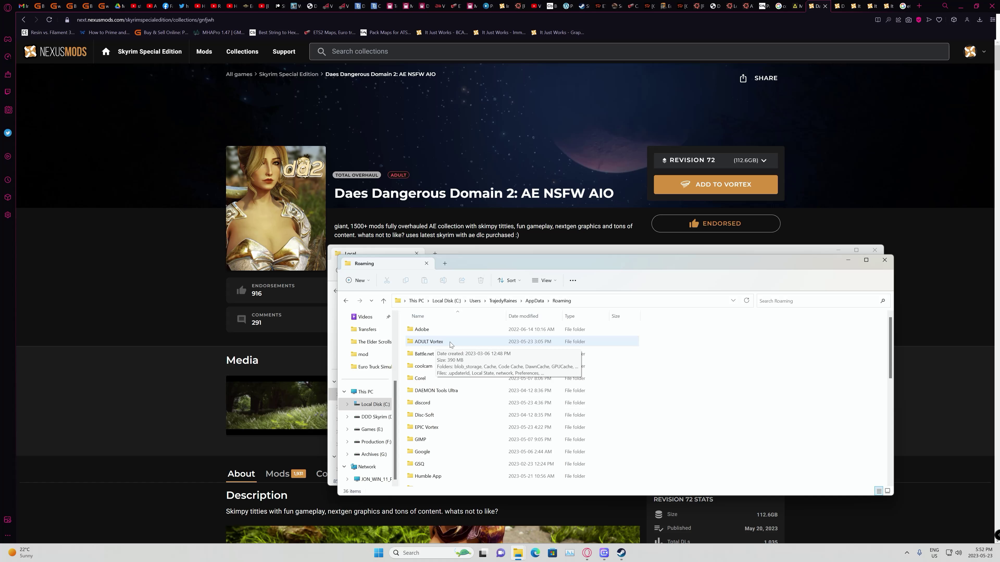
pyautogui.scroll(-8, 469, 354)
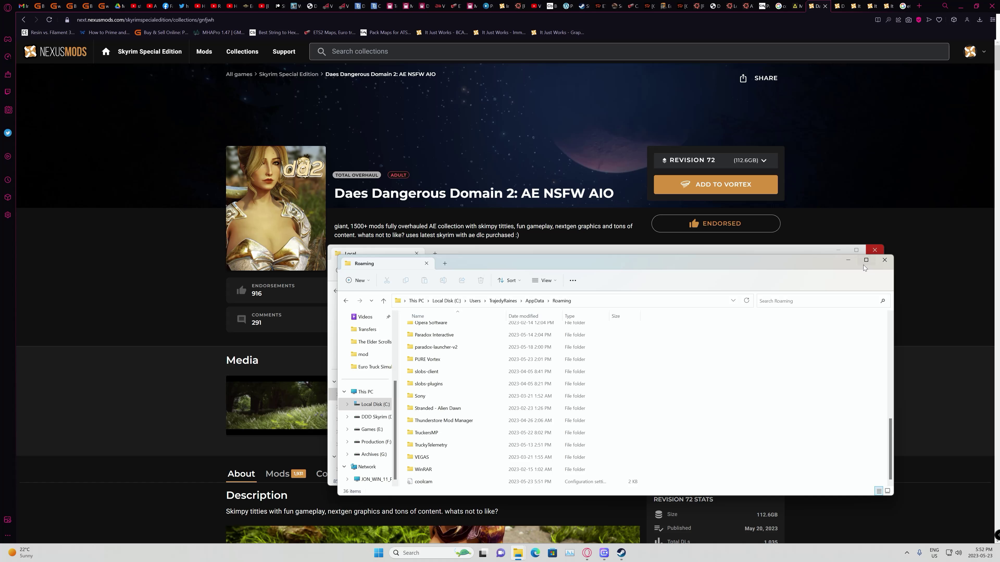
# - Bring the Documents\My Games window forward and check the Skyrim save folders' sizes
pyautogui.moveTo(518, 554)
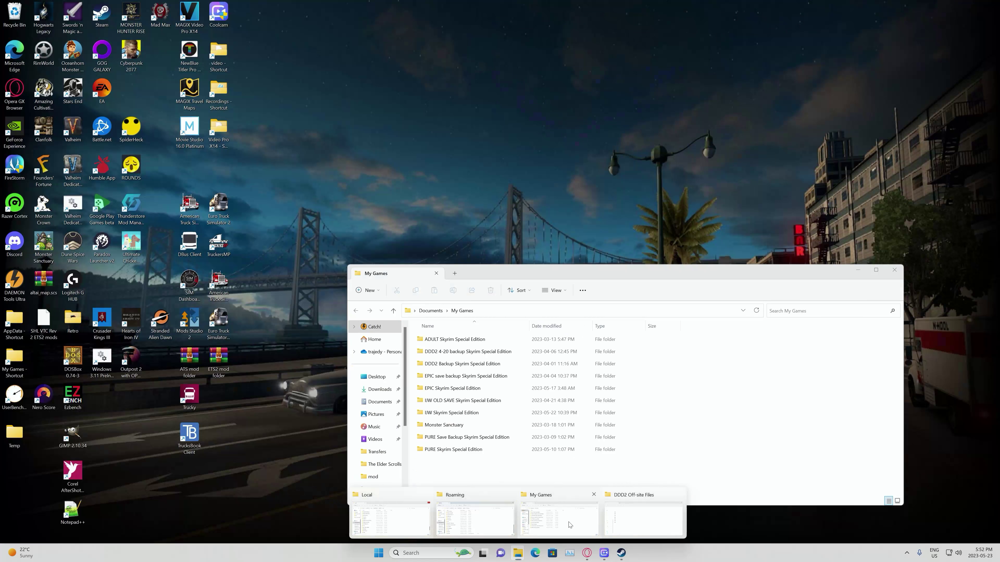
pyautogui.click(569, 524)
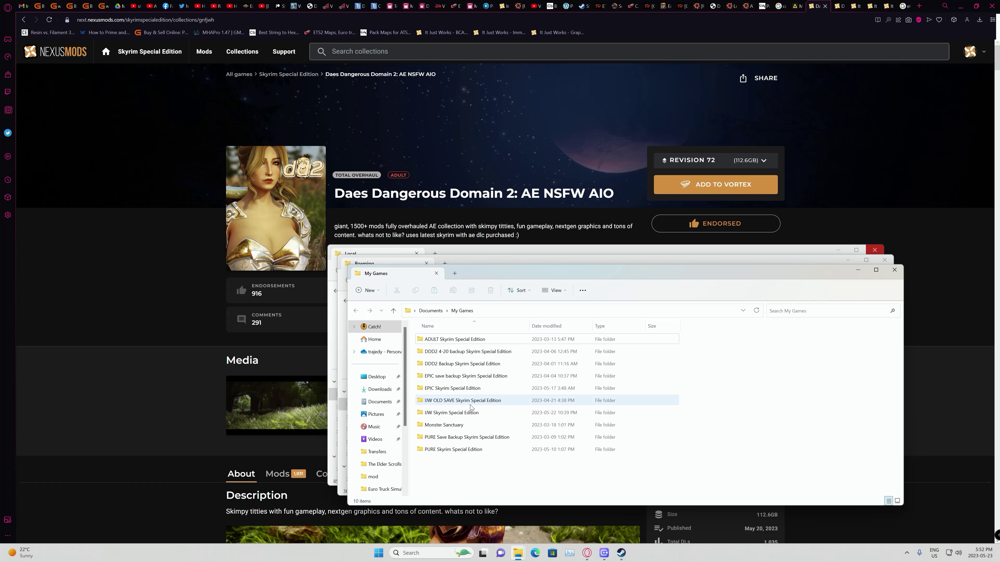
pyautogui.moveTo(471, 407)
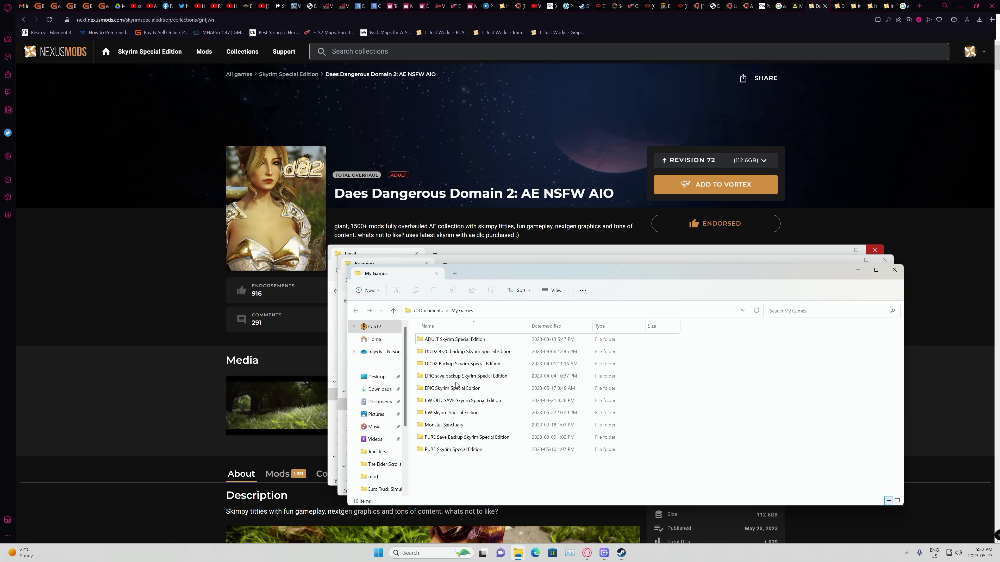
pyautogui.moveTo(454, 372)
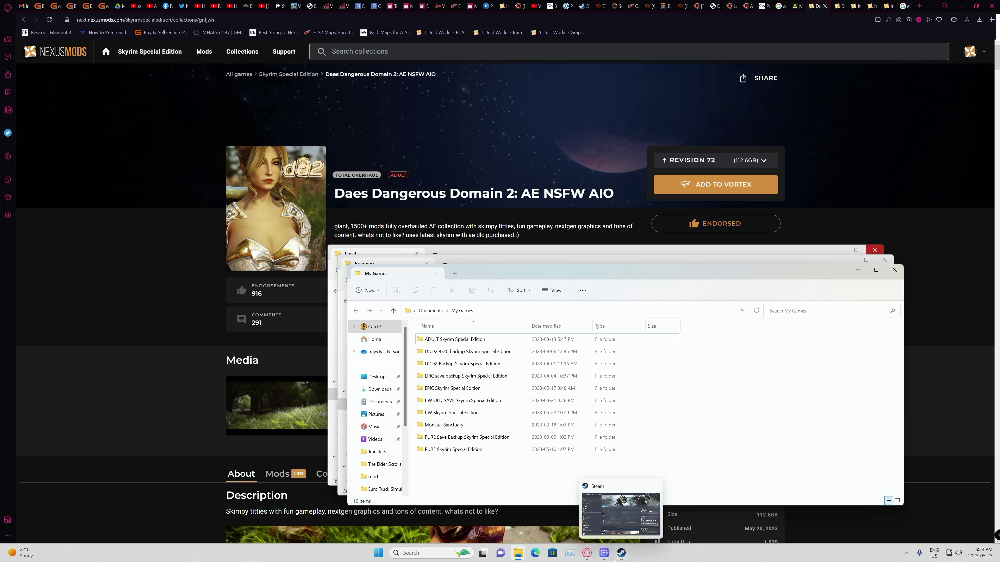
# - Install Skyrim Special Edition from its Steam library page to D:\SteamLibrary
pyautogui.click(621, 559)
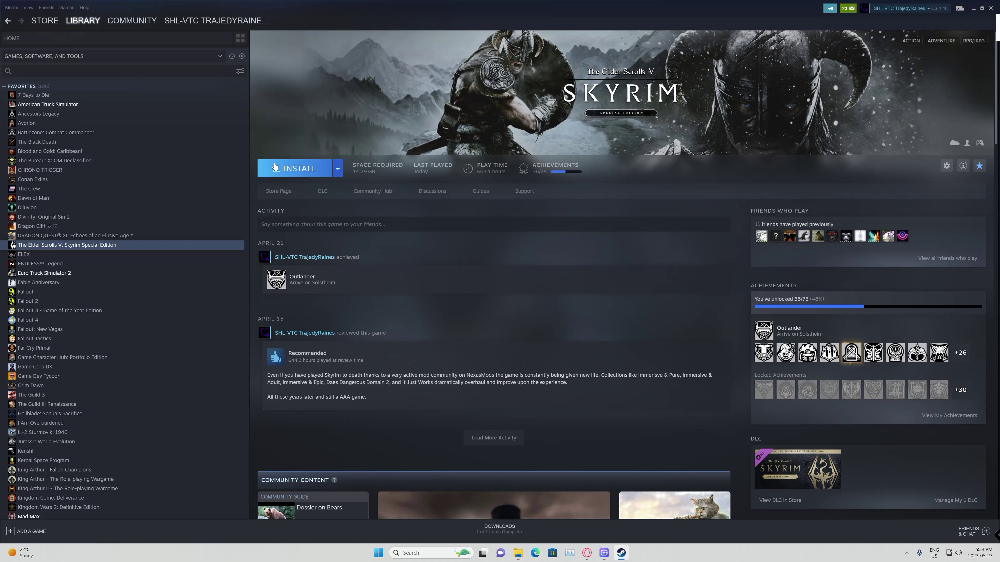
pyautogui.click(298, 169)
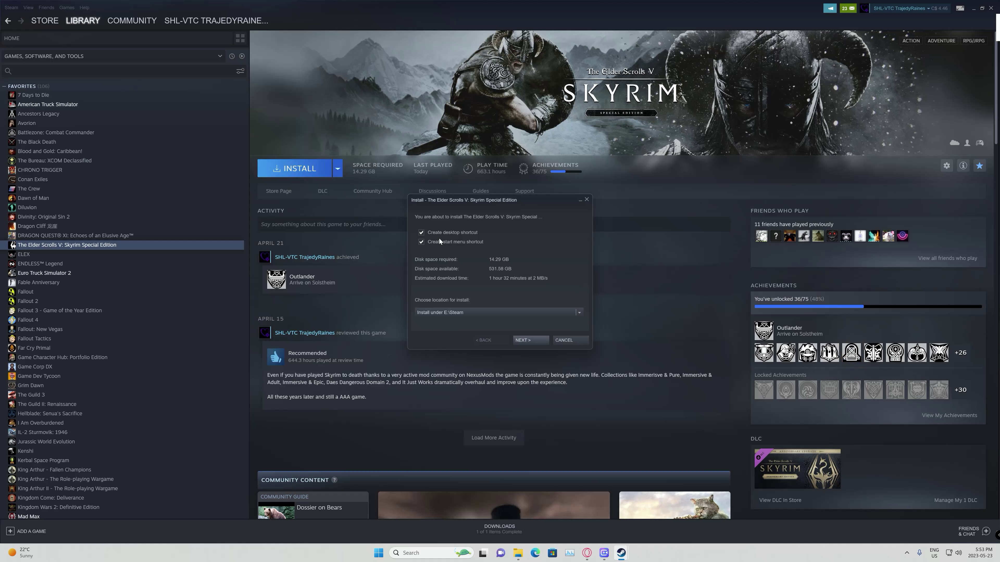
pyautogui.click(579, 314)
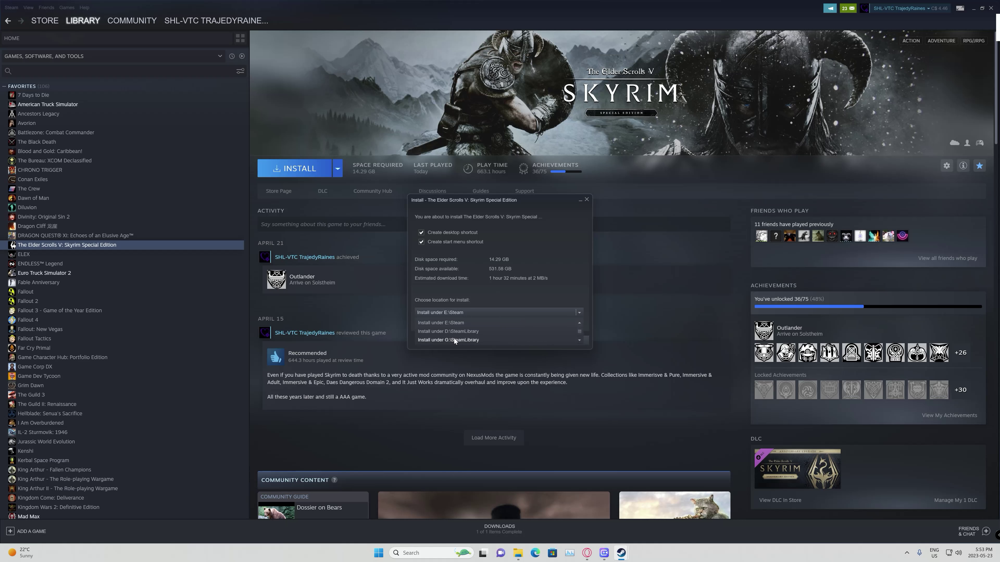
pyautogui.click(463, 333)
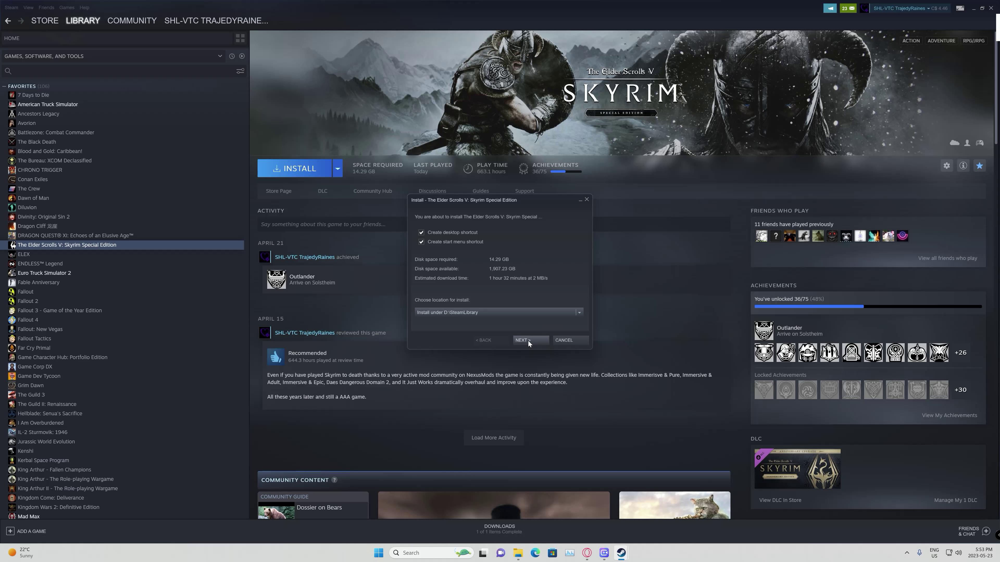
pyautogui.click(528, 340)
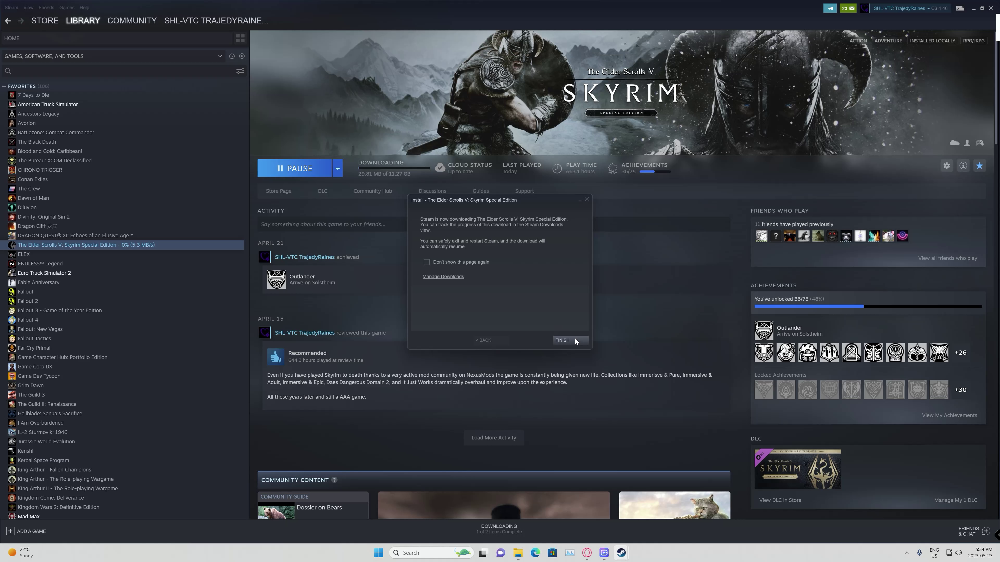
# - Close the install confirmation and switch to the Coolcam window once installation finishes
pyautogui.click(575, 339)
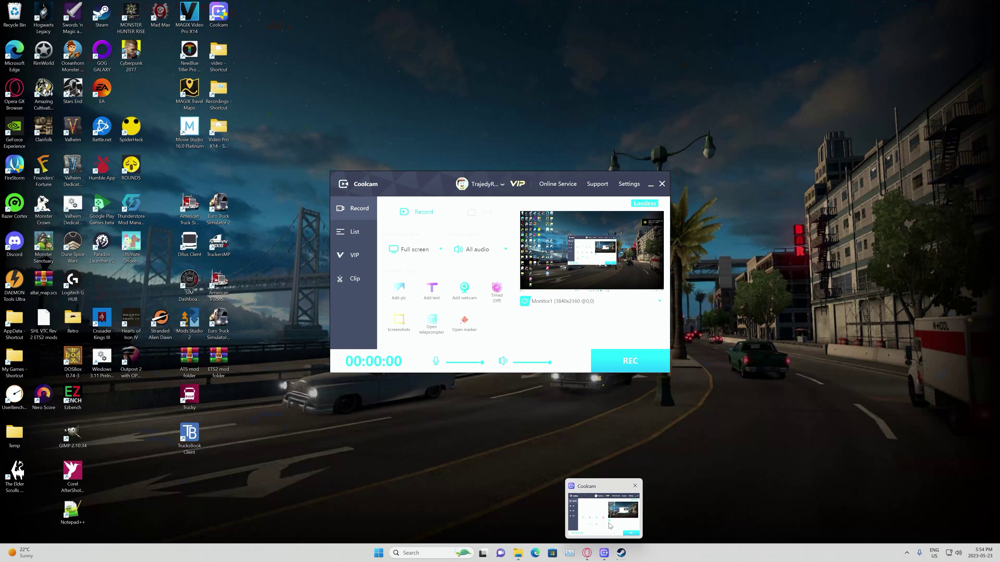
pyautogui.click(609, 522)
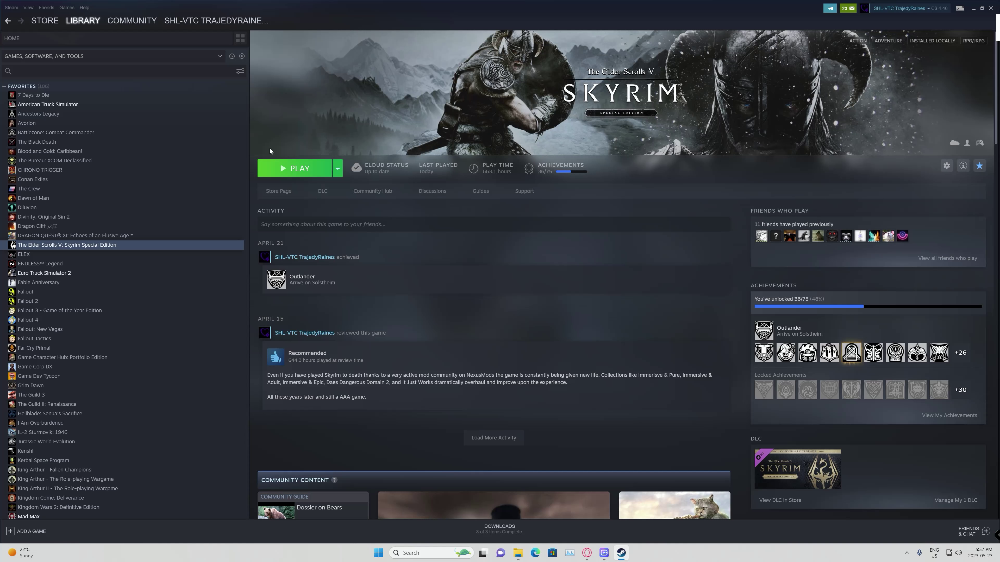
# - Launch Skyrim Special Edition and accept the detected Ultra Quality video settings
pyautogui.click(299, 170)
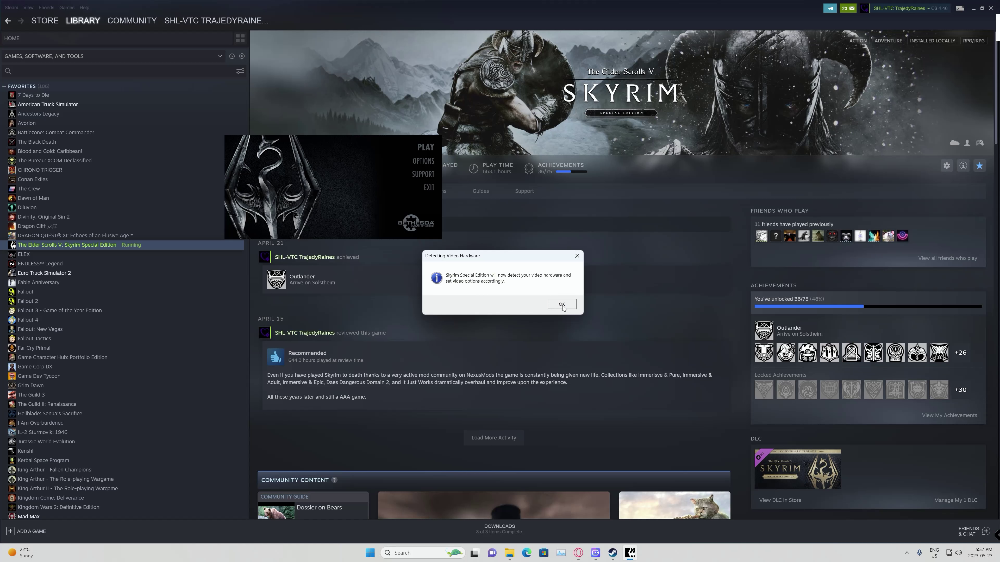
pyautogui.click(561, 304)
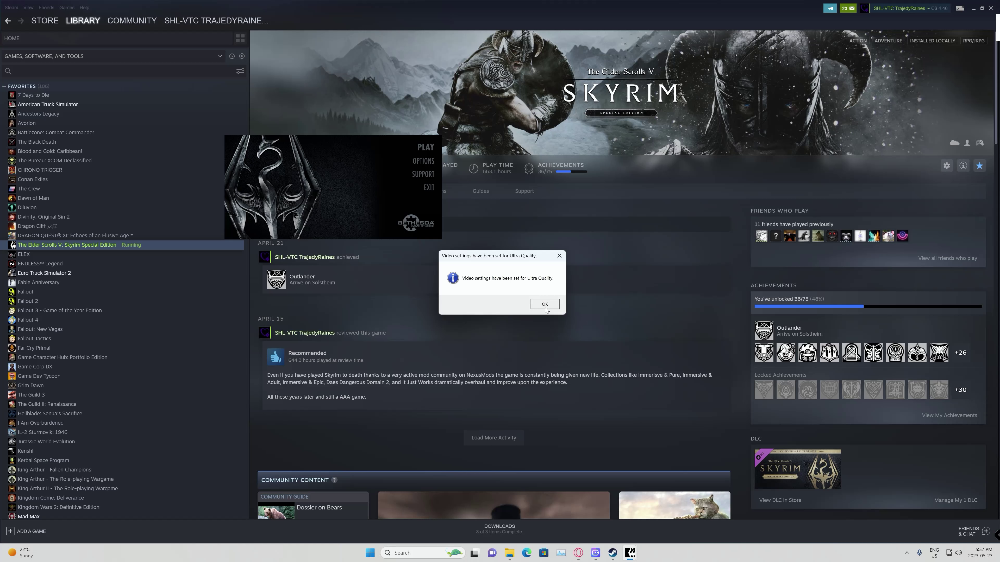
pyautogui.click(543, 309)
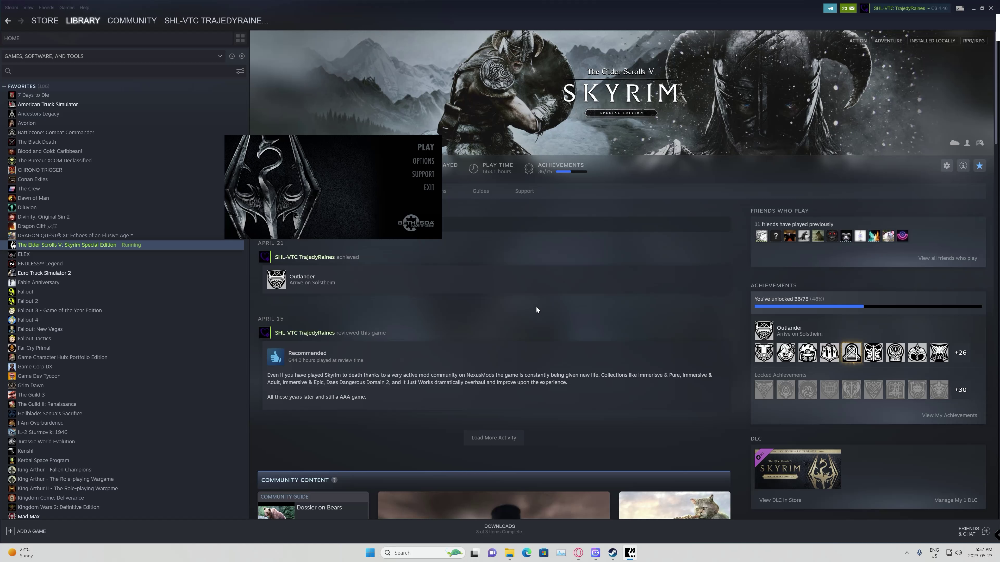
# - Set the resolution to 3840x2160 in the launcher Options and save
pyautogui.click(427, 159)
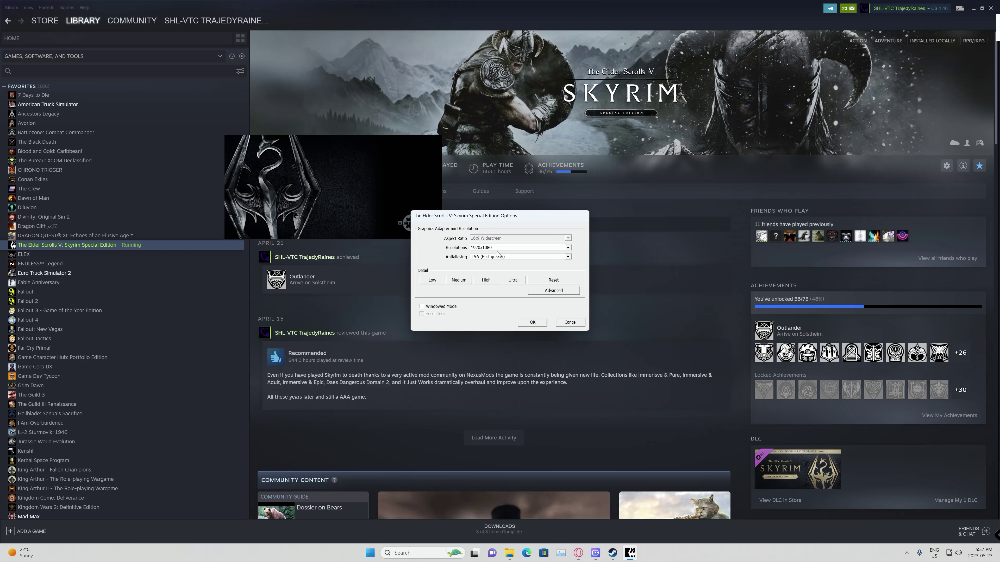
pyautogui.click(500, 247)
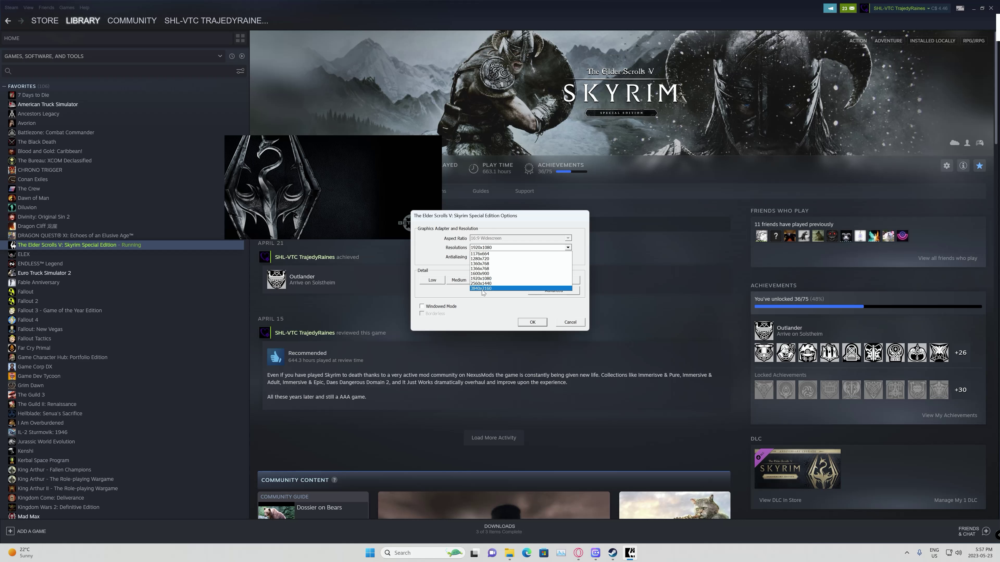
pyautogui.click(491, 287)
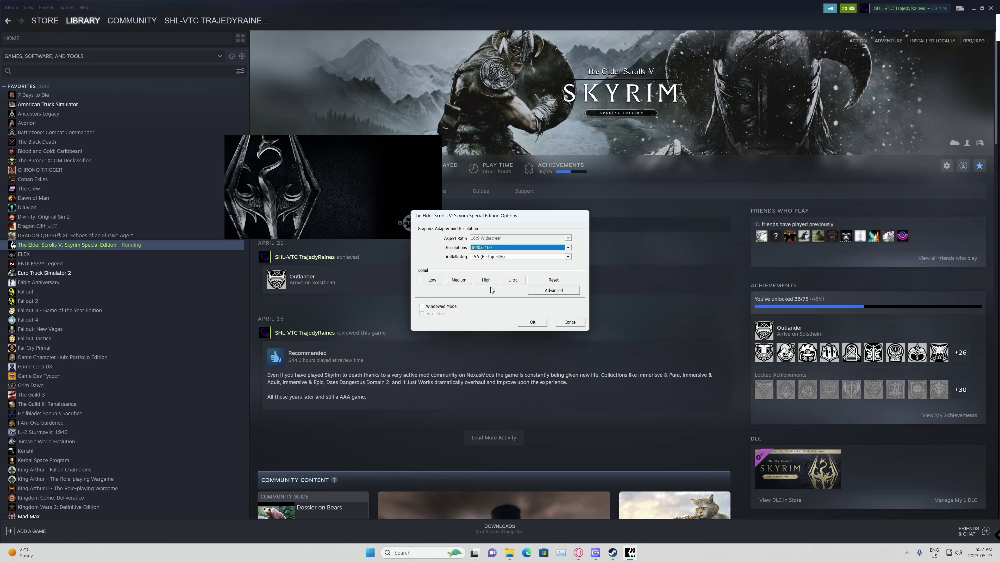
pyautogui.click(532, 324)
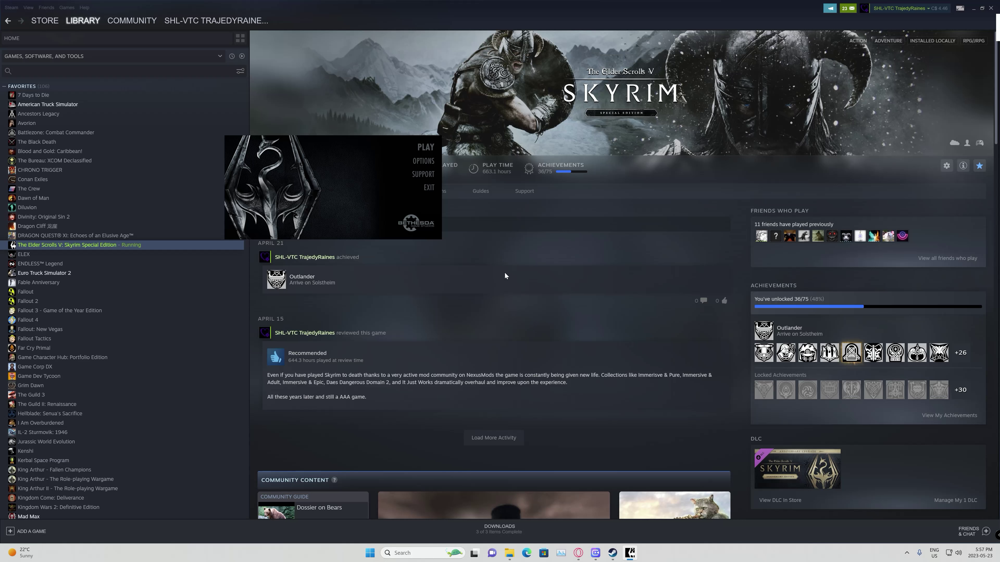
# - Start Skyrim from the launcher, then quit from the main menu to the desktop
pyautogui.click(425, 148)
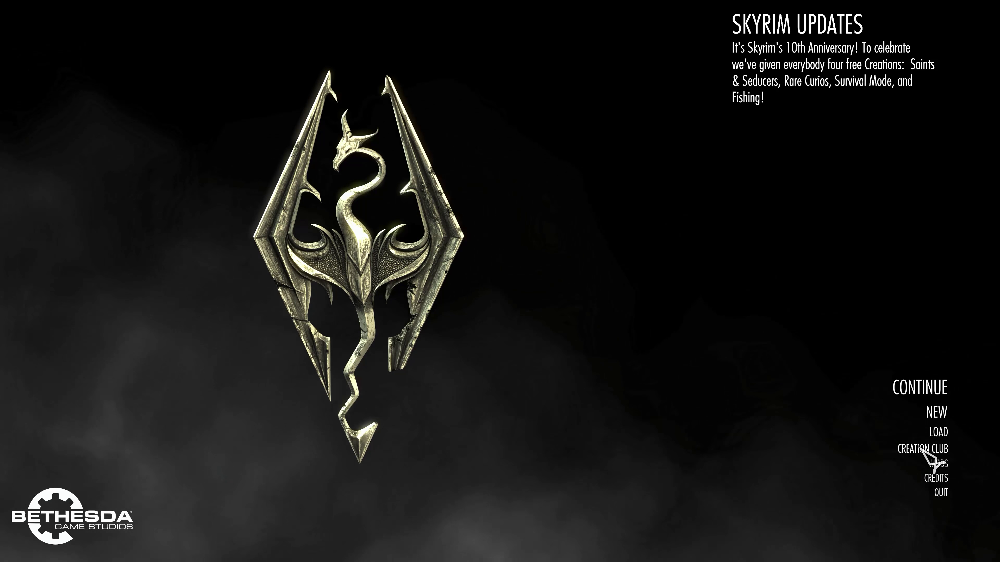
pyautogui.click(950, 493)
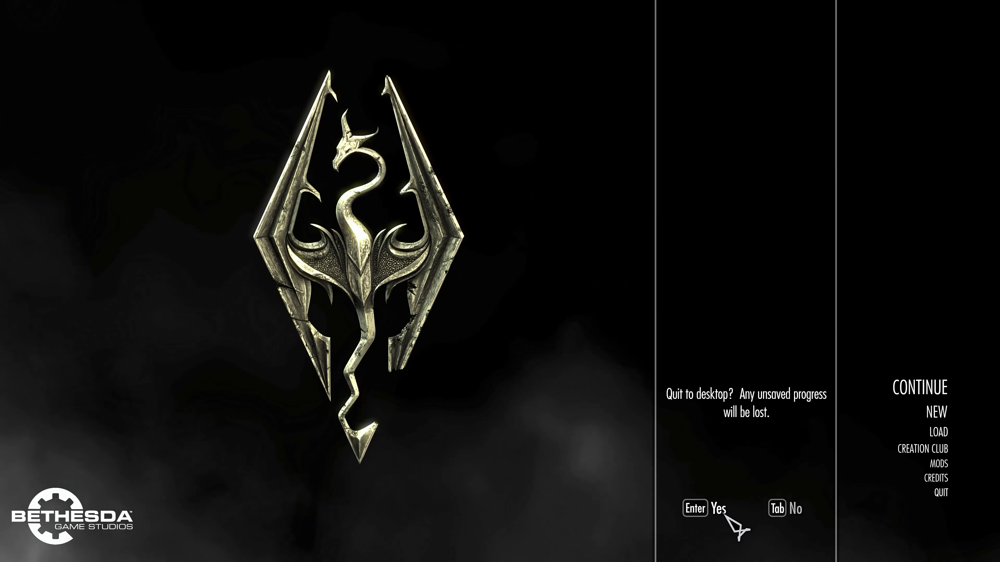
pyautogui.click(714, 509)
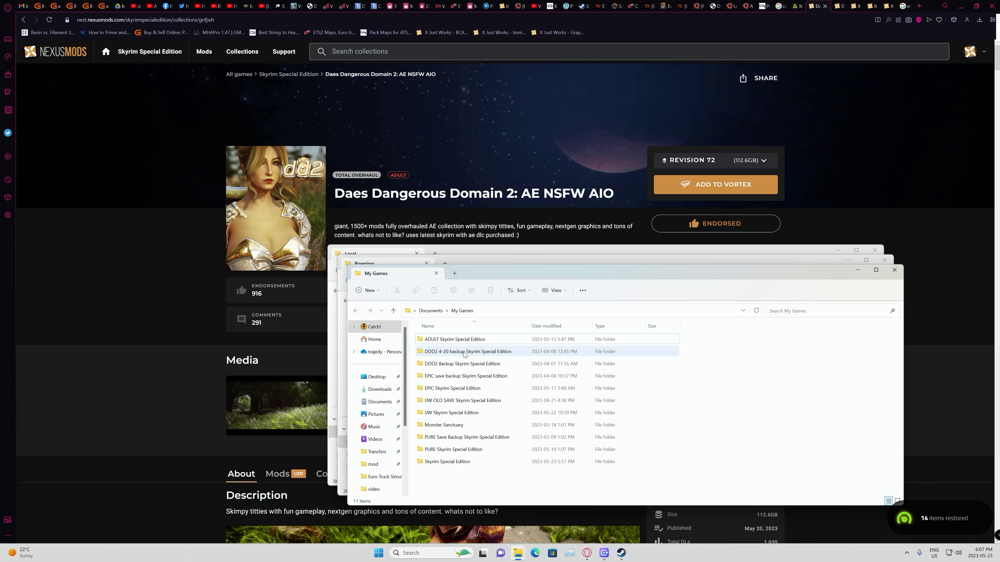
# - Switch to the DDD2 Off-site Files window, go up to Transfers and reopen DDD2 Off-site Files
pyautogui.moveTo(517, 559)
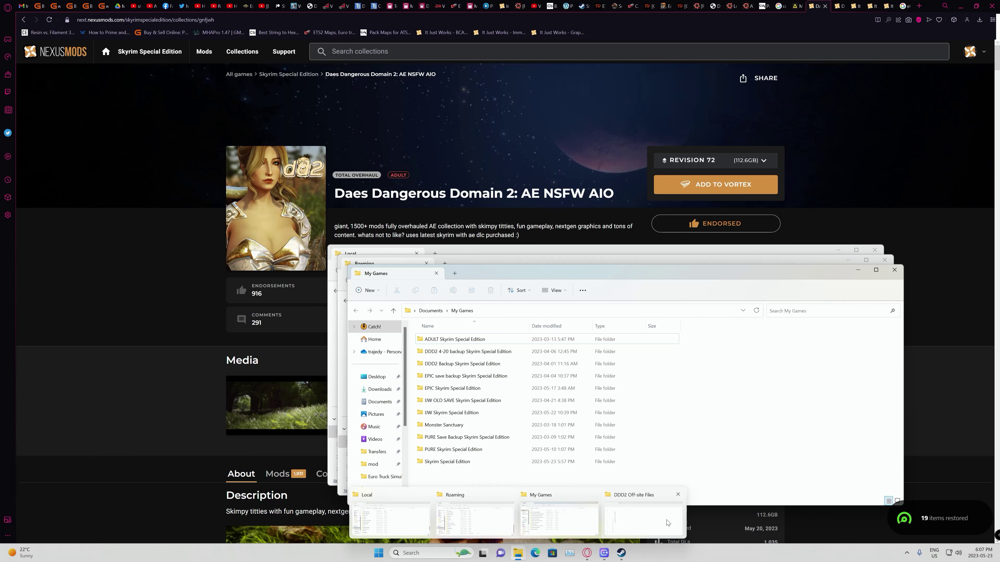
pyautogui.click(668, 523)
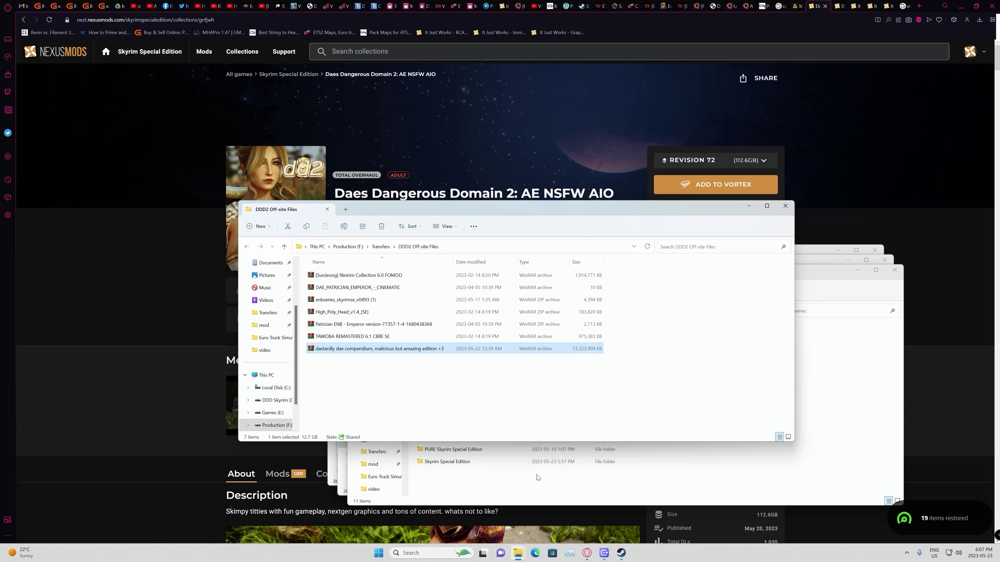
pyautogui.click(284, 248)
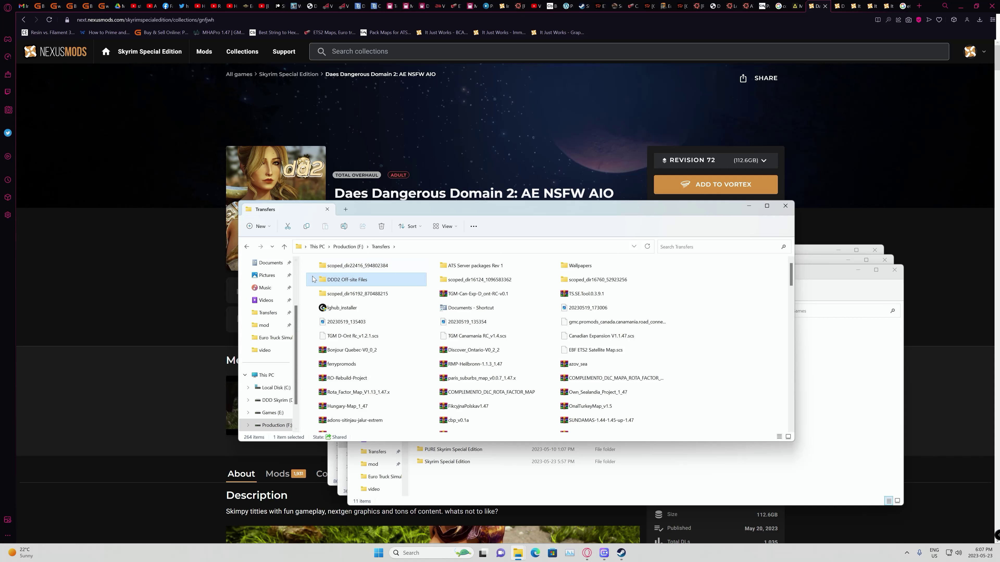
pyautogui.doubleClick(321, 280)
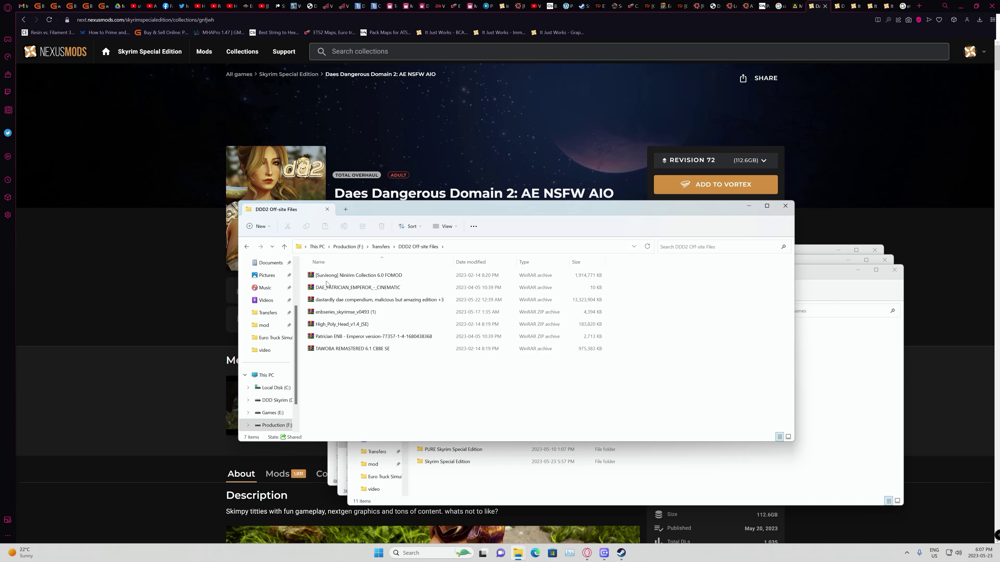
# - Open the enbseries_skyrimse_v0493 (1) archive in WinRAR and close the expired-trial notice
pyautogui.doubleClick(334, 312)
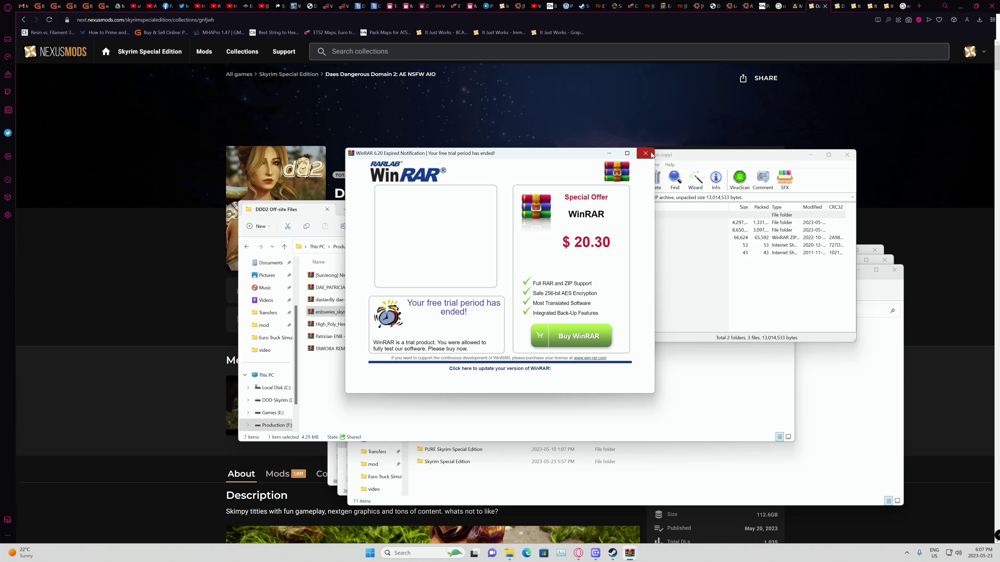
pyautogui.click(646, 153)
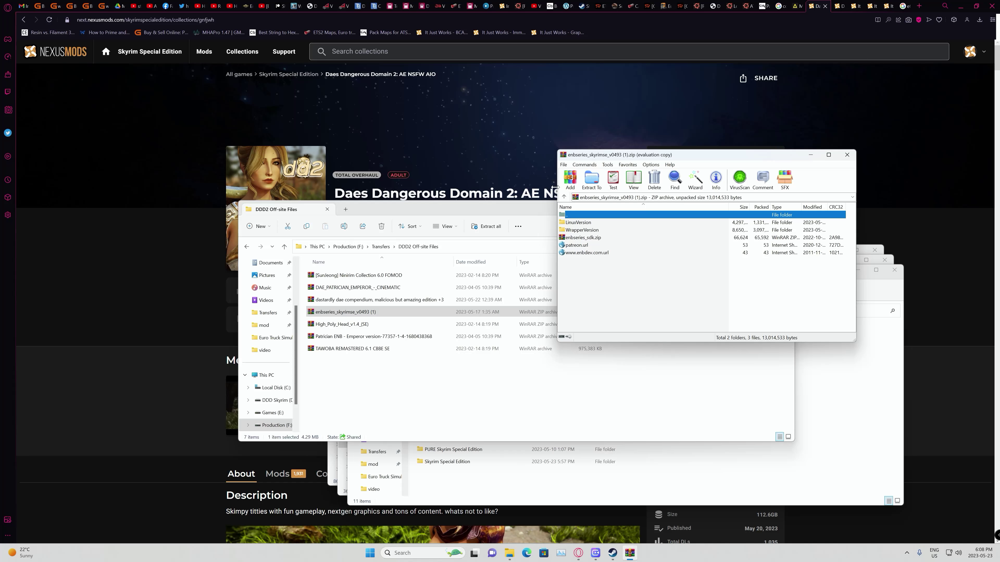
# - Load enbdev.com in a new tab and go through News and download to the TES Skyrim SE ENB page
pyautogui.click(918, 6)
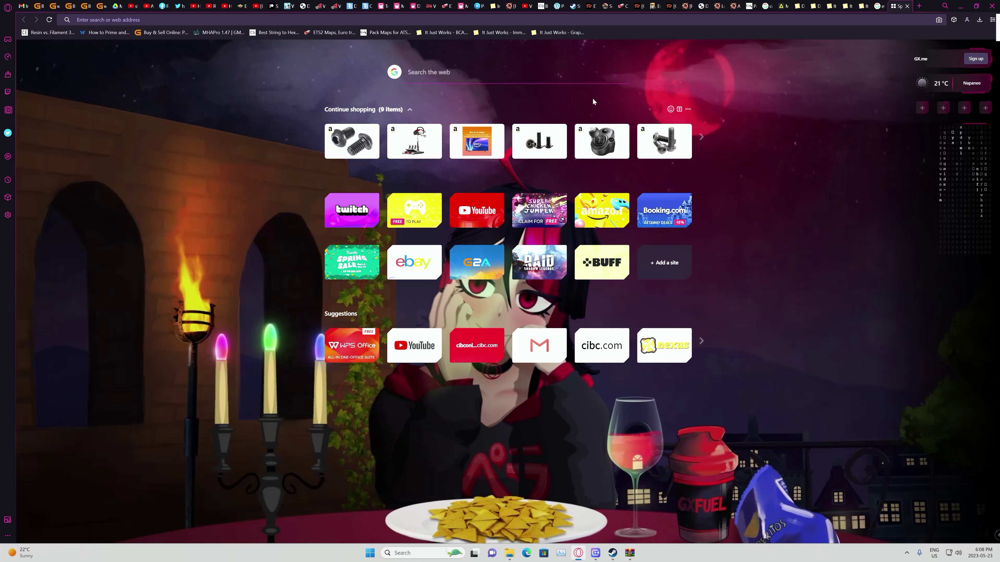
pyautogui.write('e')
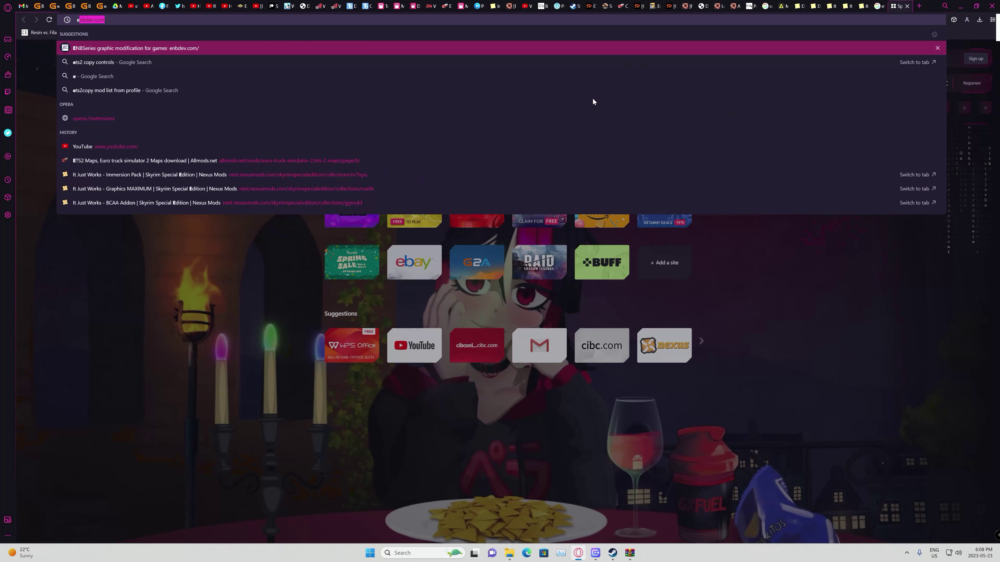
pyautogui.write('nbdev.com')
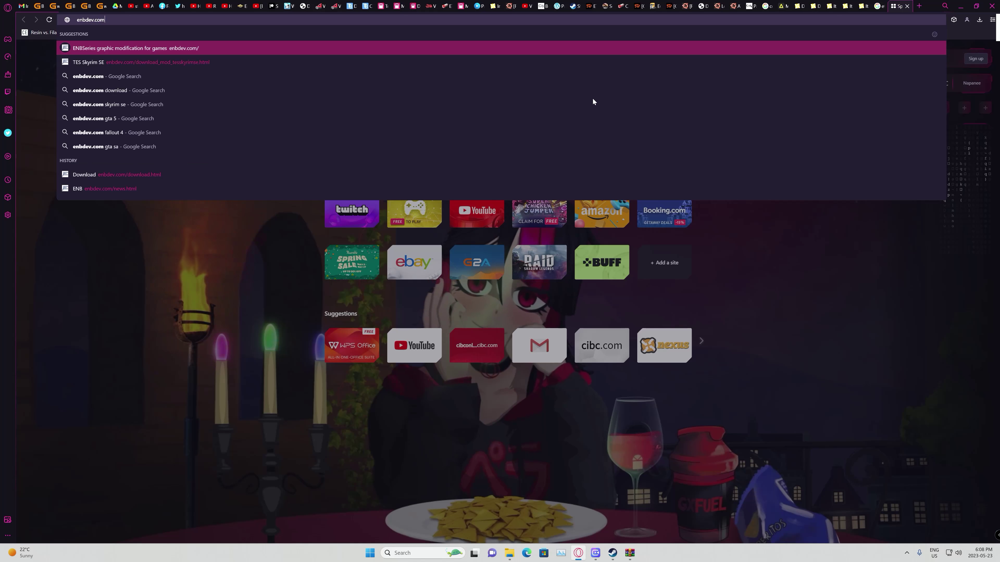
pyautogui.press('Return')
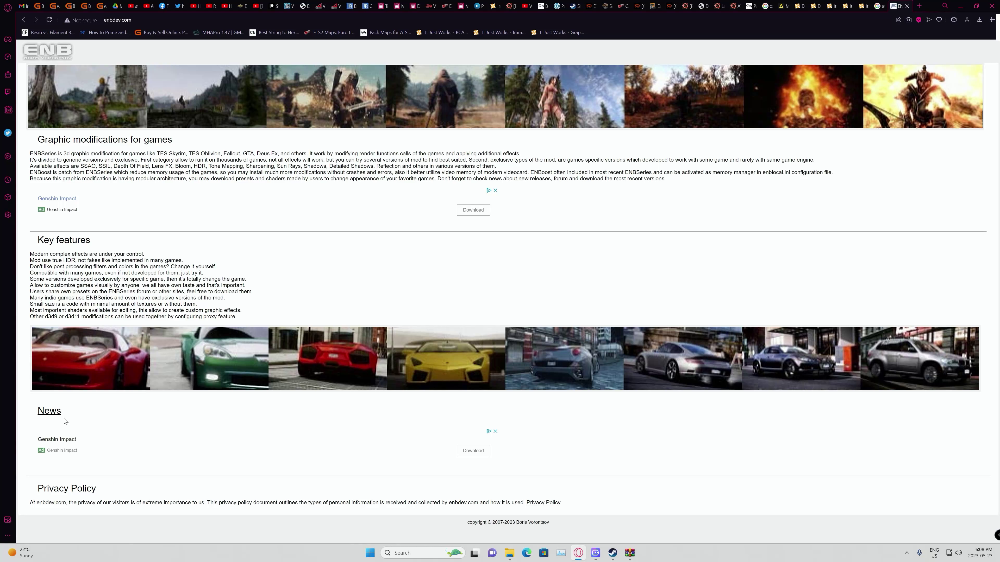
pyautogui.click(51, 414)
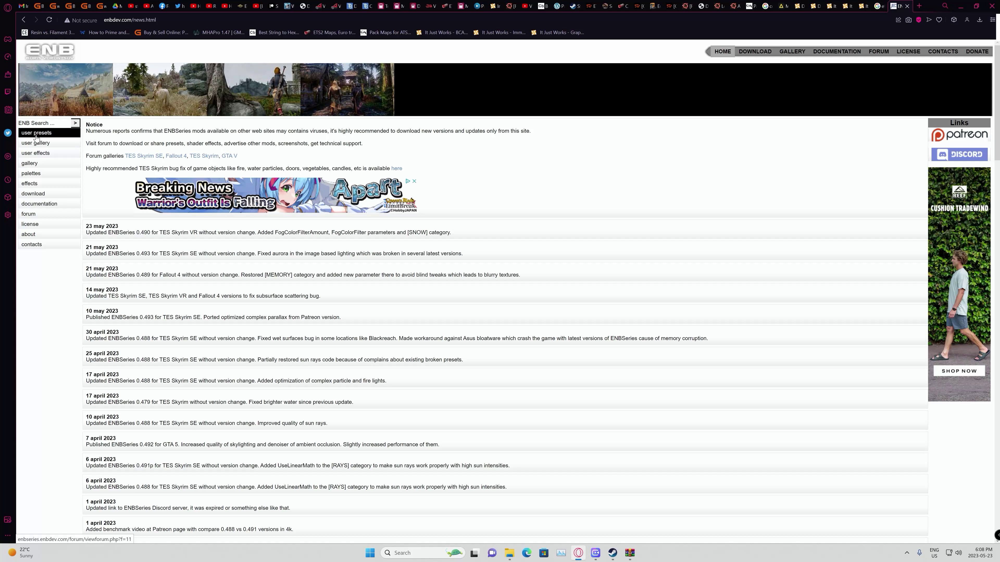
pyautogui.click(47, 193)
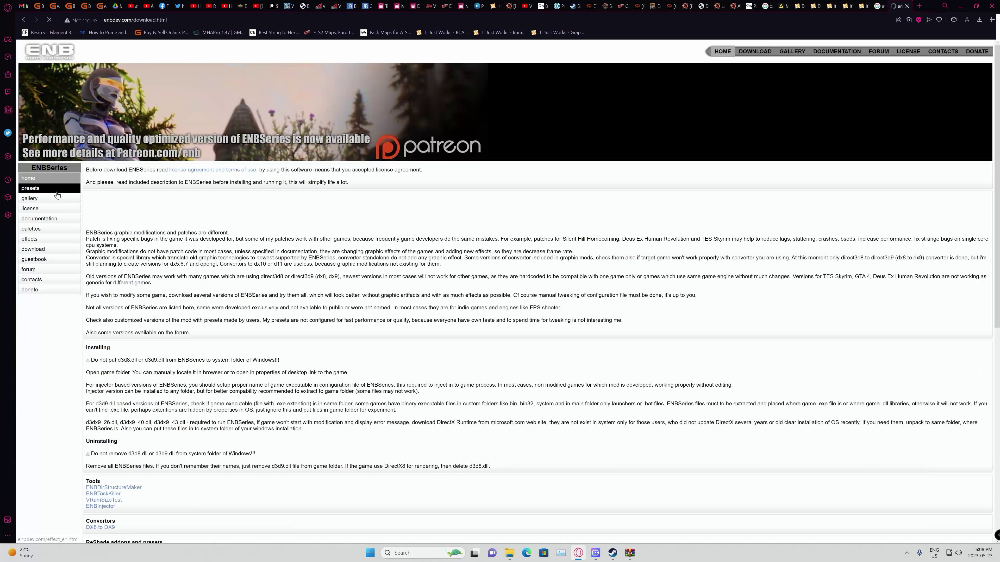
pyautogui.scroll(-10, 176, 277)
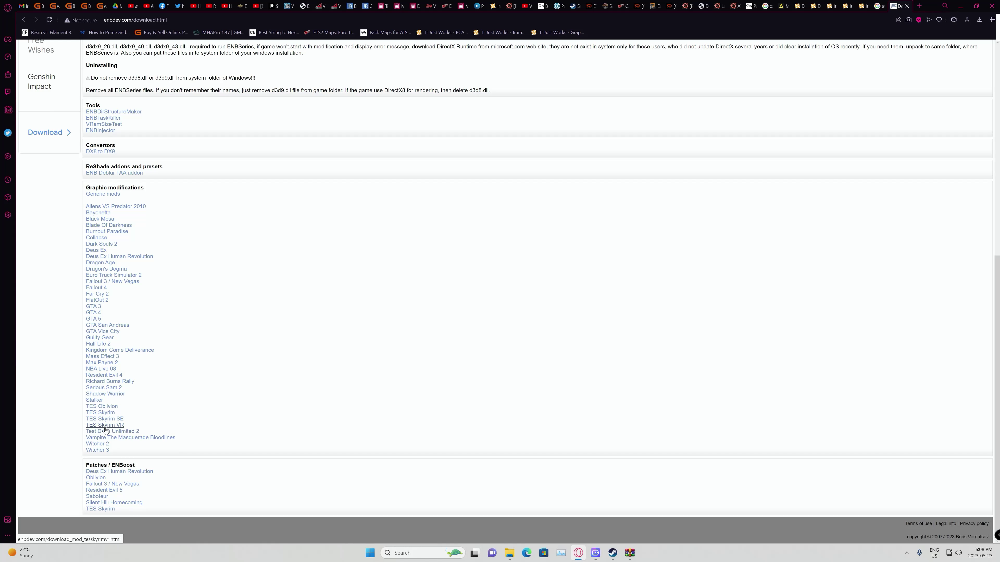
pyautogui.click(110, 420)
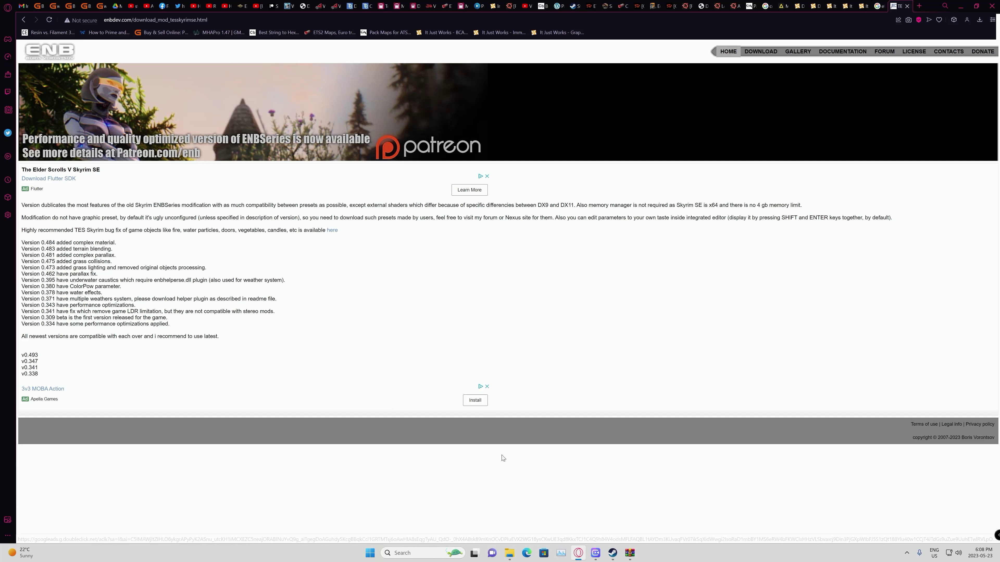
# - Close the DDD2 Off-site Files window and minimize the browser to bring the ENB archive into view
pyautogui.moveTo(514, 556)
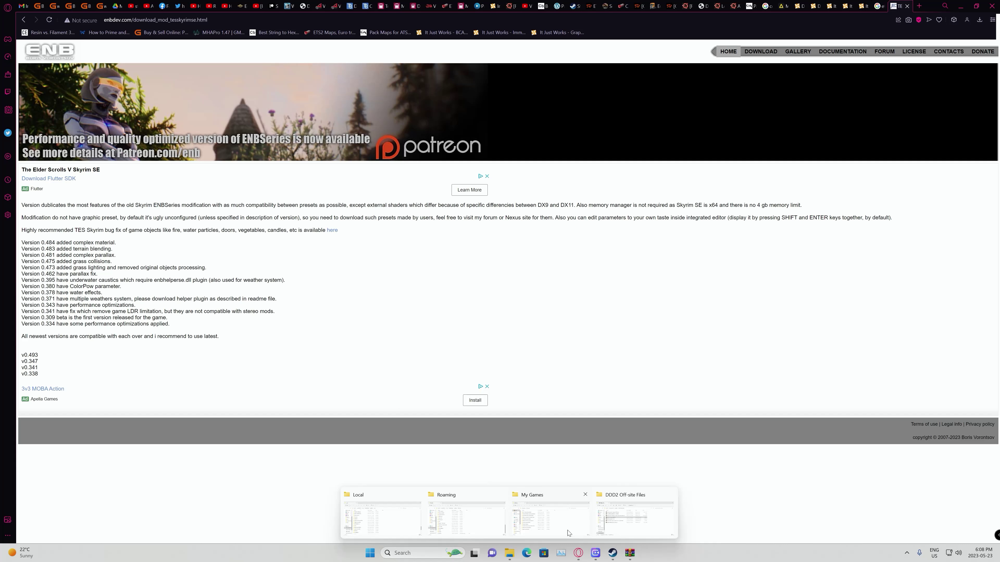
pyautogui.click(624, 527)
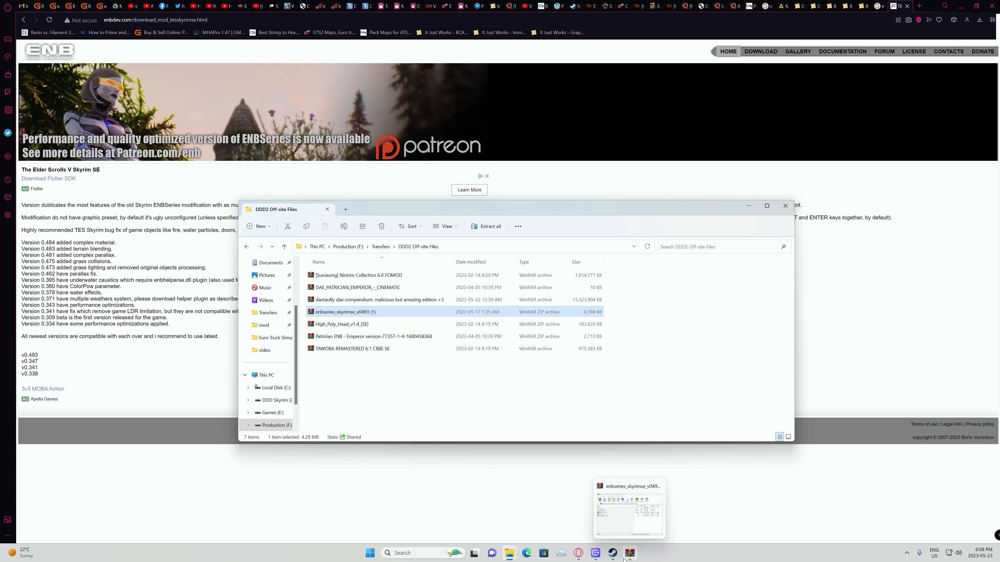
pyautogui.click(629, 554)
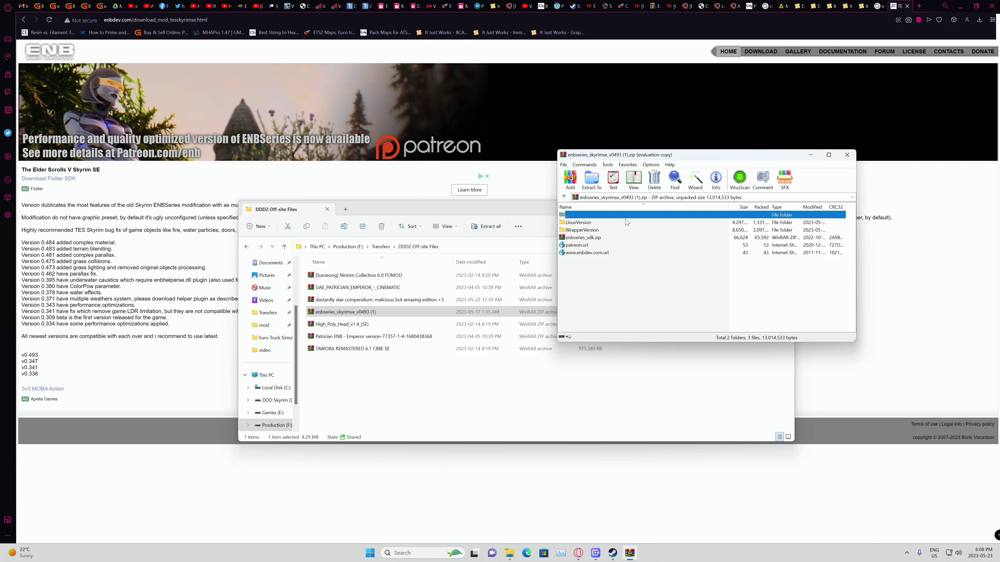
pyautogui.click(447, 206)
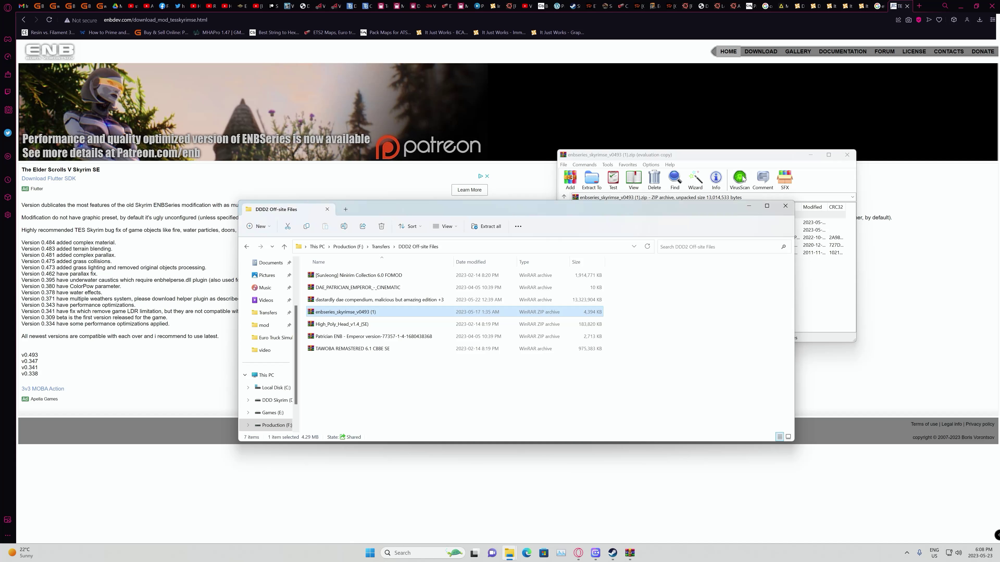
pyautogui.click(785, 206)
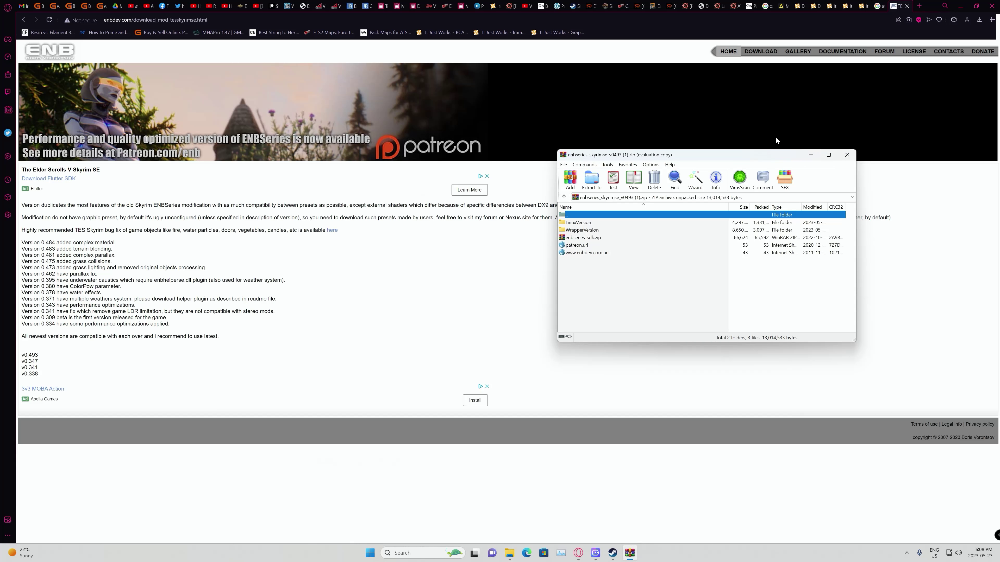
pyautogui.click(960, 6)
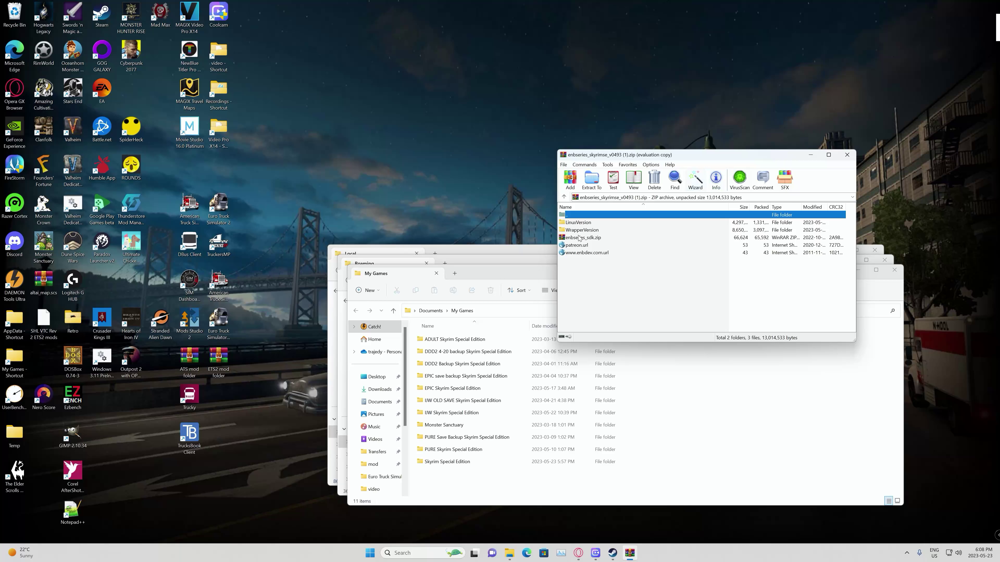
# - In the archive's WrapperVersion folder, select d3d11.dll and d3dcompiler_46e.dll and bring up their context menu
pyautogui.doubleClick(563, 230)
pyautogui.click(569, 231)
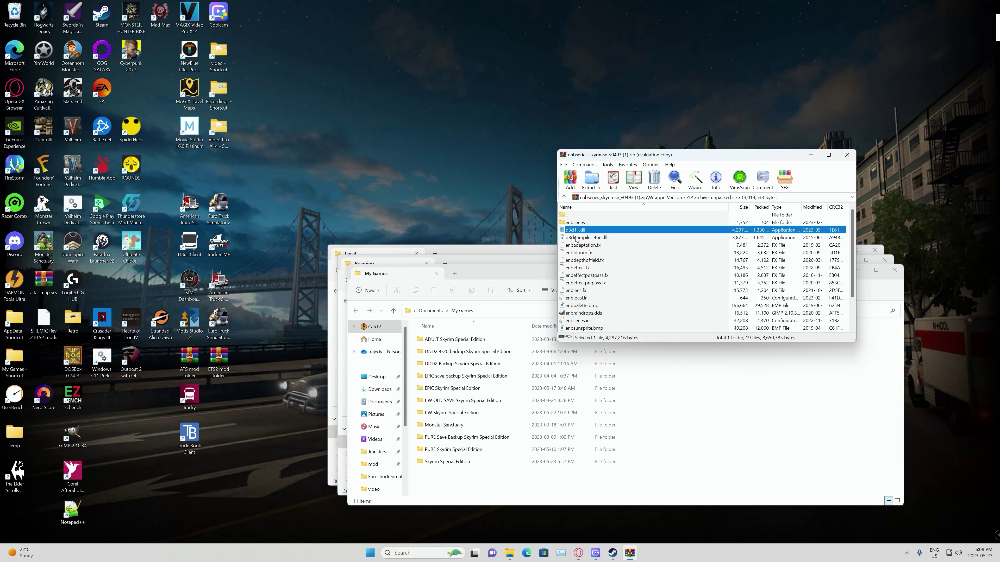
pyautogui.keyDown('shift'); pyautogui.click(577, 238); pyautogui.keyUp('shift')
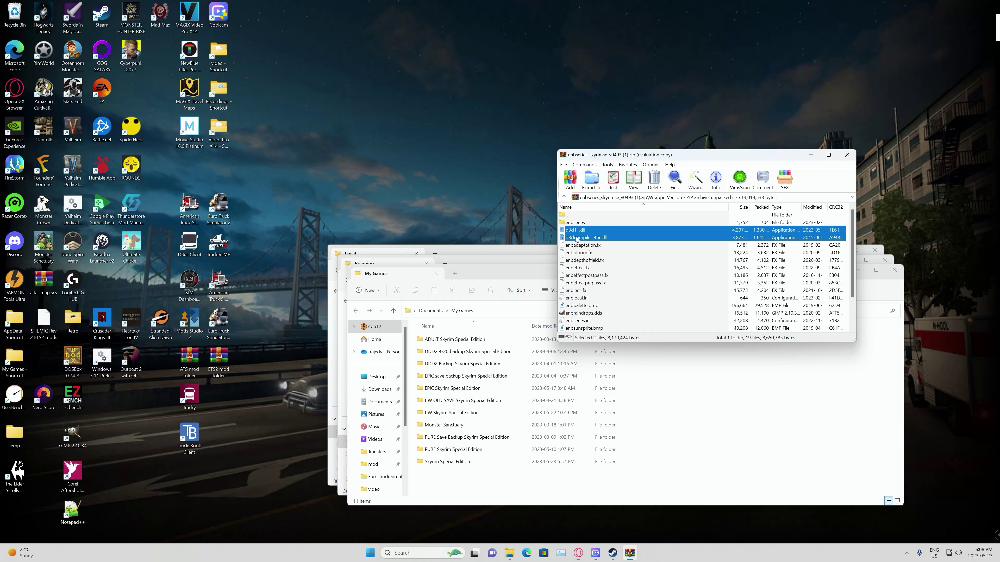
pyautogui.rightClick(577, 235)
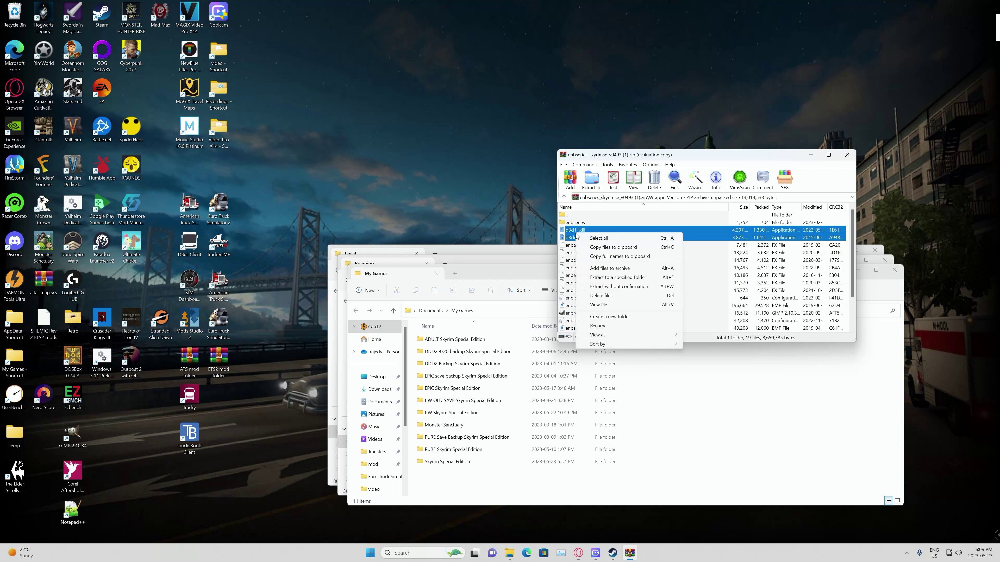
# - Copy the two DLLs and open a new File Explorer window on the DDD Skyrim (D:) drive
pyautogui.click(603, 249)
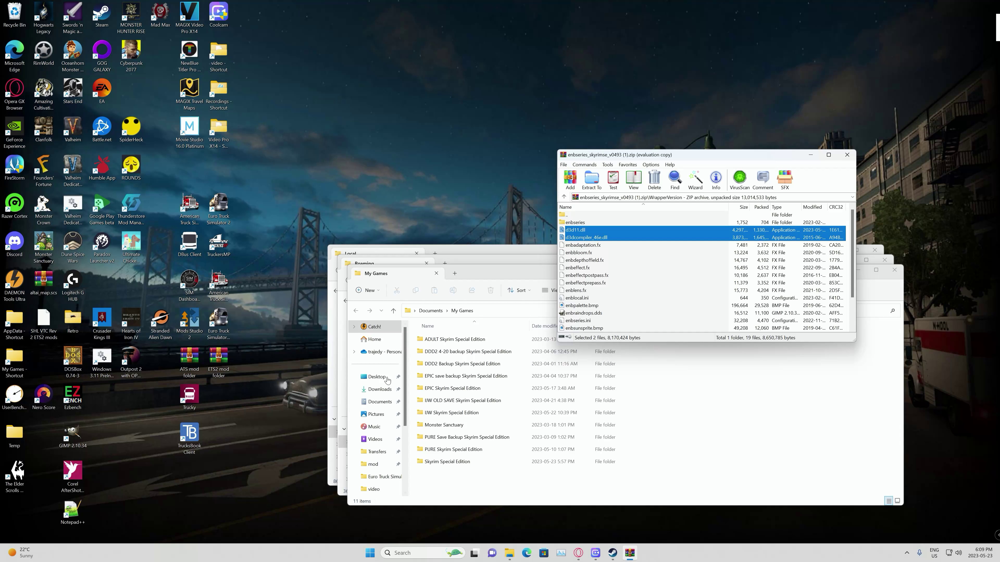
pyautogui.rightClick(506, 560)
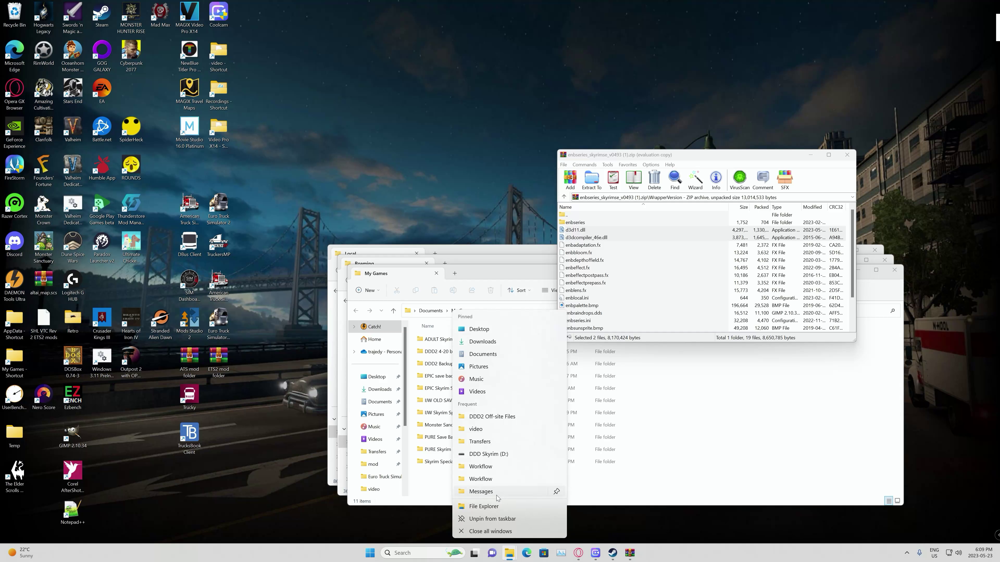
pyautogui.click(493, 506)
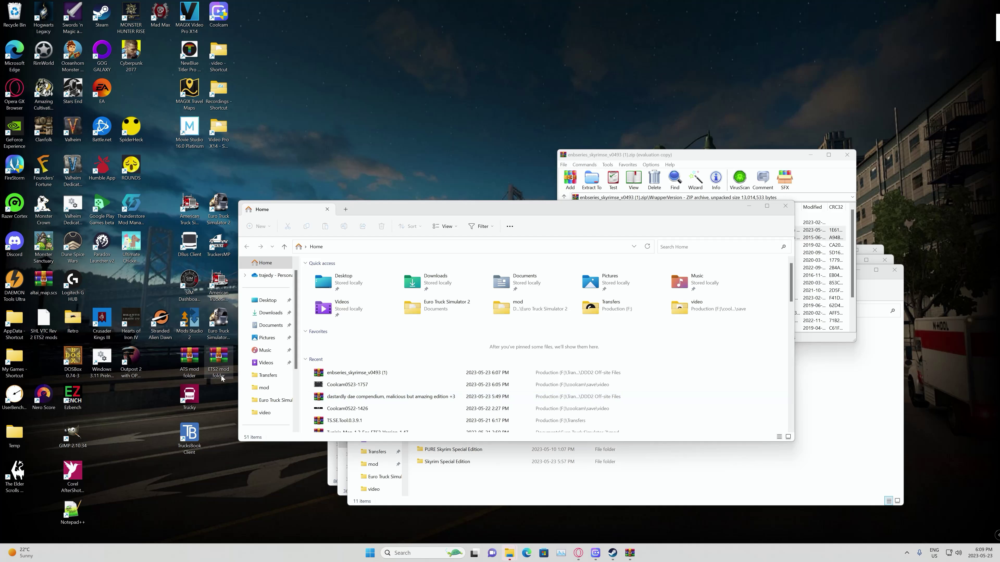
pyautogui.scroll(-4, 267, 381)
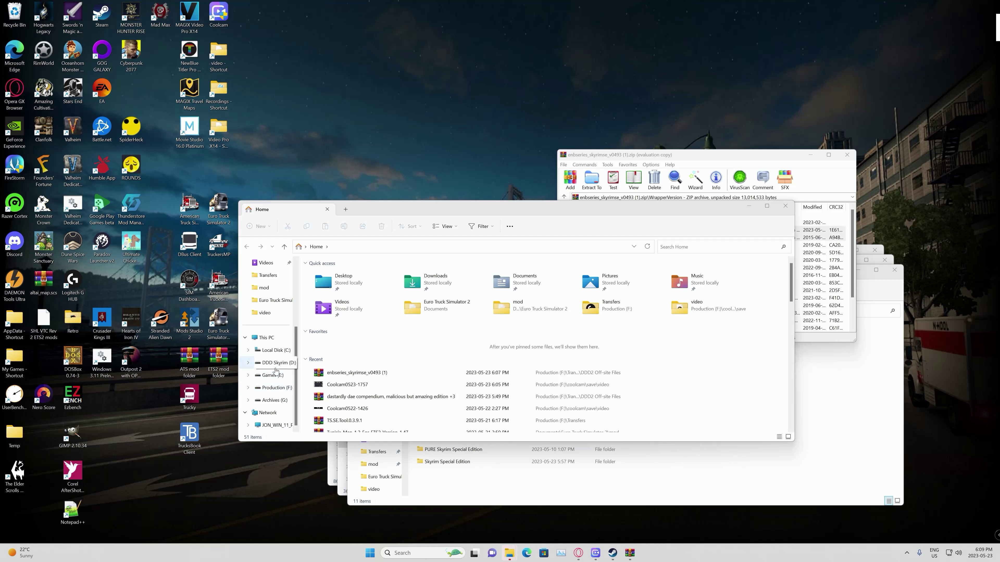
pyautogui.click(278, 363)
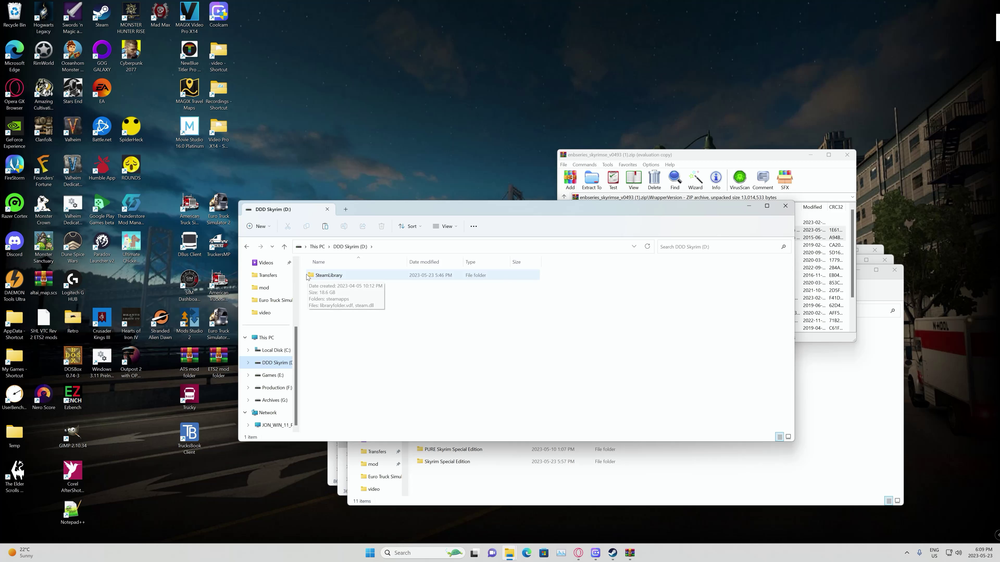
# - Paste the DLLs into D:\SteamLibrary\steamapps\common\Skyrim Special Edition
pyautogui.doubleClick(327, 275)
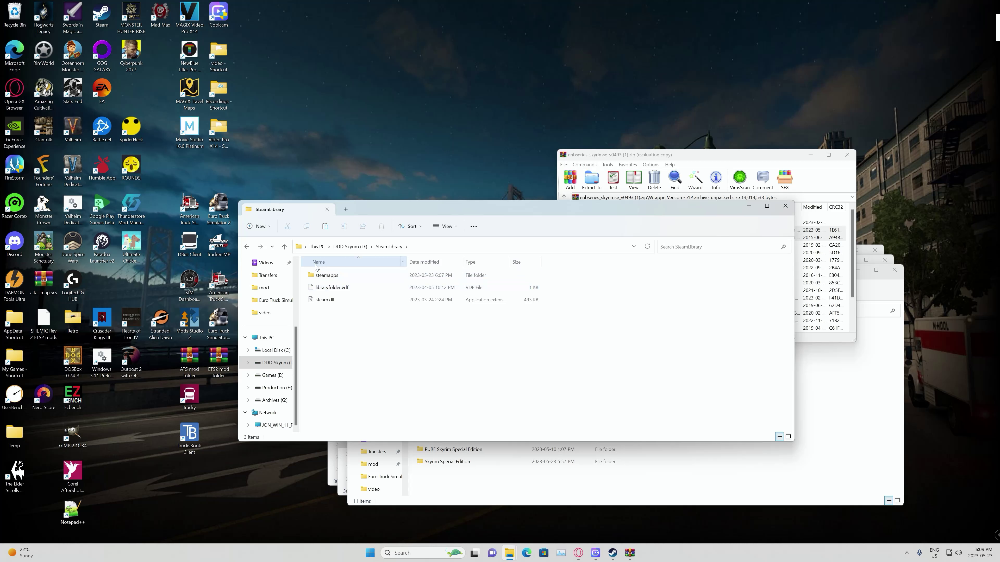
pyautogui.doubleClick(314, 276)
pyautogui.doubleClick(314, 276)
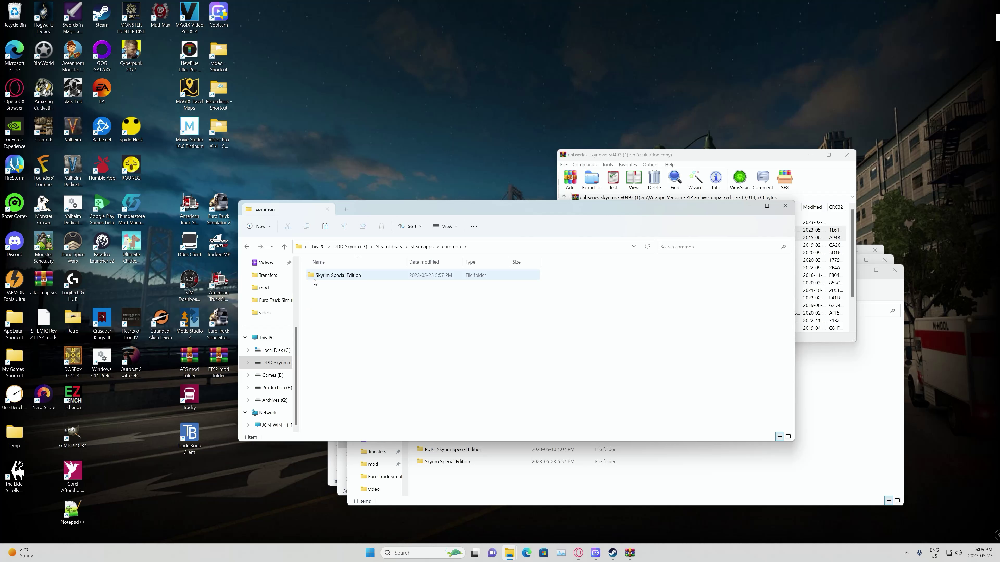
pyautogui.doubleClick(314, 276)
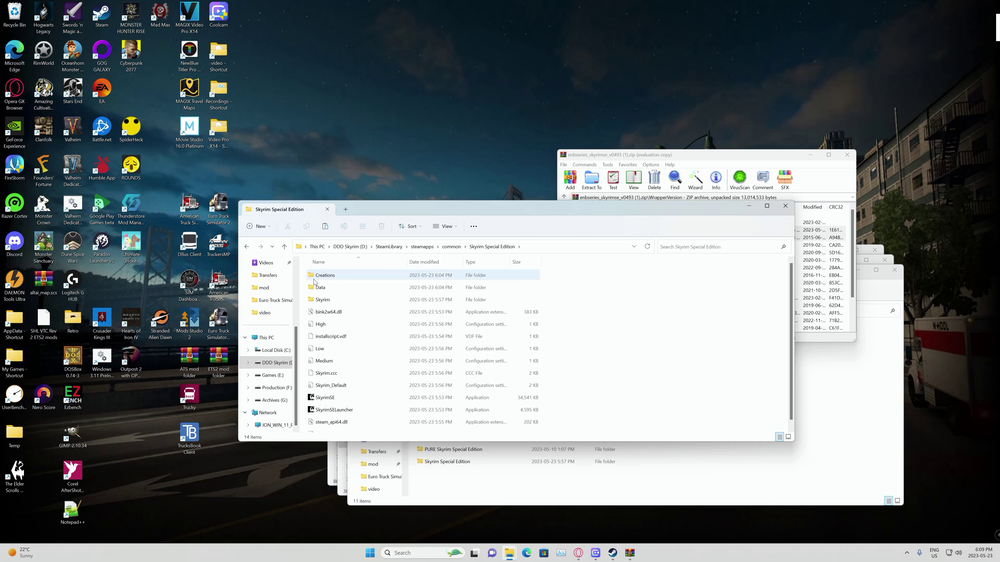
pyautogui.rightClick(583, 394)
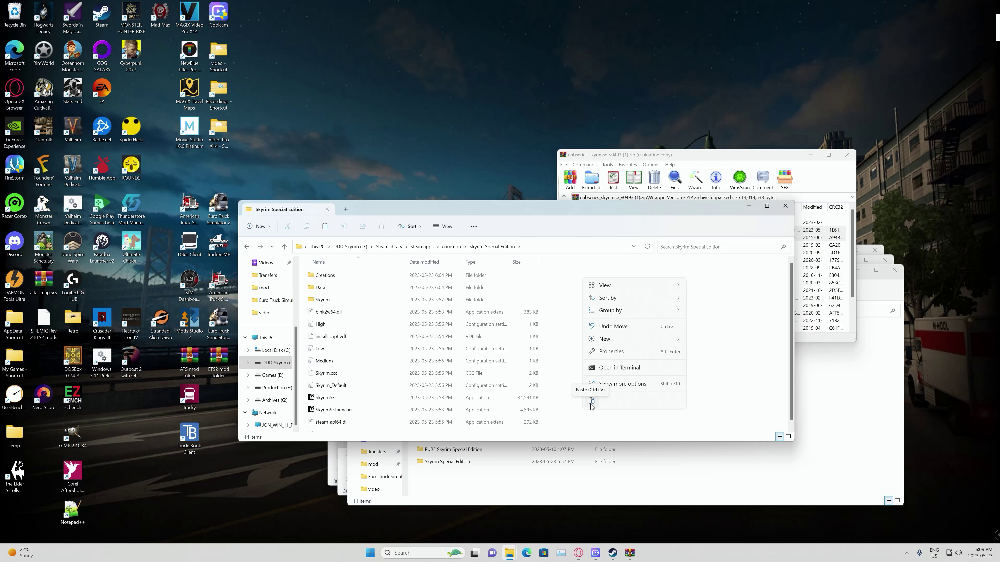
pyautogui.click(591, 401)
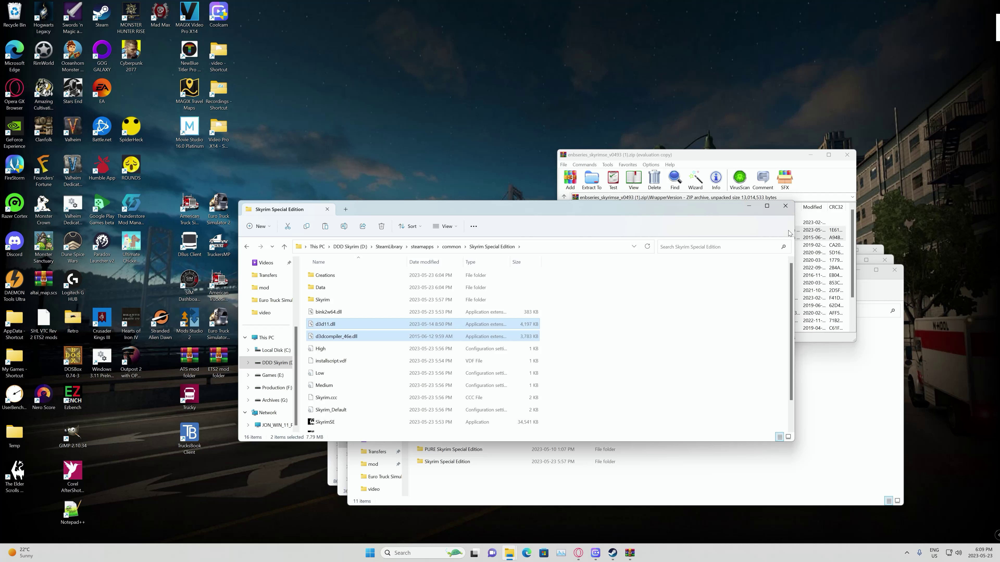
# - Close the Skyrim Special Edition, ENB archive, My Games, Roaming and Local windows
pyautogui.click(786, 205)
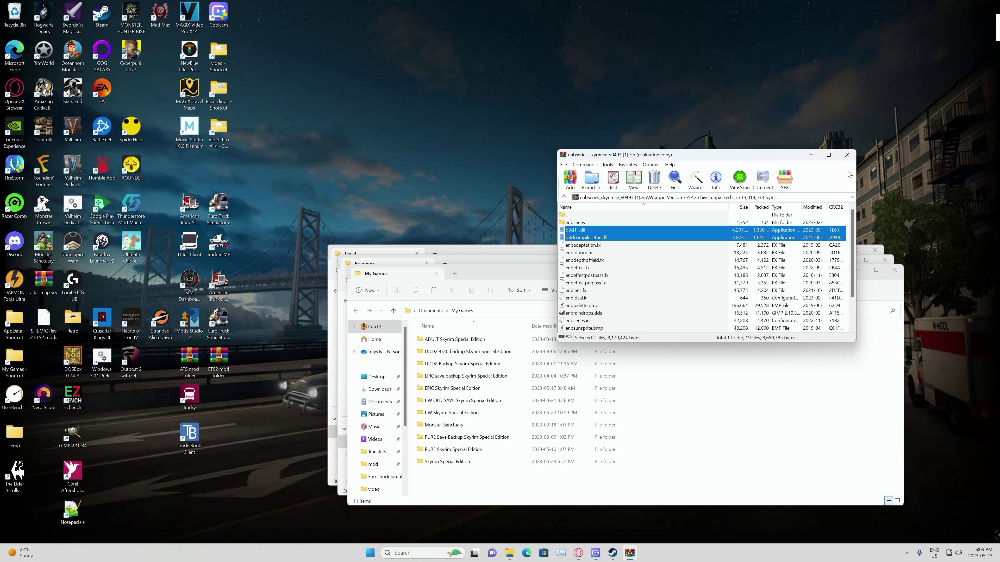
pyautogui.click(847, 155)
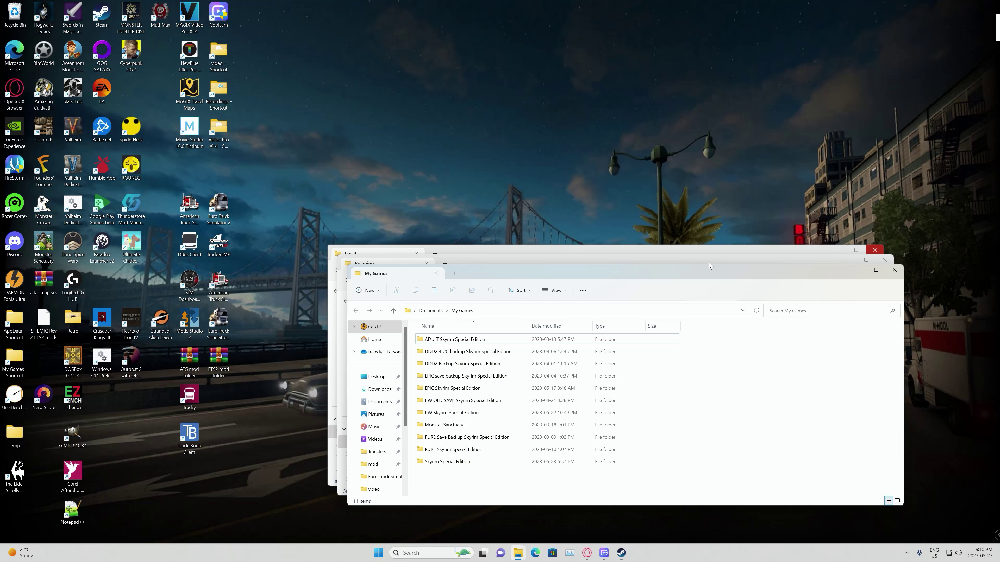
pyautogui.click(894, 269)
pyautogui.click(884, 259)
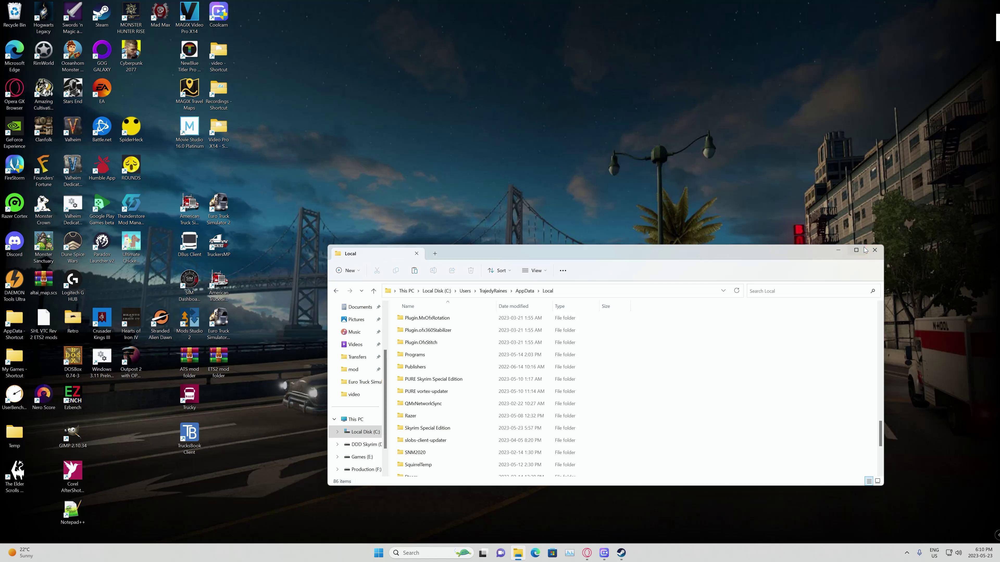
pyautogui.click(875, 251)
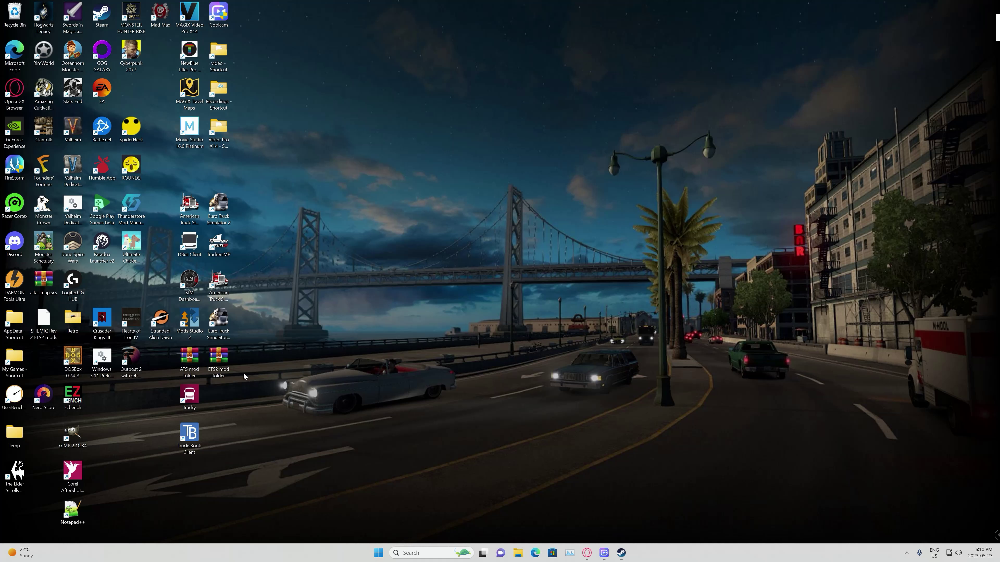
# - Search the Transfers folder for 'vortex' and select the Vortex custom-install-location installer
pyautogui.click(518, 553)
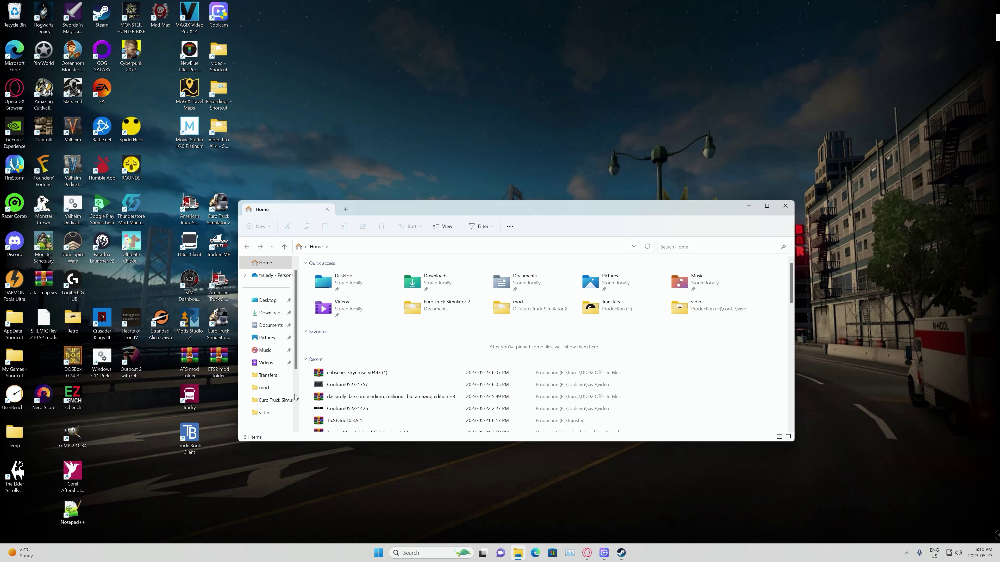
pyautogui.click(268, 375)
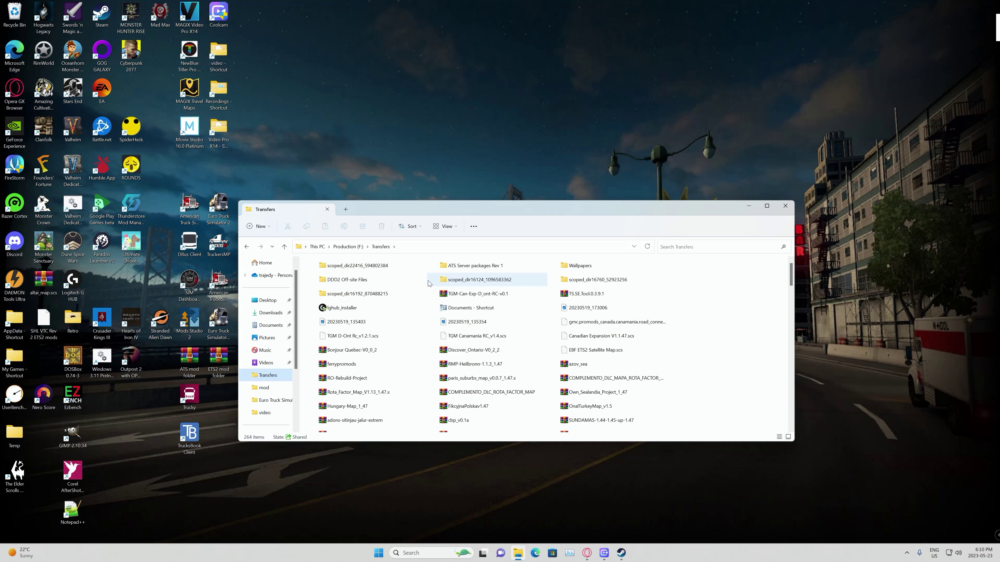
pyautogui.click(711, 249)
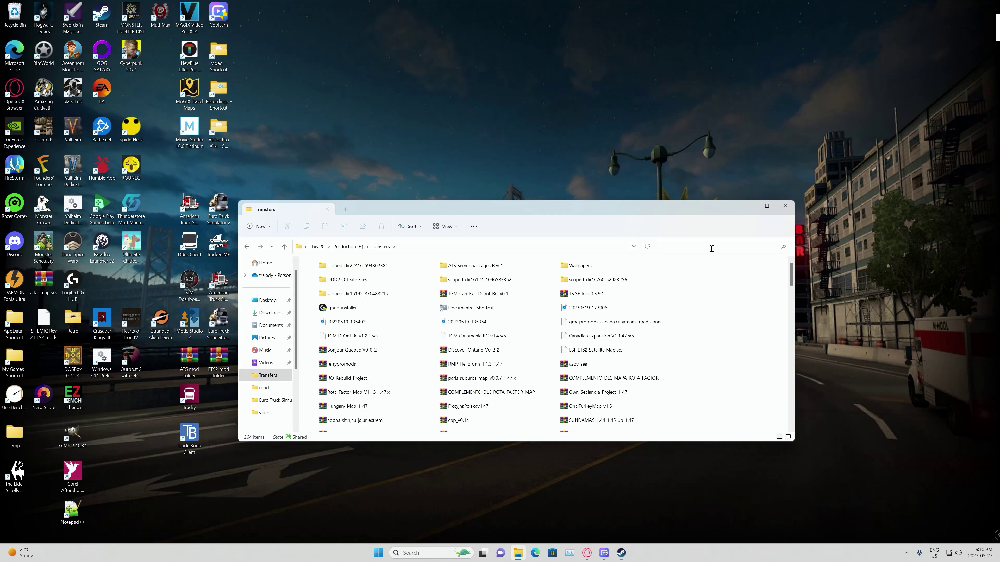
pyautogui.write('vortex')
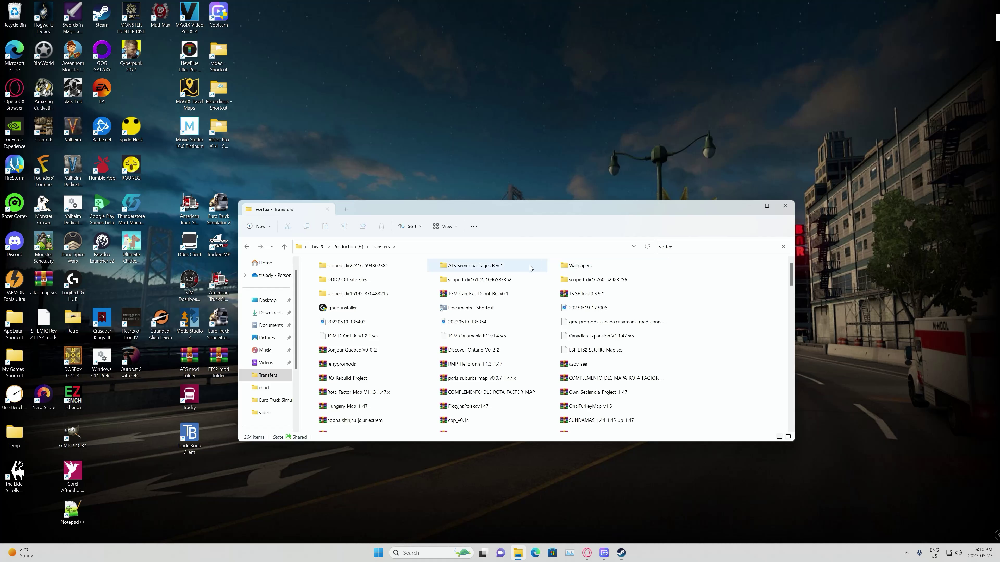
pyautogui.click(397, 348)
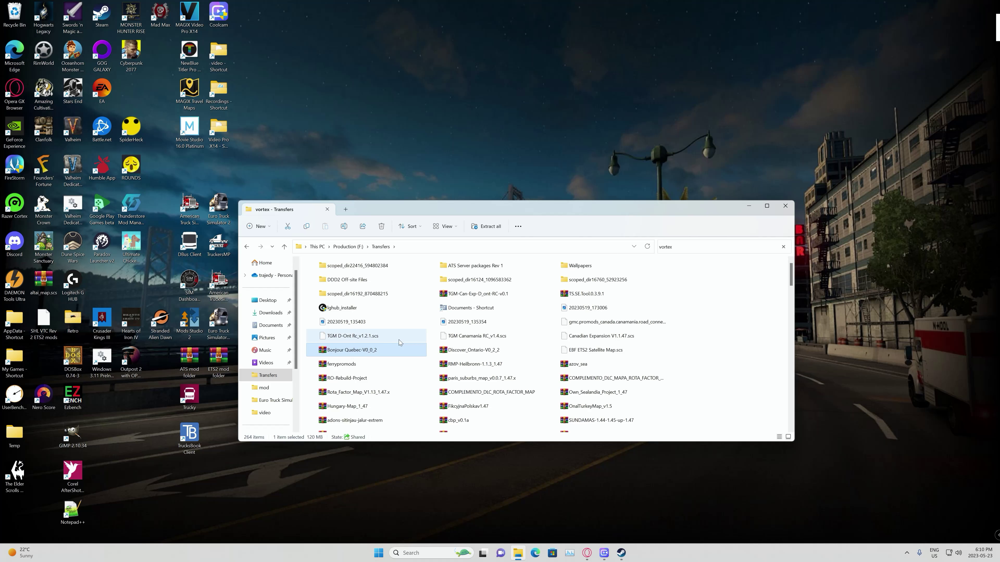
pyautogui.press('v')
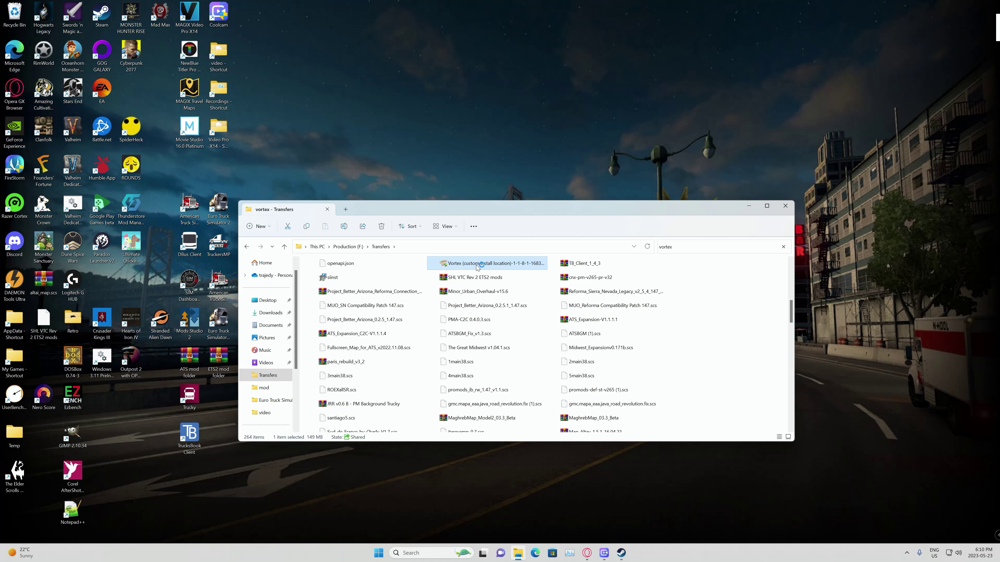
# - Run the Vortex installer with destination d:\Vortex and finish with Run Vortex checked
pyautogui.click(511, 176)
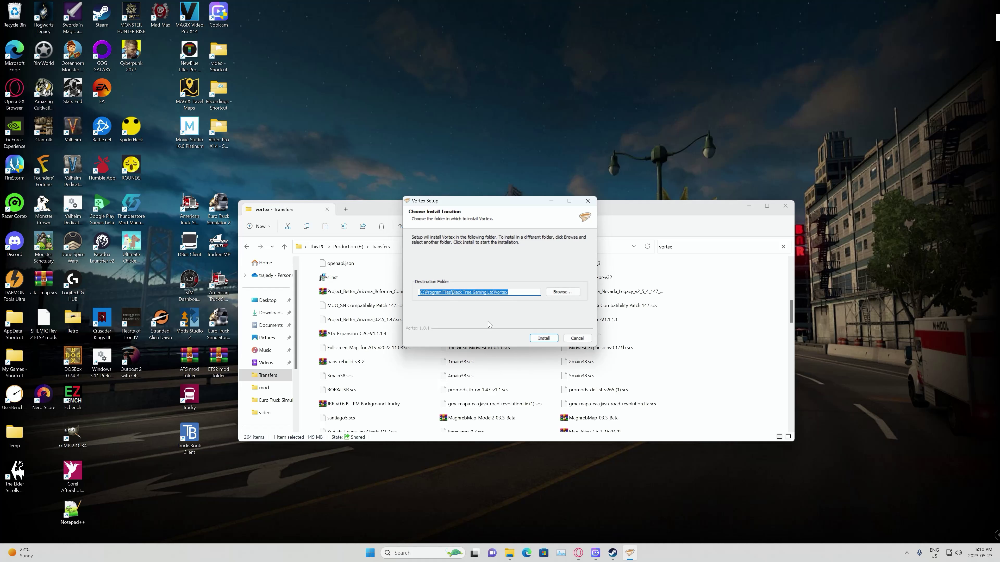
pyautogui.moveTo(494, 292); pyautogui.dragTo(366, 285)
pyautogui.press('BackSpace')
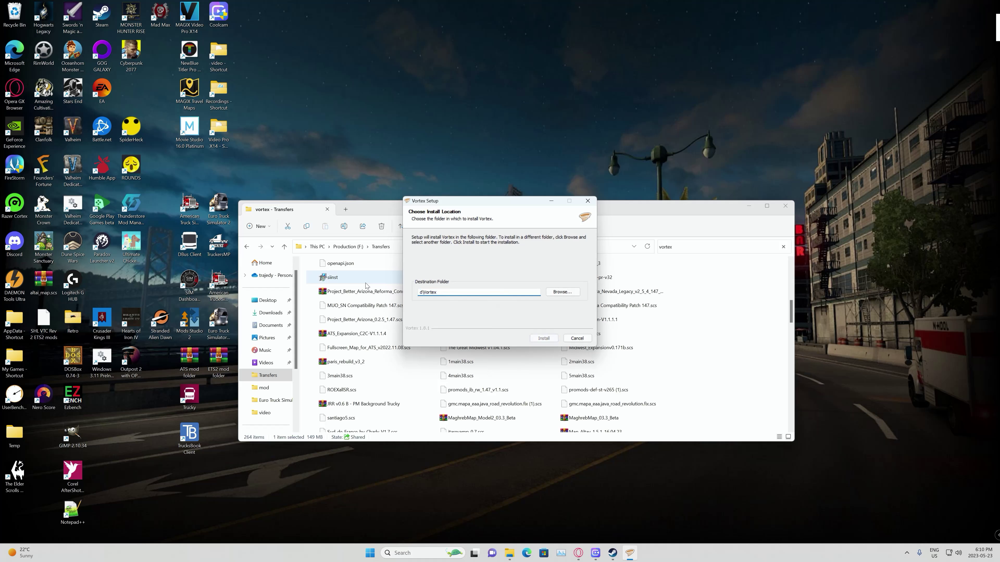
pyautogui.press('Delete')
pyautogui.write('d:')
pyautogui.press('Return')
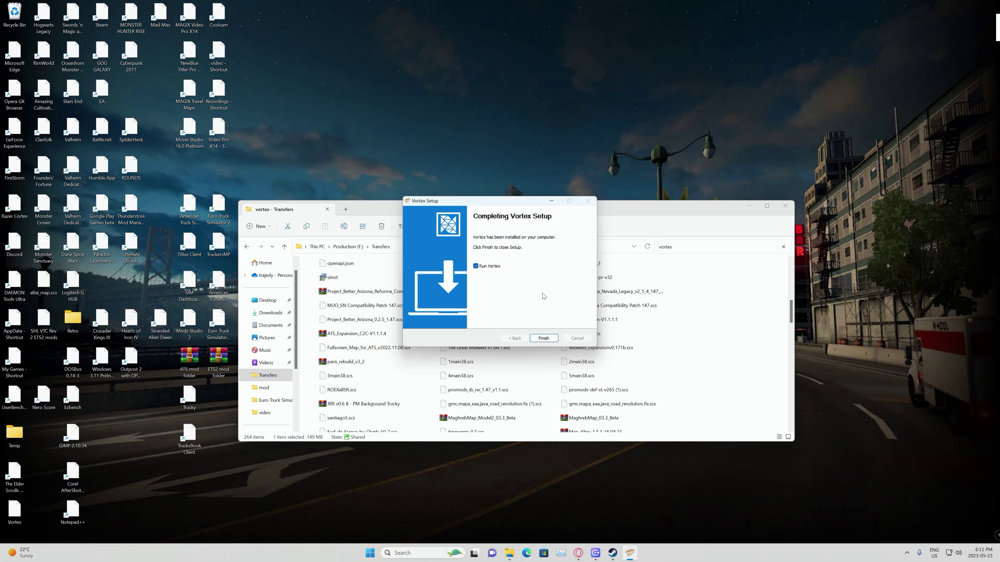
pyautogui.click(546, 340)
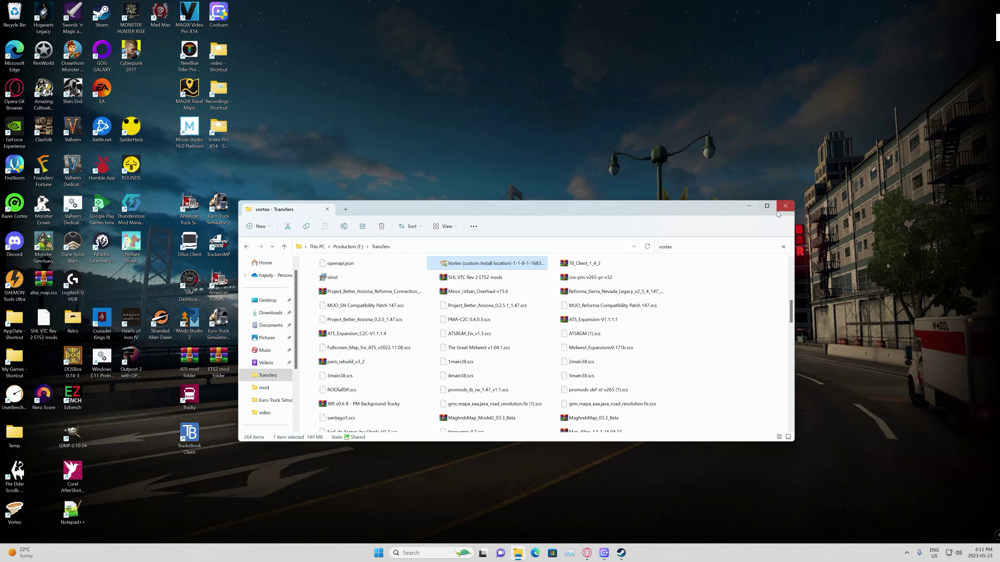
# - Close the Transfers folder window and restart Vortex to apply the updated extensions
pyautogui.click(782, 207)
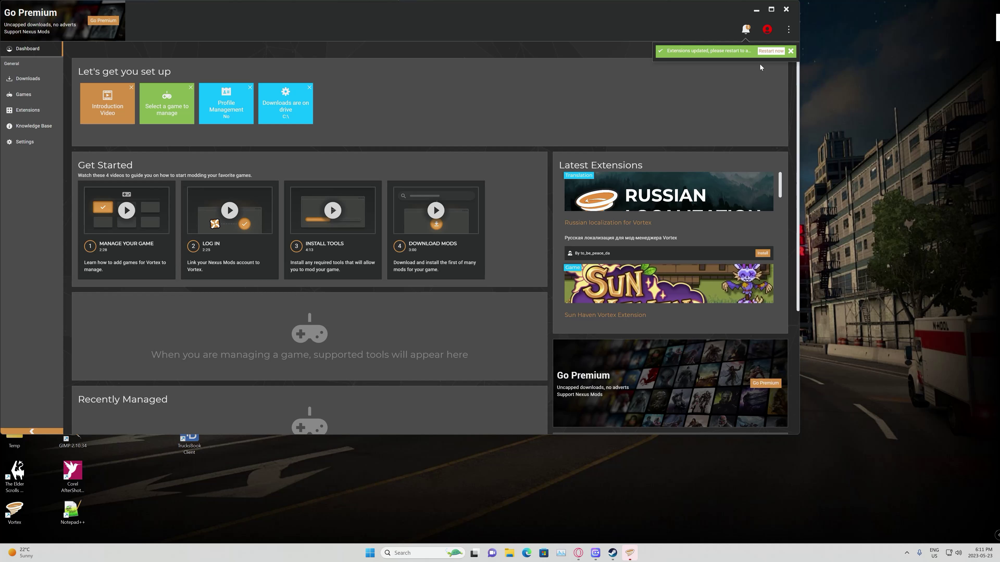
pyautogui.click(773, 52)
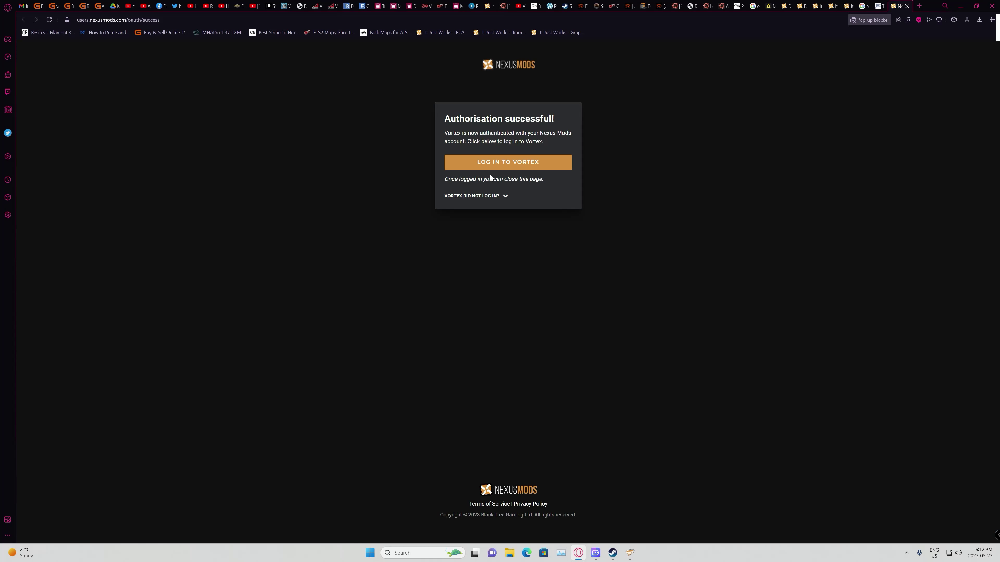
# - Complete the Vortex login, close the sign-in confirmation and ENB tabs, and minimize the browser
pyautogui.click(505, 163)
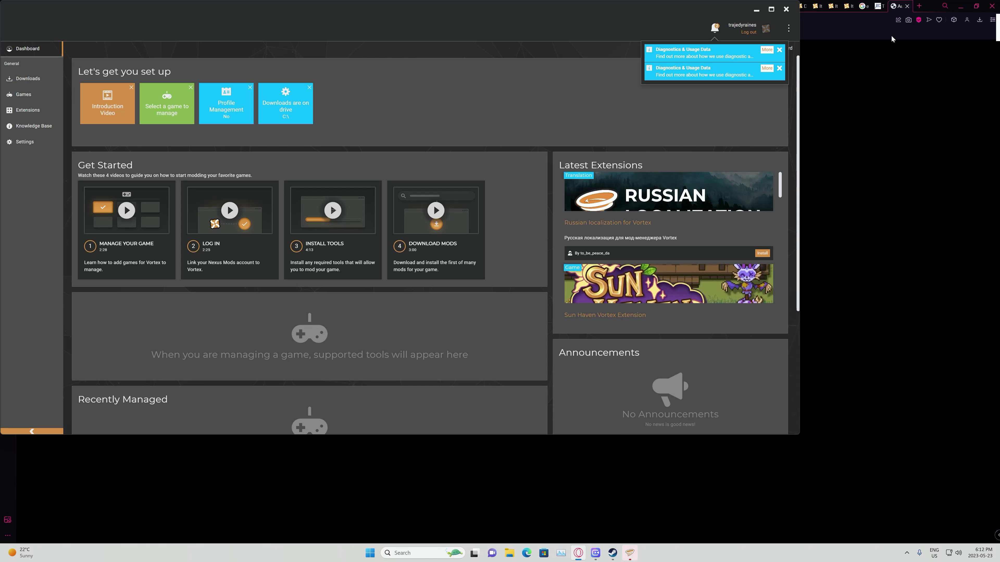
pyautogui.click(846, 31)
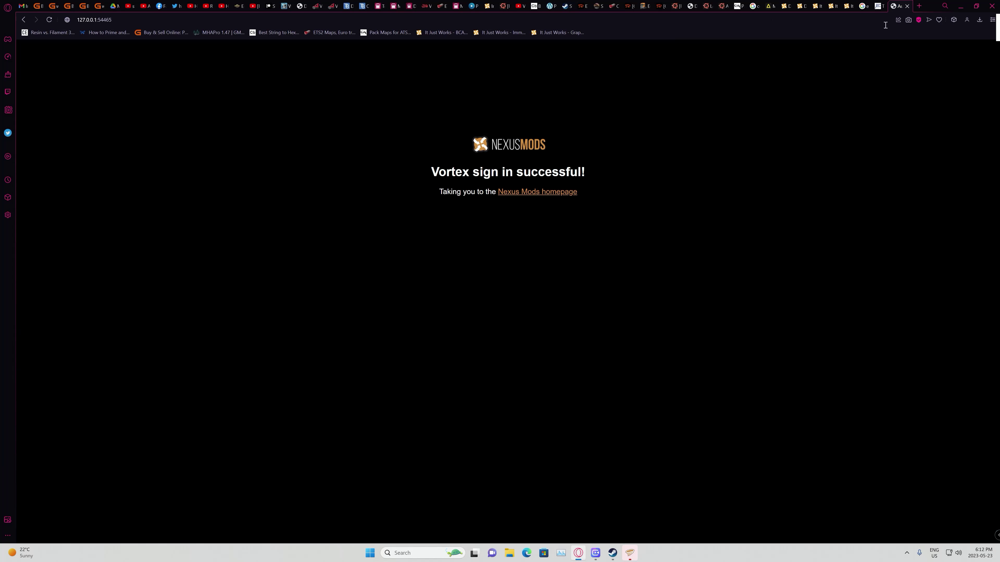
pyautogui.click(906, 6)
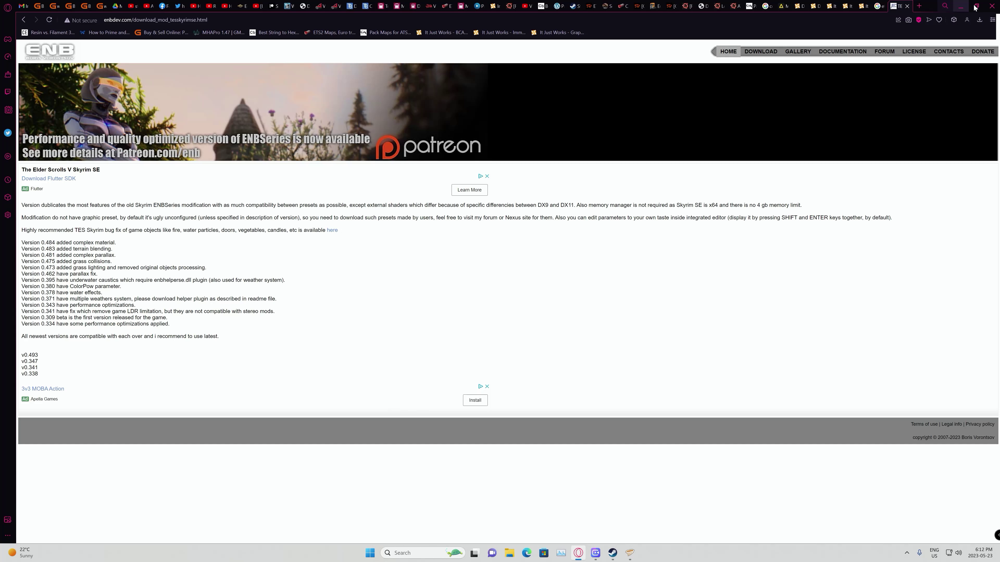
pyautogui.click(907, 6)
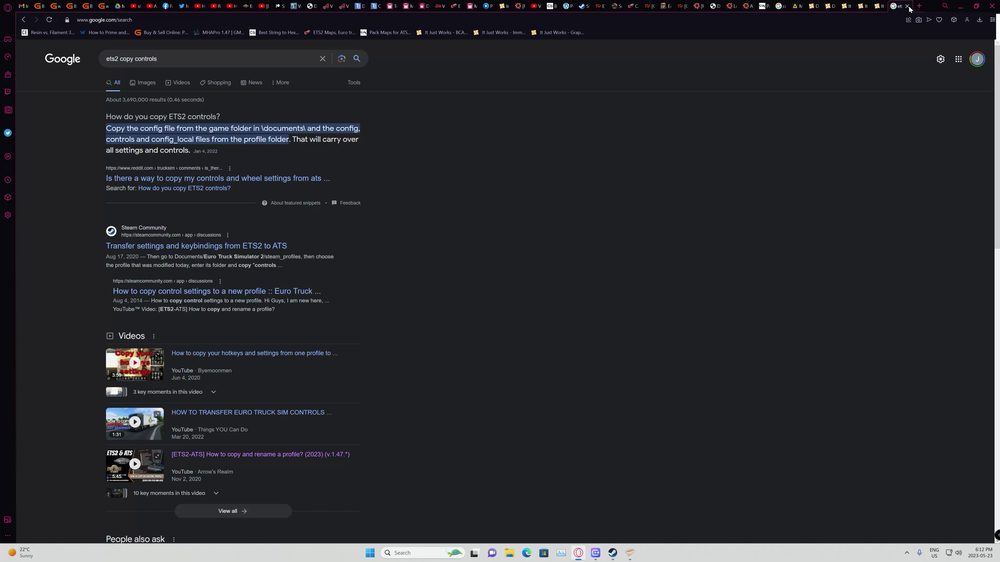
pyautogui.click(961, 6)
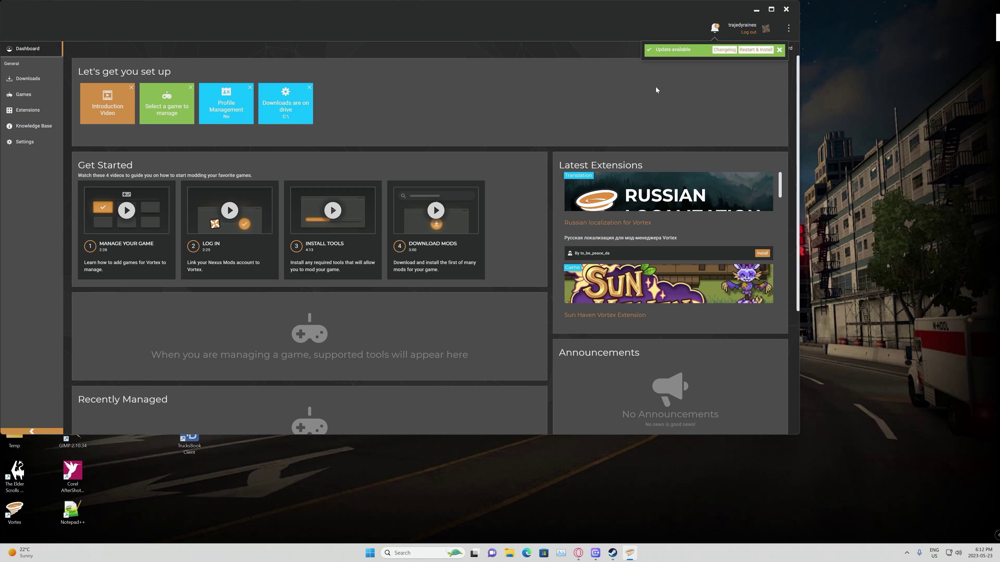
# - Install the pending Vortex update via Restart & Install, then allow diagnostics and usage data
pyautogui.click(714, 28)
pyautogui.click(756, 87)
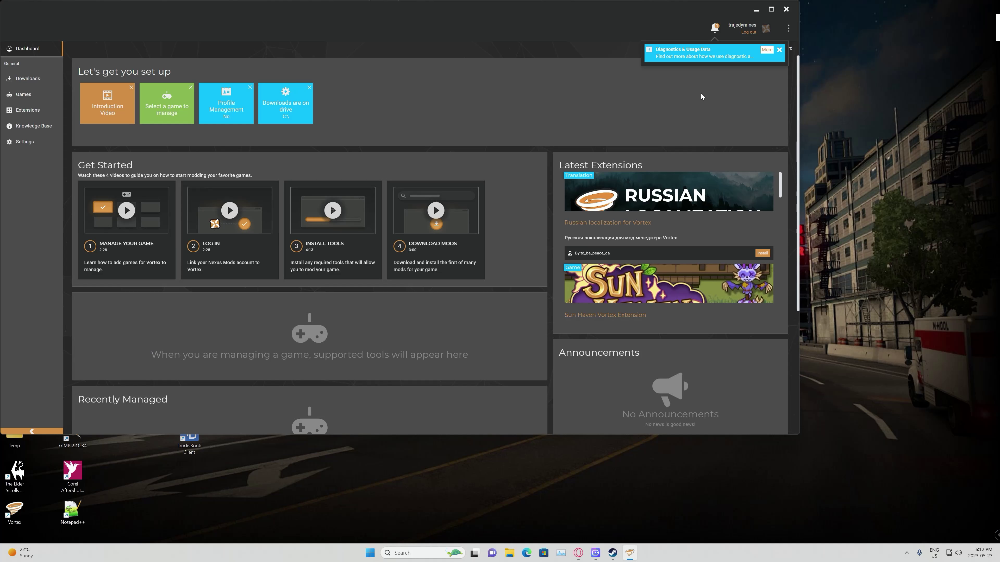
pyautogui.click(767, 50)
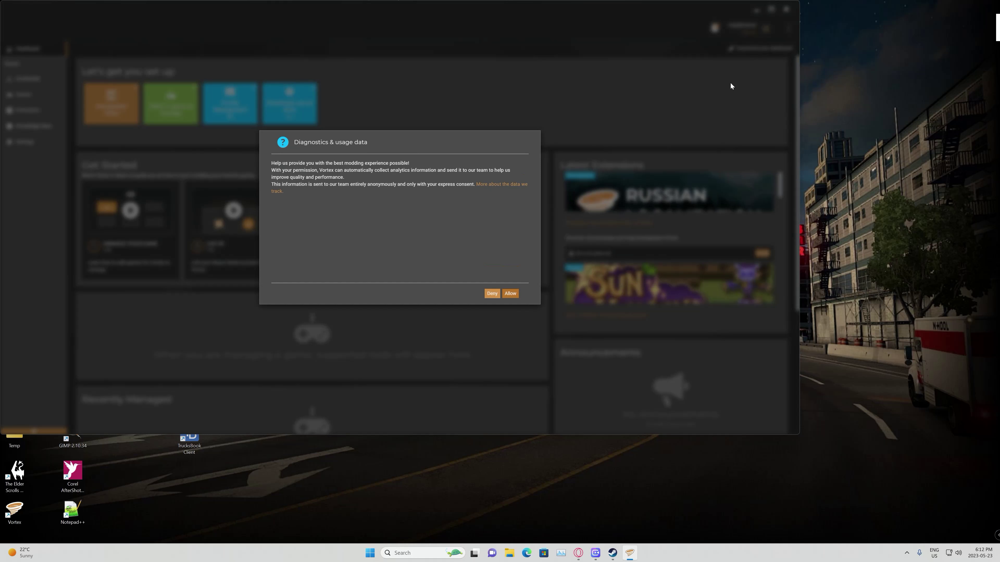
pyautogui.click(510, 294)
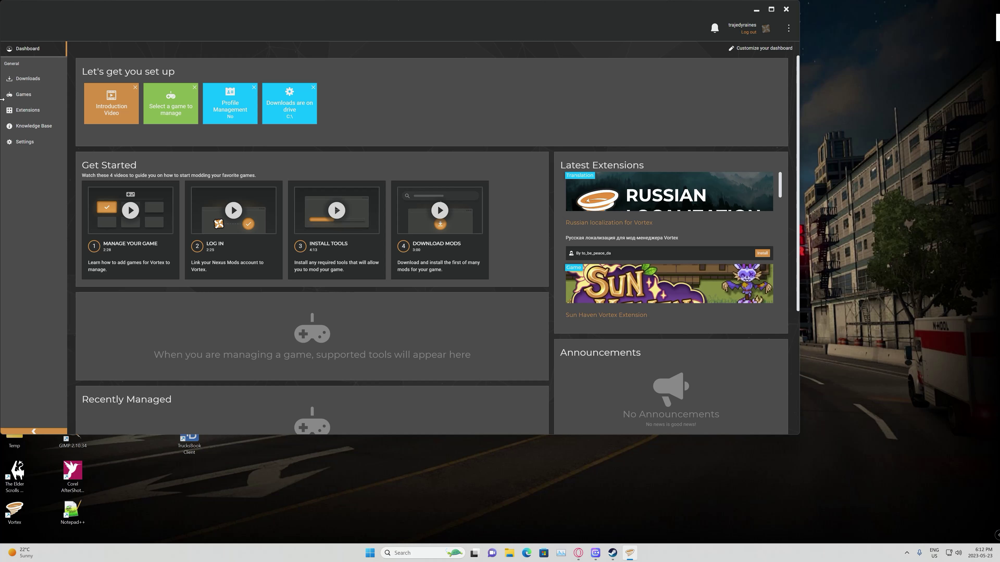
# - In Settings, enable Profile Management and disable Deploy Mods when Enabled and Install Mods when downloaded
pyautogui.click(43, 146)
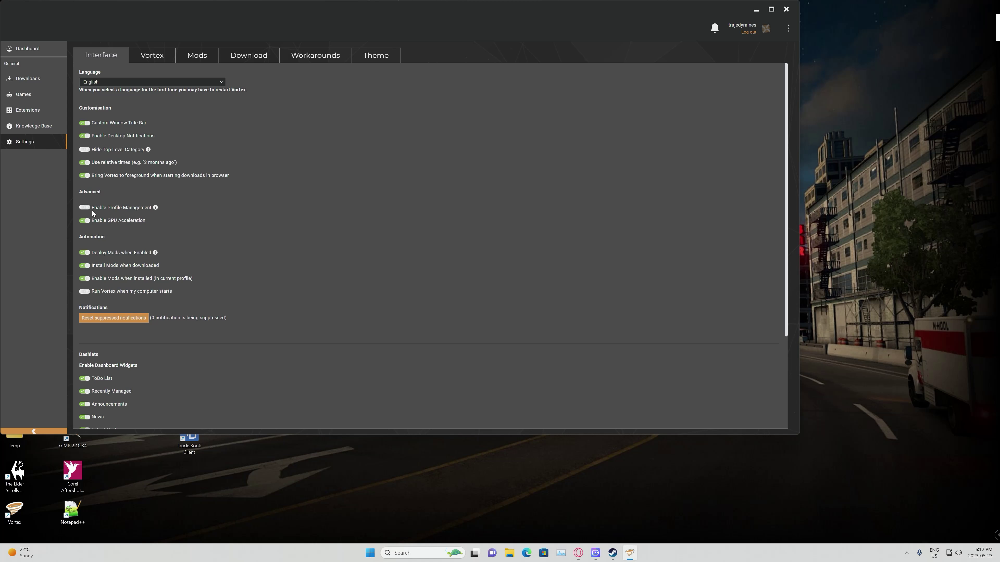
pyautogui.click(85, 208)
pyautogui.click(85, 253)
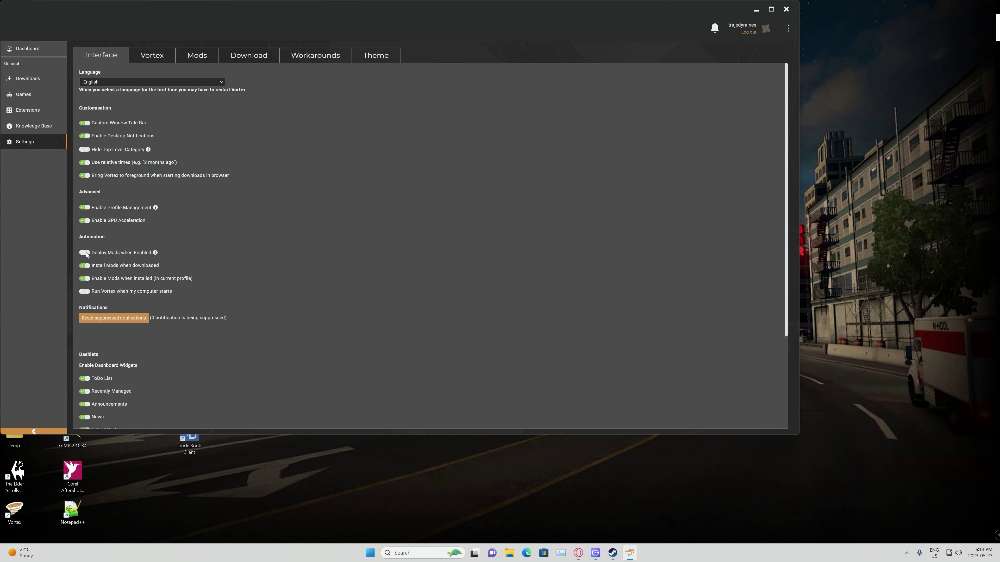
pyautogui.click(88, 267)
# - Raise Download Threads to 10 and browse to the D: drive for a new downloads folder
pyautogui.click(249, 61)
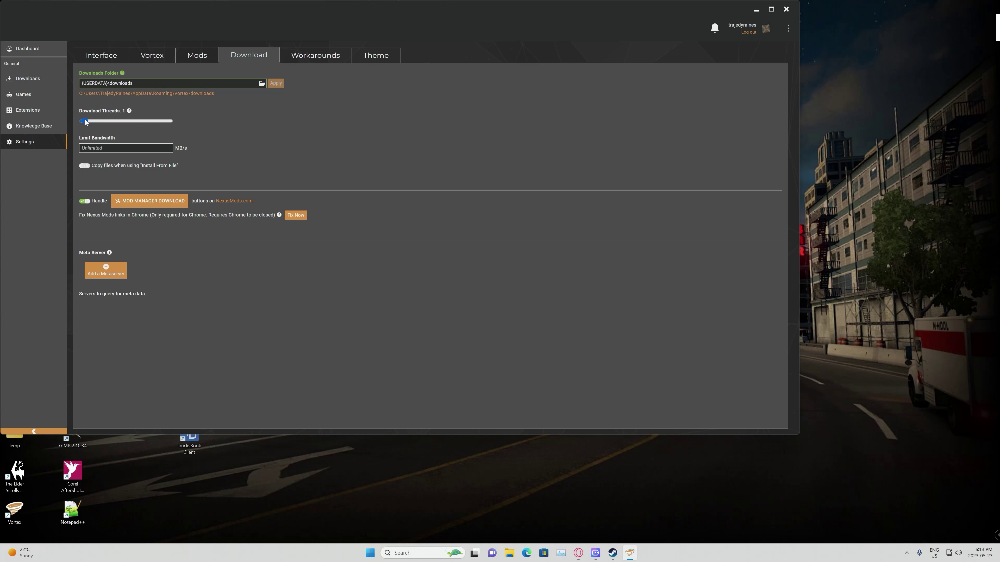
pyautogui.moveTo(85, 121); pyautogui.dragTo(200, 130)
pyautogui.click(262, 84)
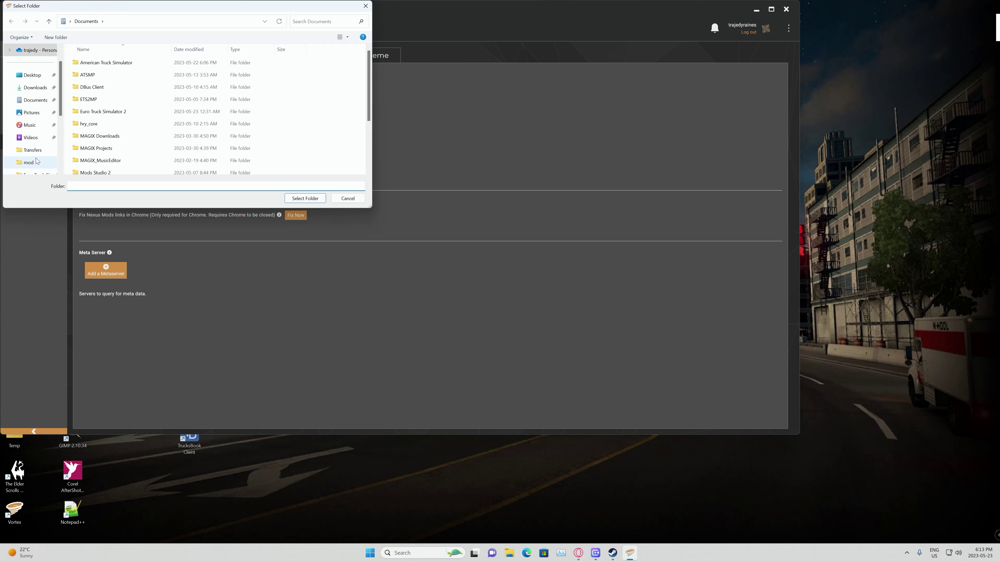
pyautogui.scroll(-3, 38, 160)
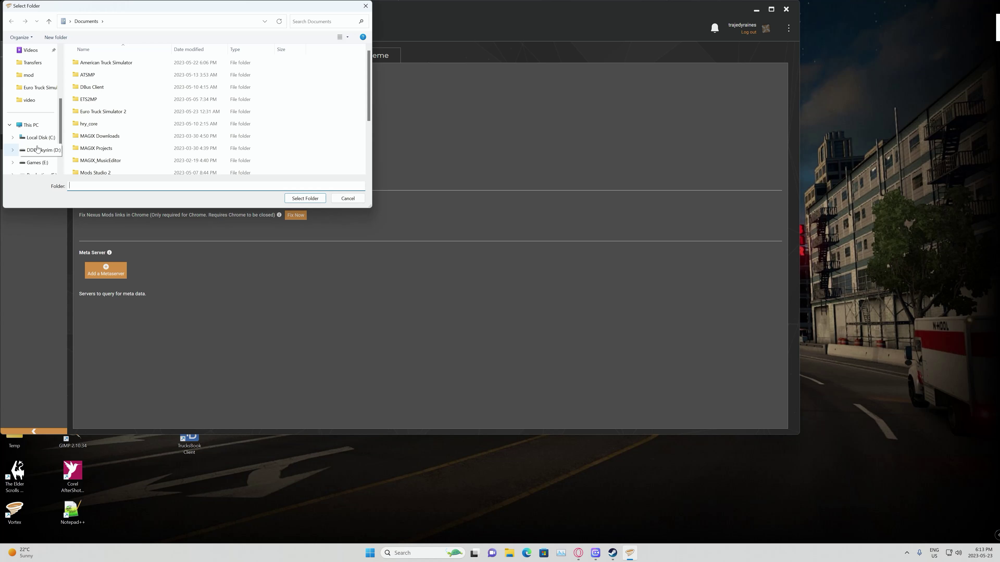
pyautogui.click(38, 150)
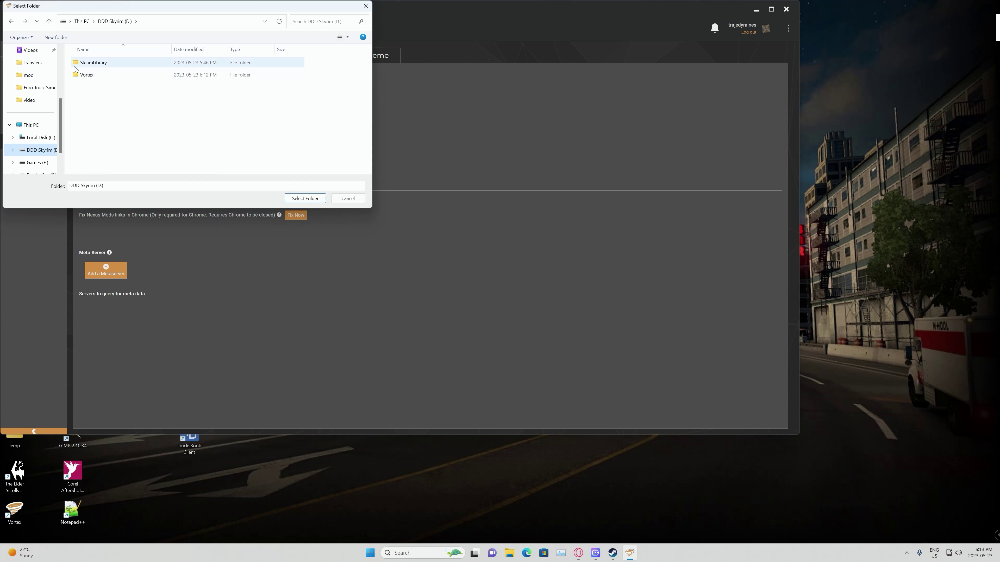
# - Create a 'Vortex Downloads' folder on D: and apply it as the downloads folder
pyautogui.rightClick(93, 100)
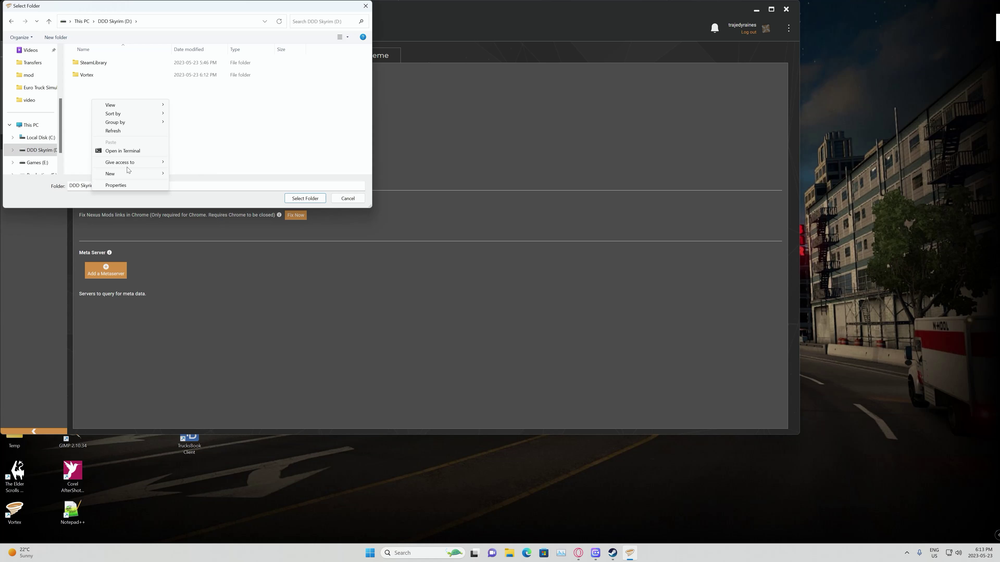
pyautogui.moveTo(142, 175)
pyautogui.click(189, 173)
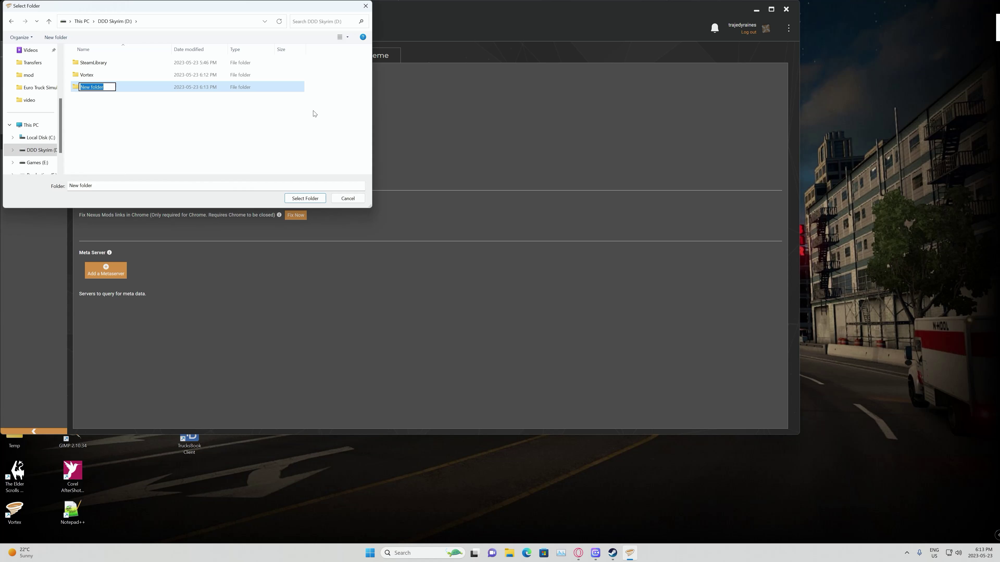
pyautogui.write('Vortex Downloads')
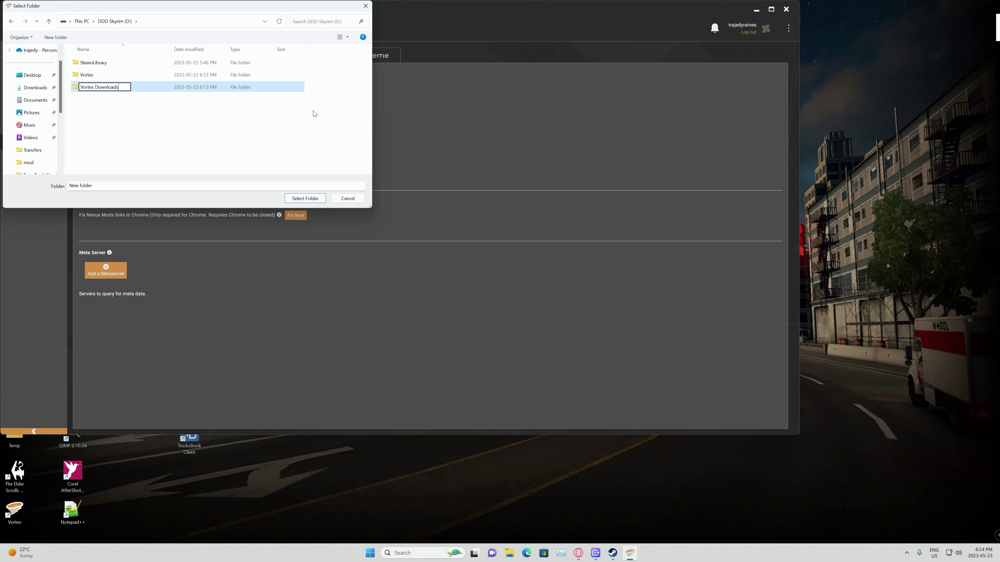
pyautogui.press('Return')
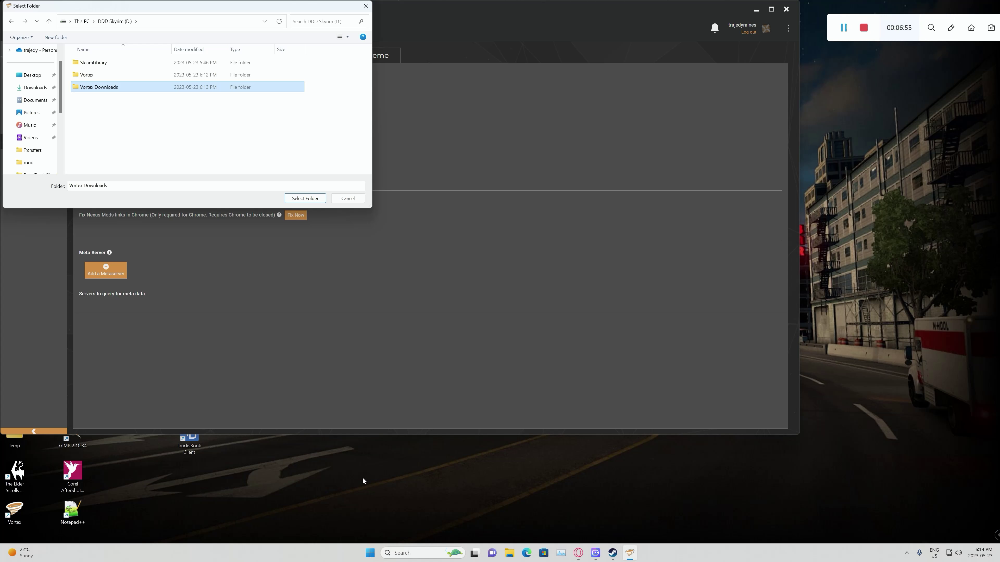
pyautogui.click(306, 199)
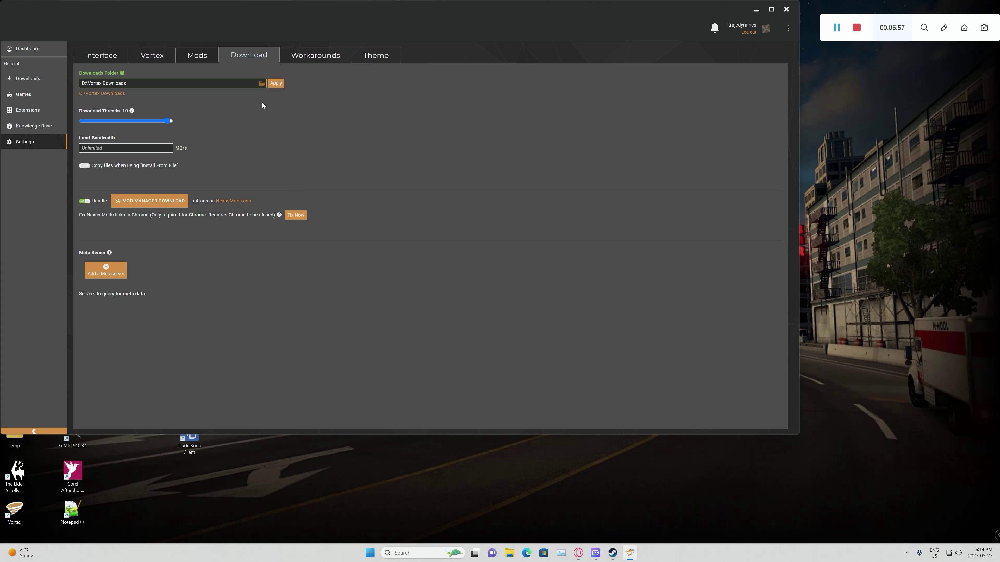
pyautogui.click(273, 85)
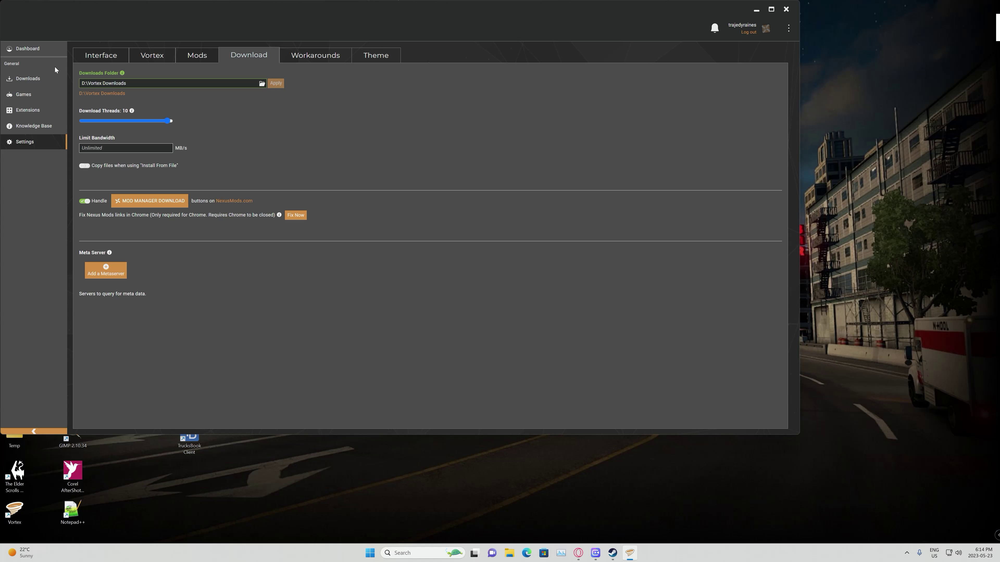
# - Find Skyrim Special Edition in the Games list and start managing it
pyautogui.click(44, 87)
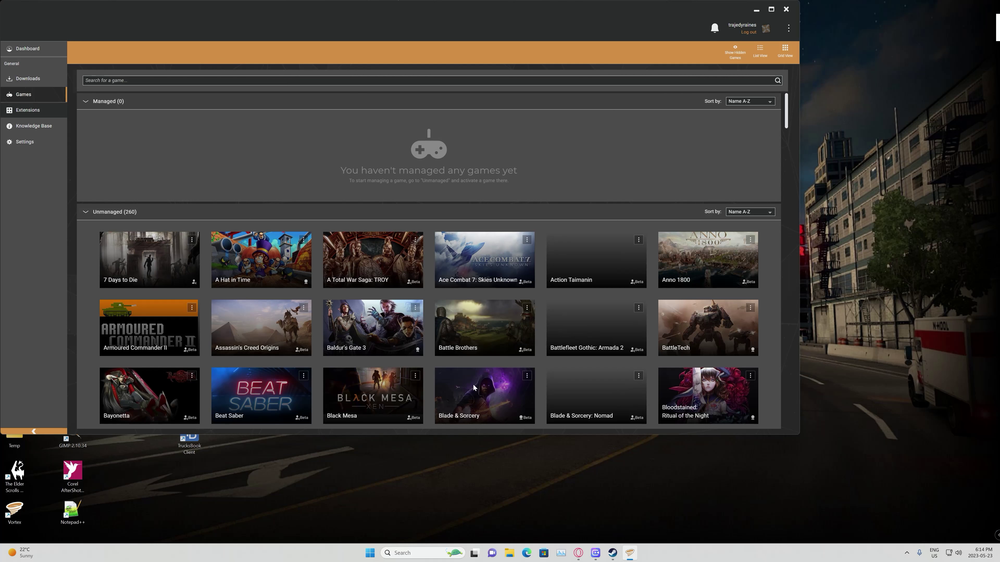
pyautogui.scroll(-15, 413, 344)
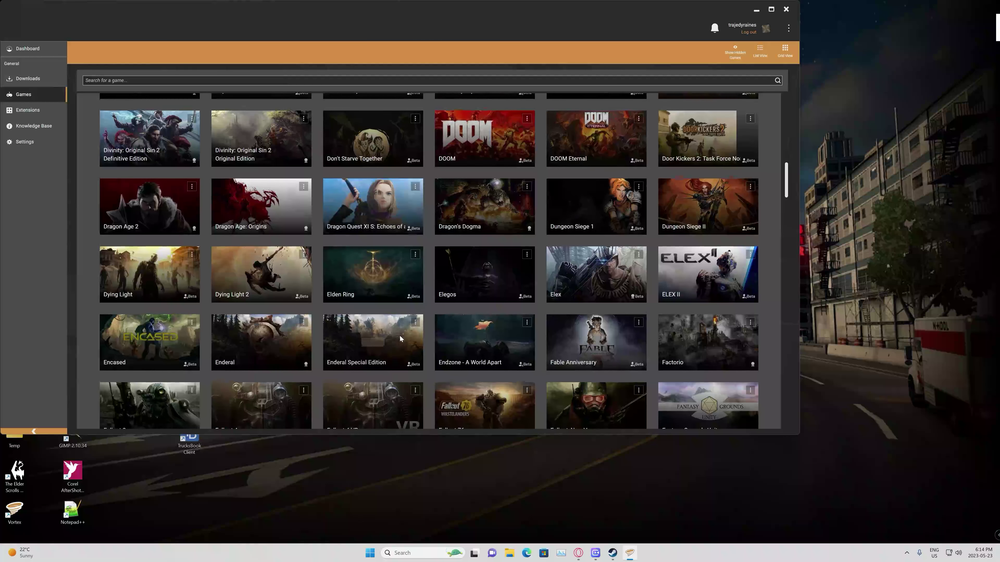
pyautogui.scroll(-20, 400, 338)
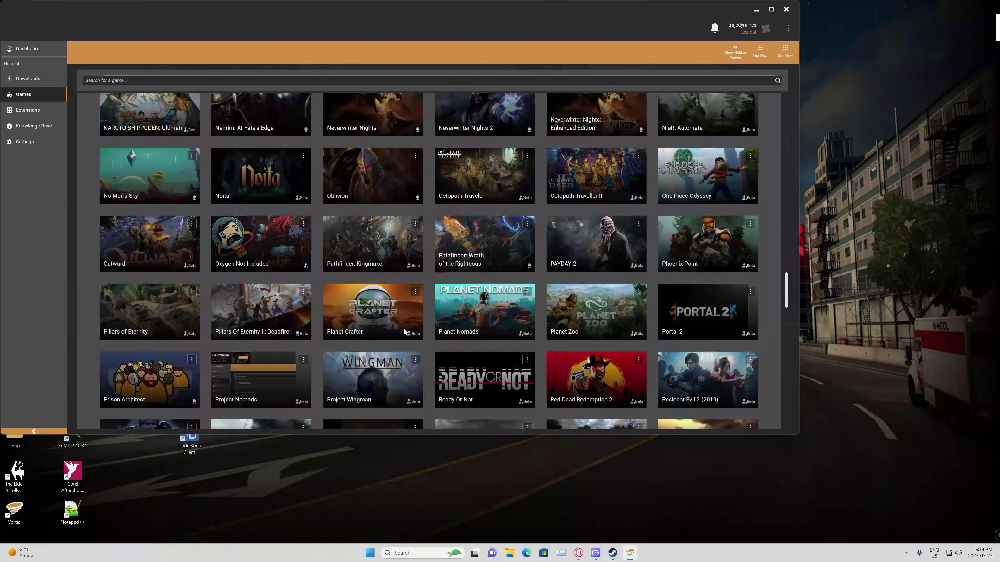
pyautogui.scroll(-5, 404, 331)
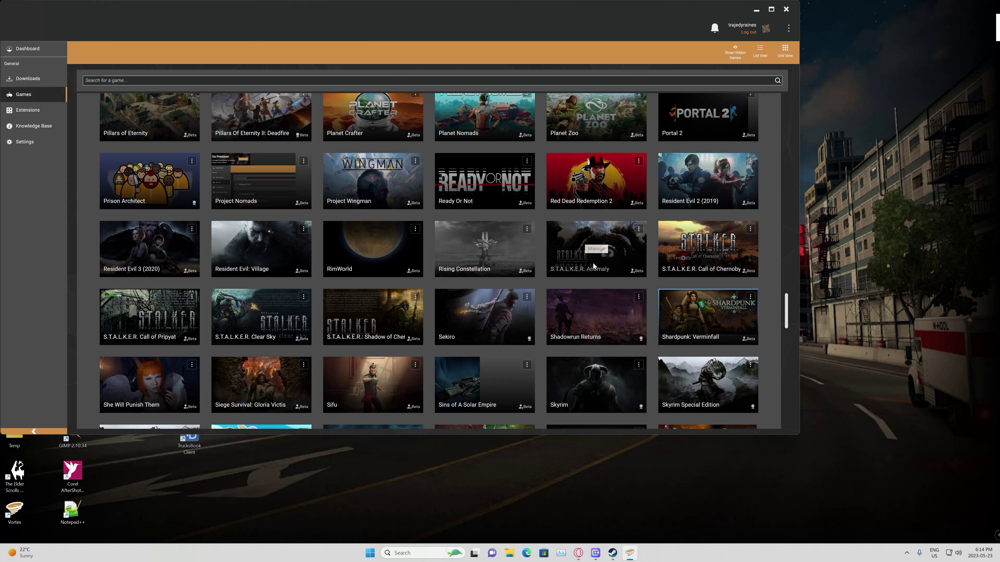
pyautogui.scroll(-3, 595, 266)
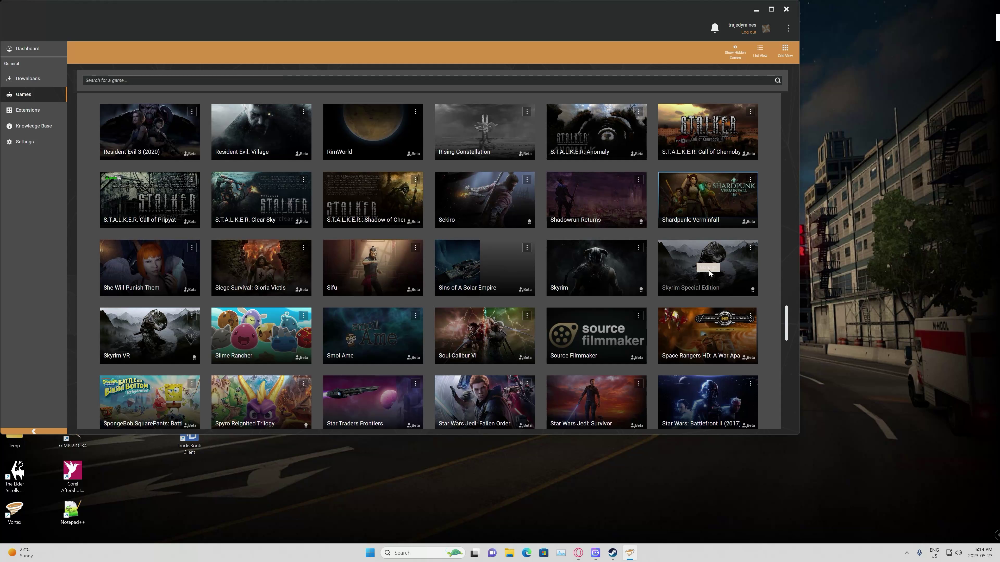
pyautogui.click(708, 268)
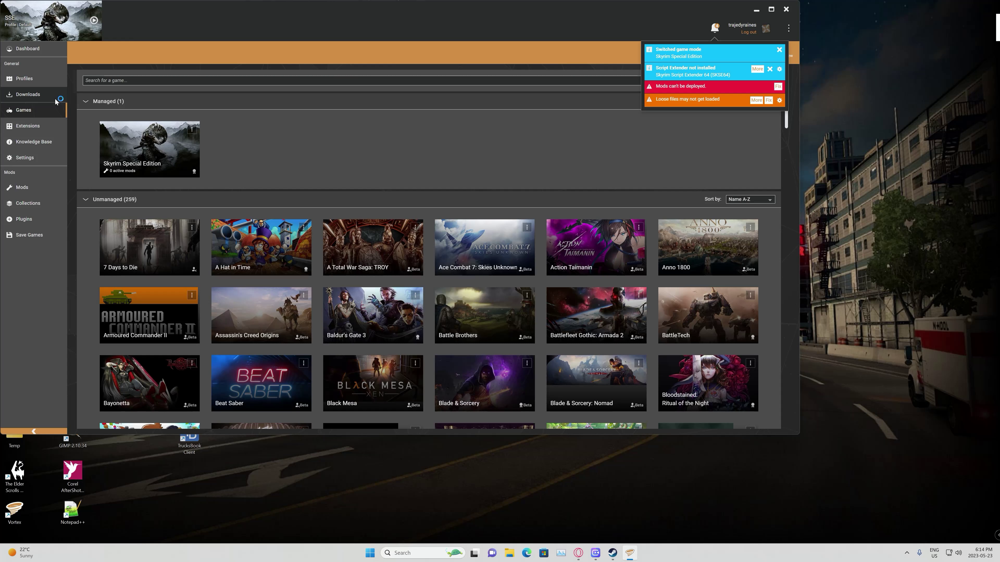
# - Create a DDD2 profile for Skyrim Special Edition with its own saves and switch to it
pyautogui.click(37, 84)
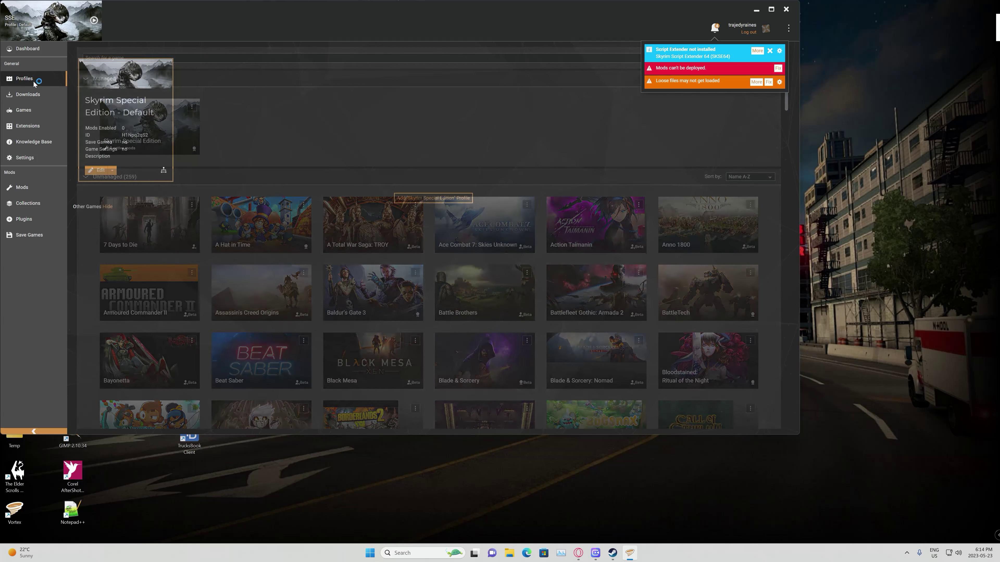
pyautogui.click(427, 198)
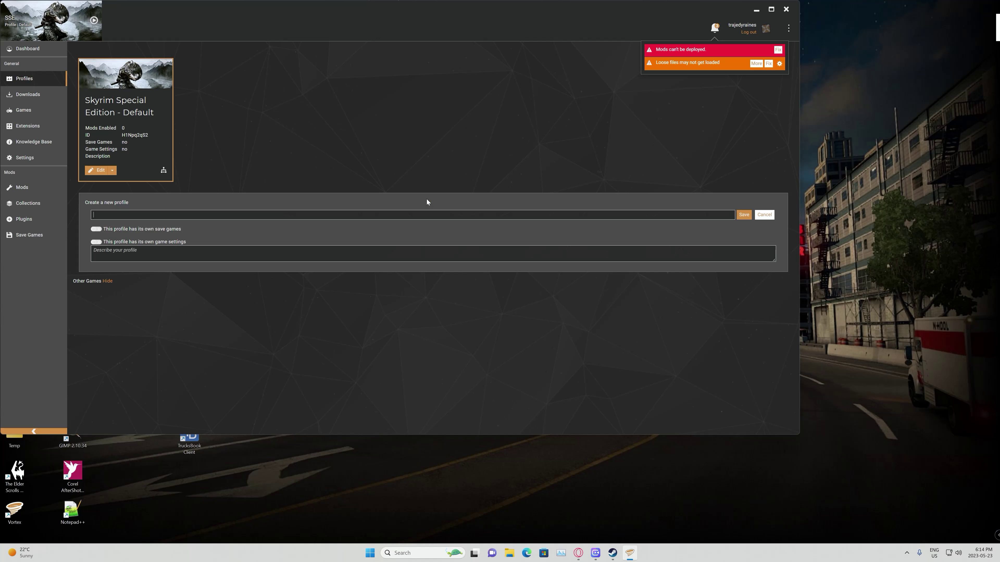
pyautogui.click(97, 228)
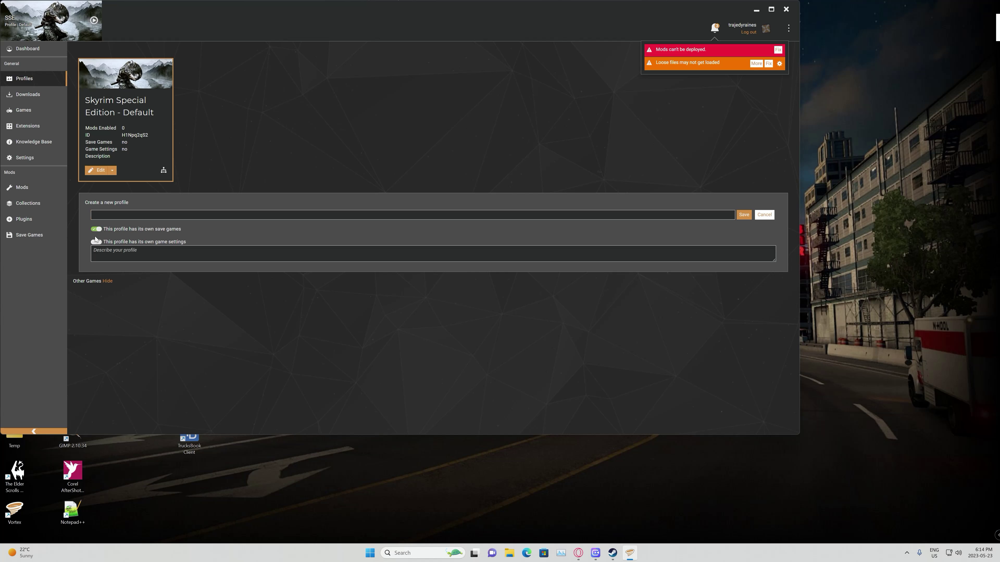
pyautogui.click(146, 214)
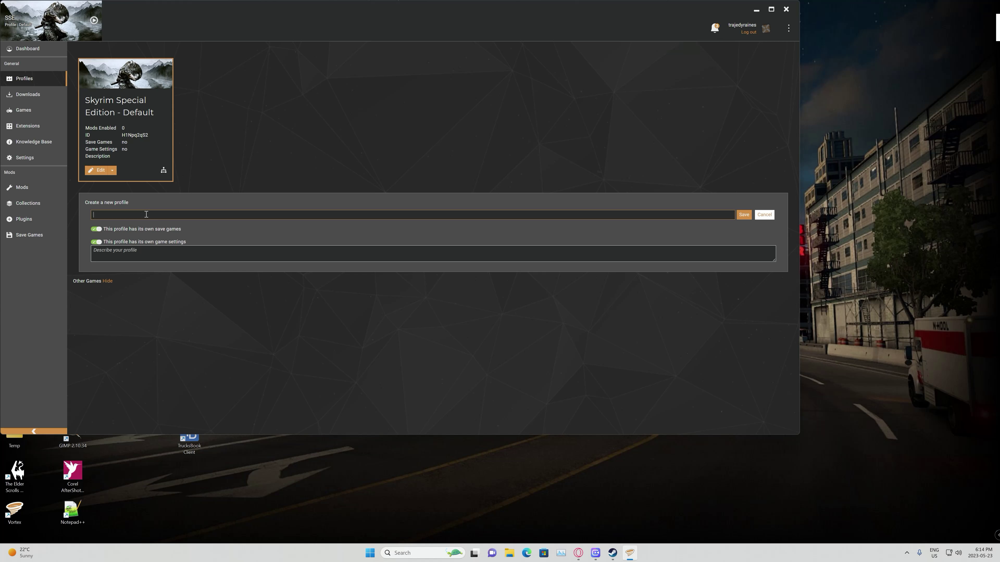
pyautogui.write('DDD2')
pyautogui.click(743, 214)
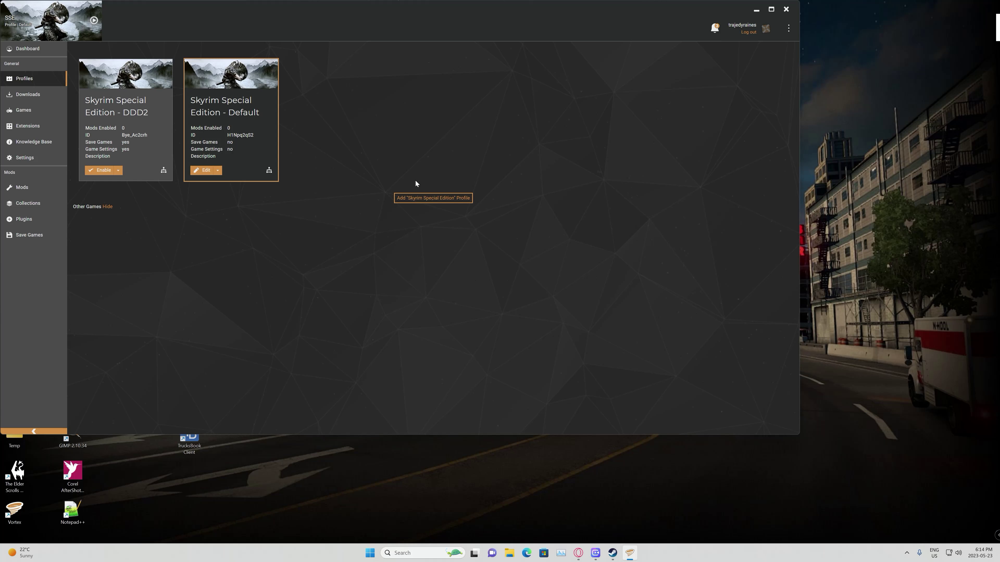
pyautogui.click(101, 170)
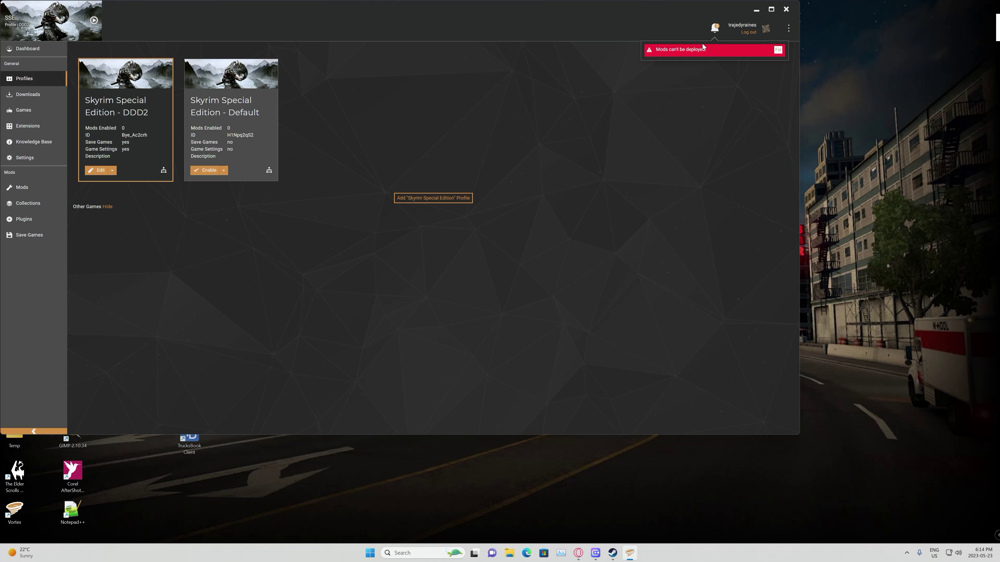
# - Dismiss the script extender warning and begin fixing the 'Mods can't be deployed' problem
pyautogui.click(716, 28)
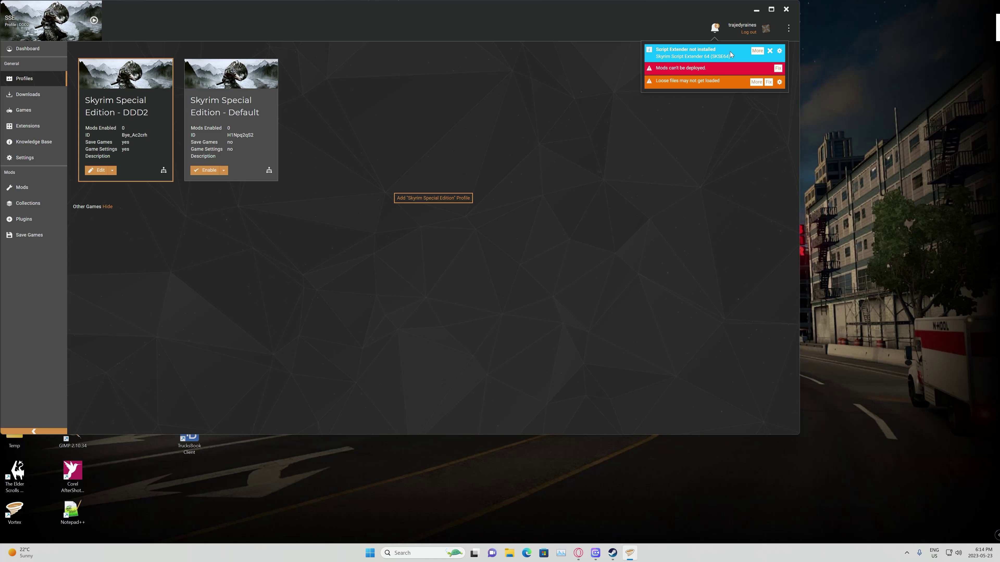
pyautogui.click(771, 52)
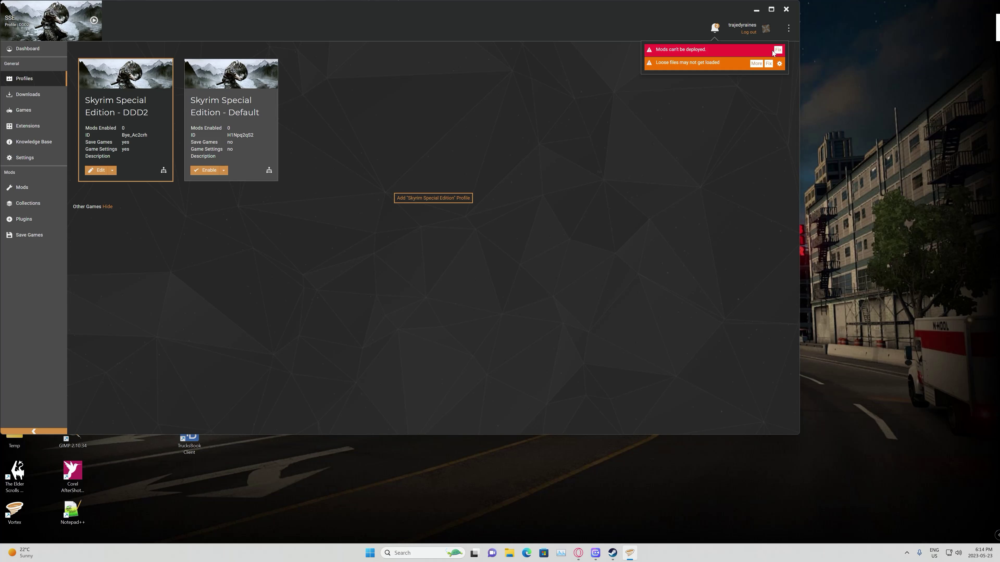
pyautogui.click(777, 51)
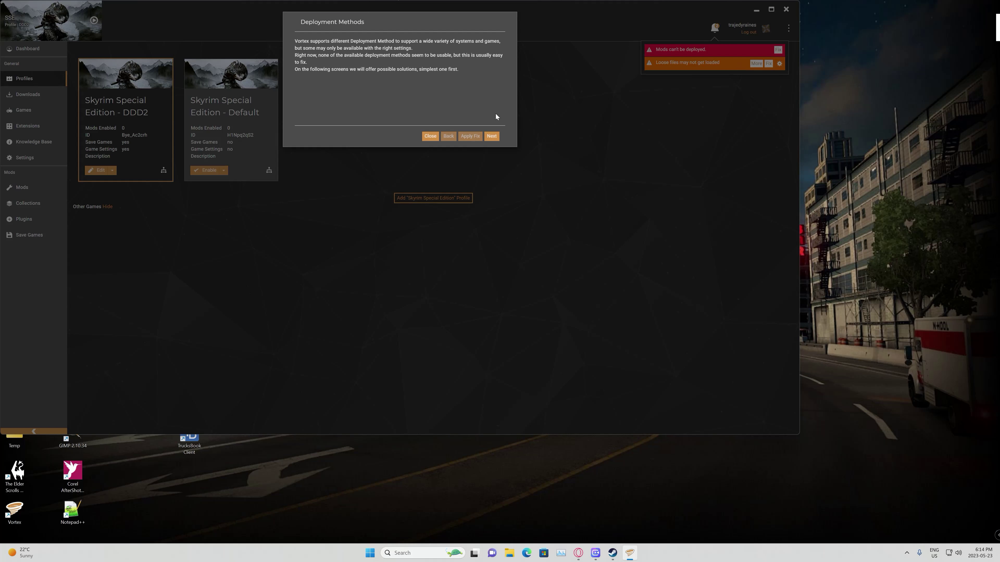
pyautogui.click(491, 136)
pyautogui.click(474, 140)
# - Apply staging folder D:\Vortex Mods\{game} with Hardlink Deployment, fix loose files, and deploy
pyautogui.click(285, 139)
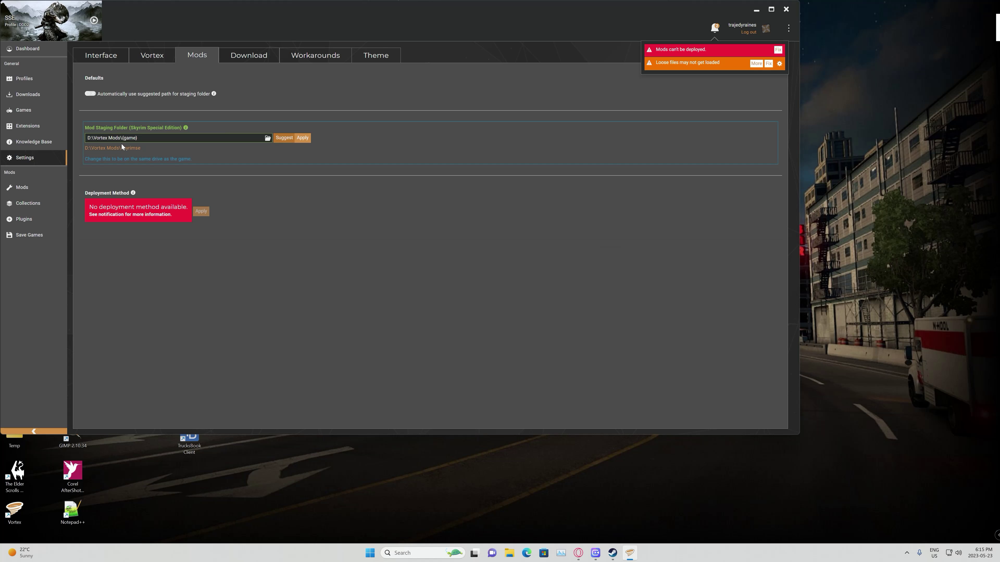
pyautogui.click(303, 138)
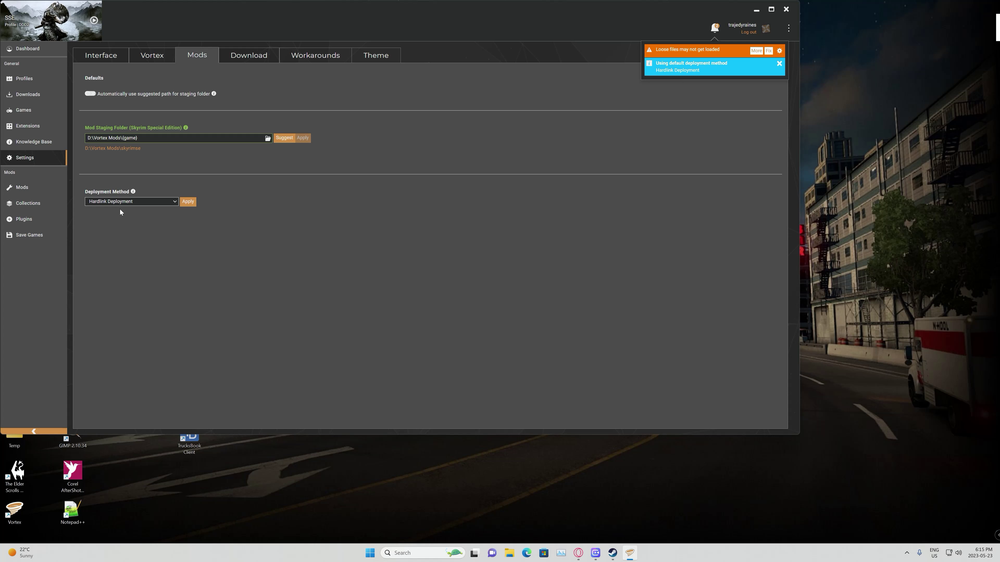
pyautogui.click(192, 202)
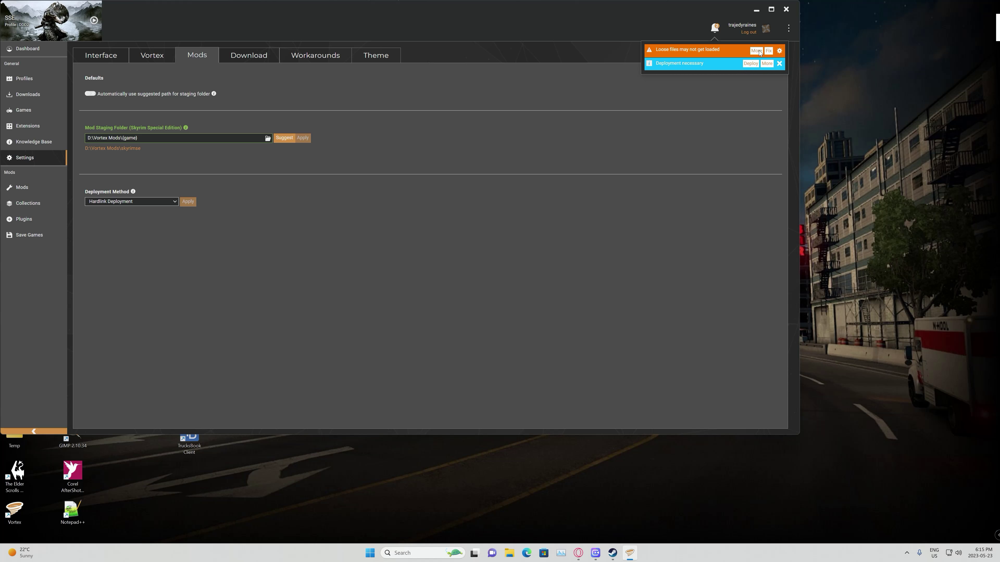
pyautogui.click(769, 52)
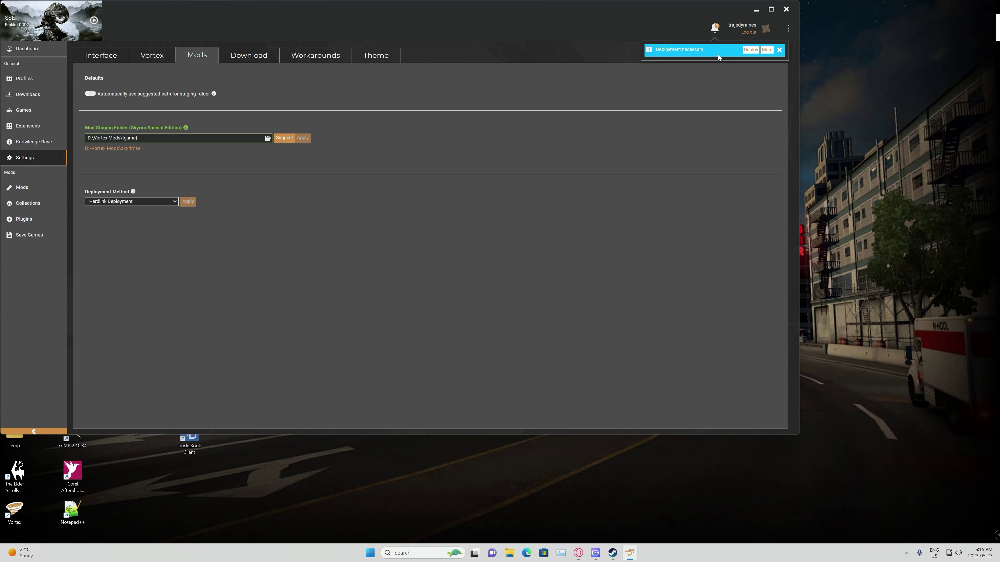
pyautogui.click(747, 51)
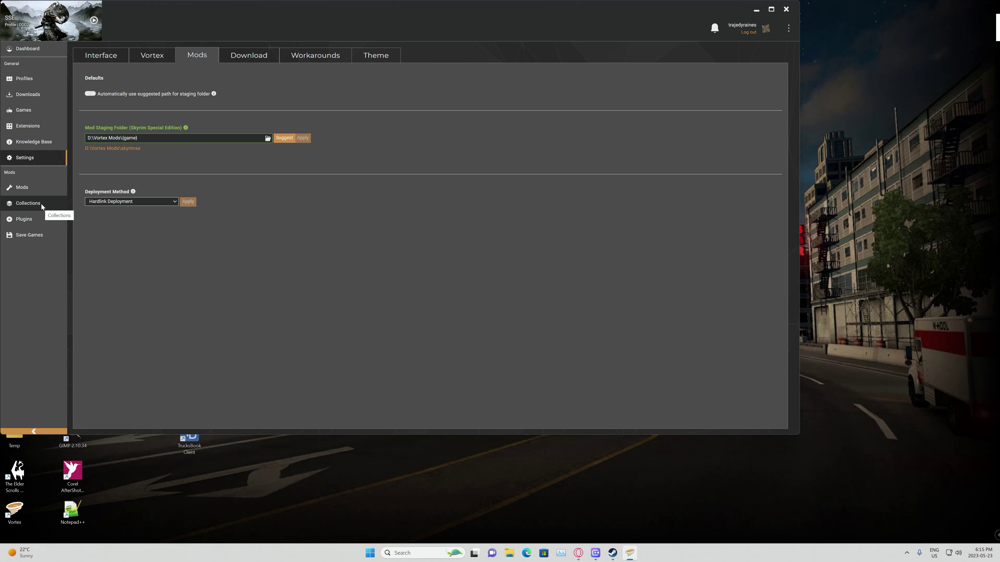
# - Review the Downloads list and the Vortex, Interface, Mods and Download settings, then return to Dashboard
pyautogui.click(42, 92)
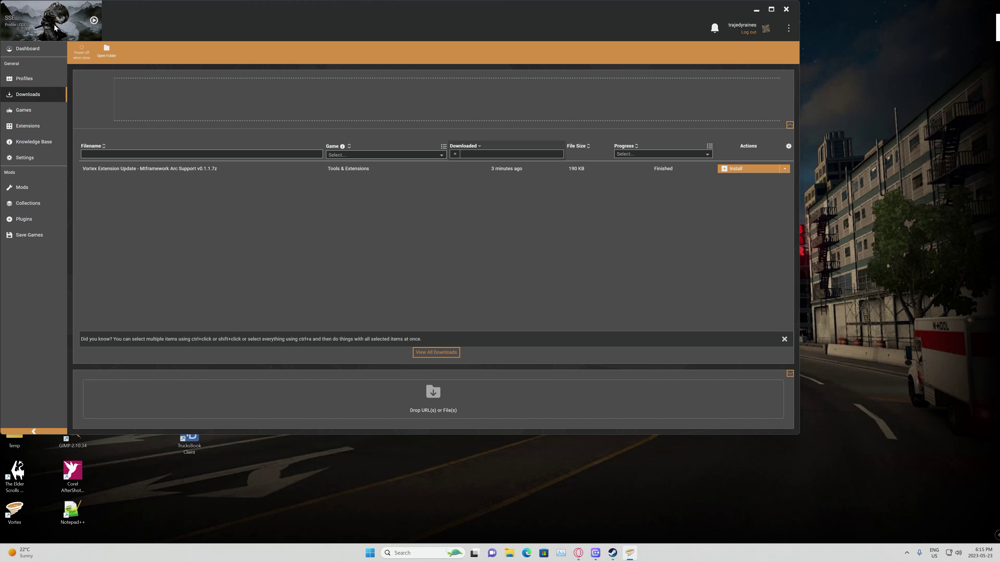
pyautogui.click(39, 162)
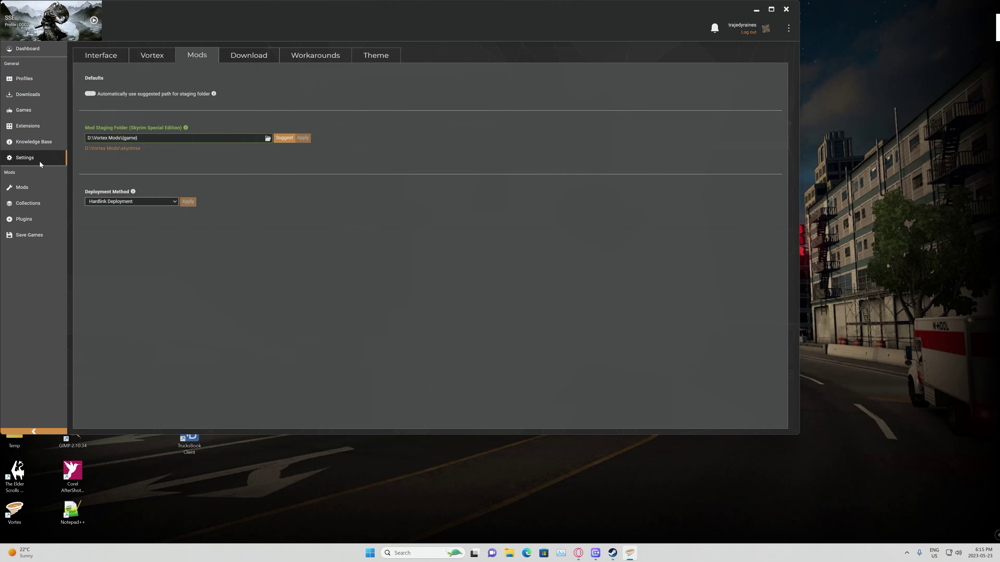
pyautogui.click(151, 62)
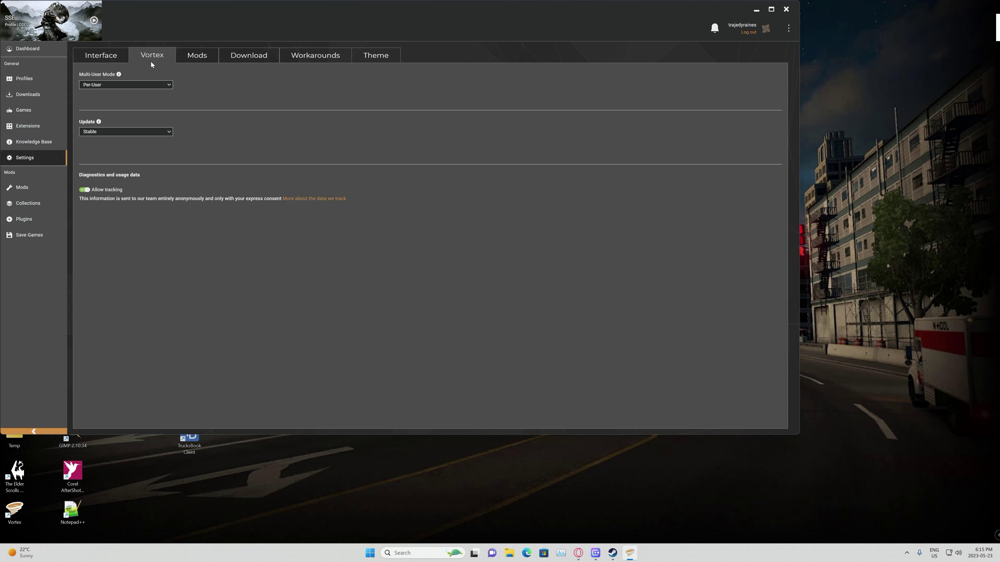
pyautogui.click(120, 62)
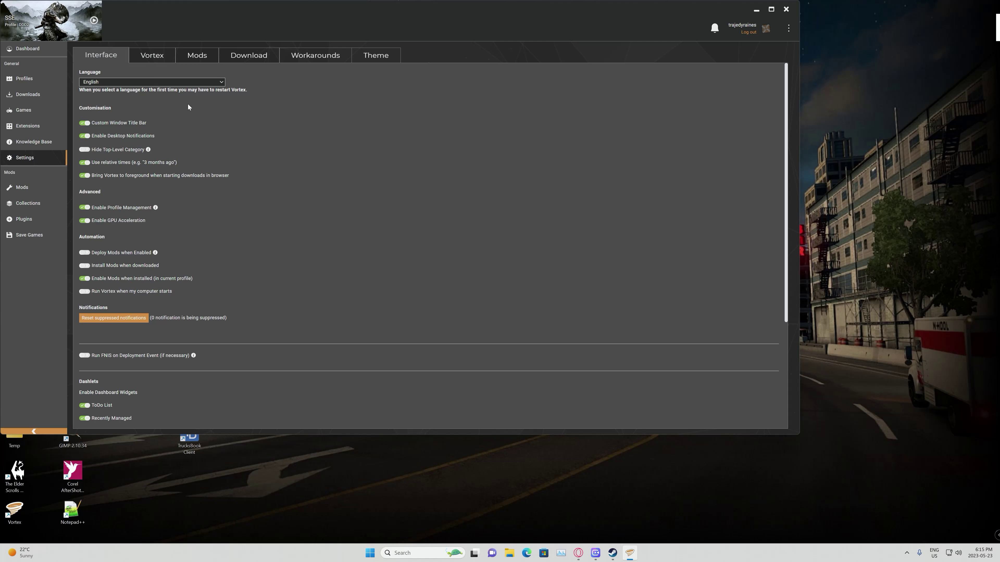
pyautogui.click(197, 59)
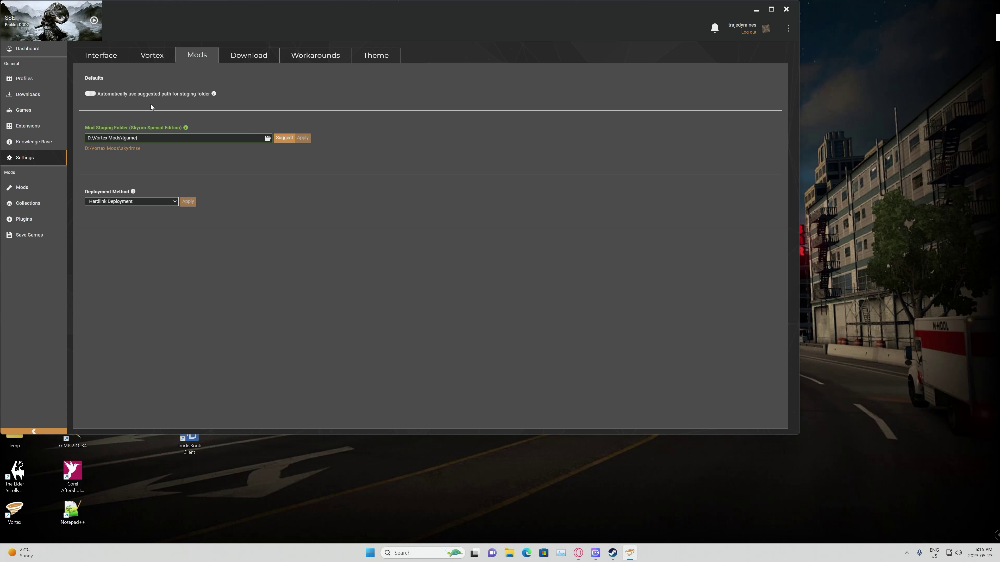
pyautogui.click(257, 57)
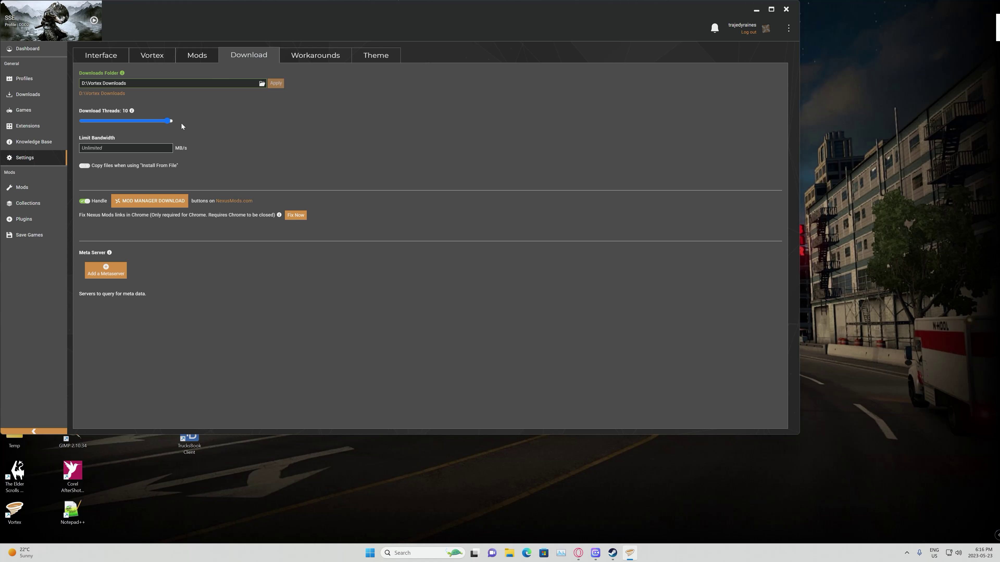
pyautogui.click(39, 51)
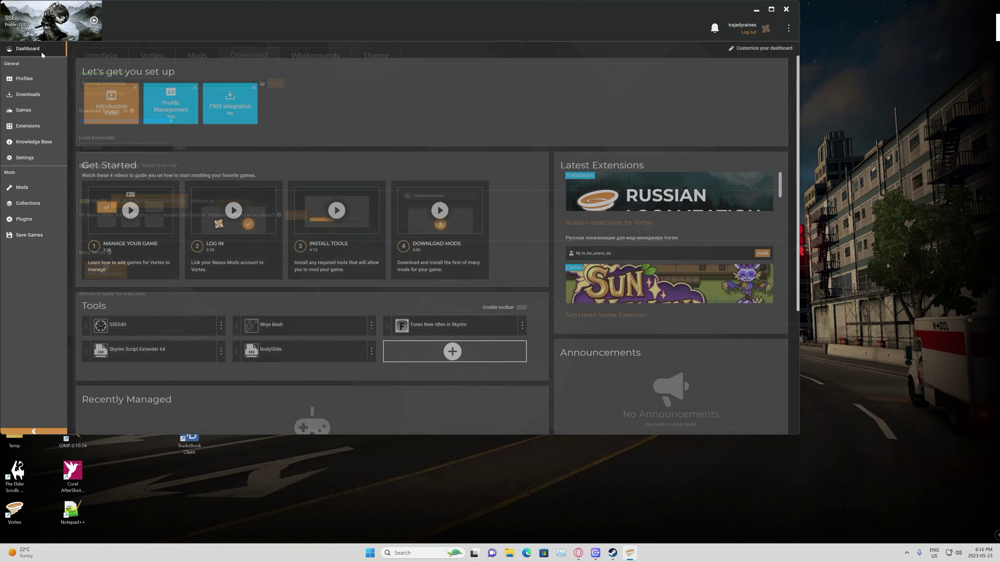
# - On the DDD2 collection page, highlight the Pre-Installation line 'Make sure that Auto Sort is disabled'
pyautogui.click(578, 553)
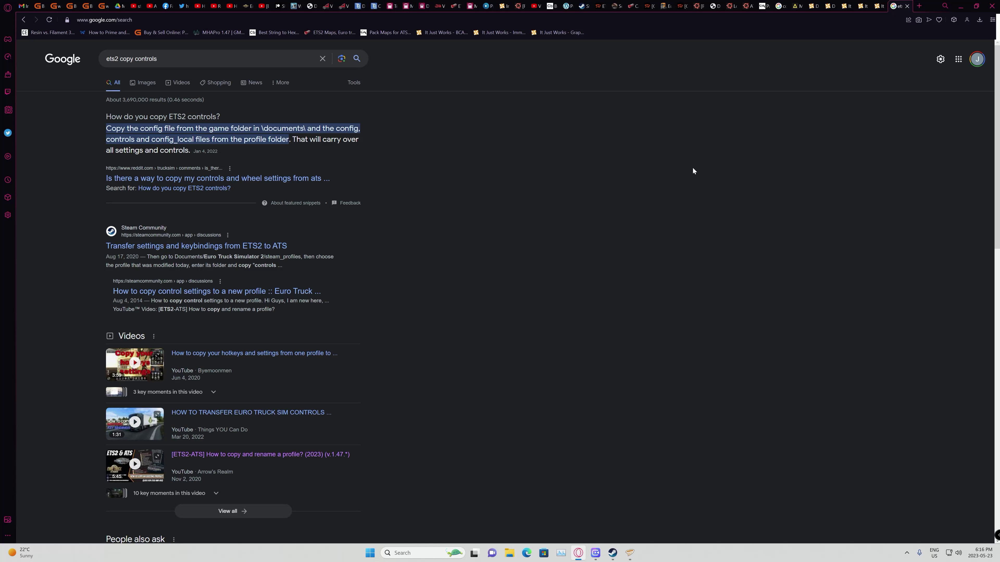
pyautogui.click(807, 9)
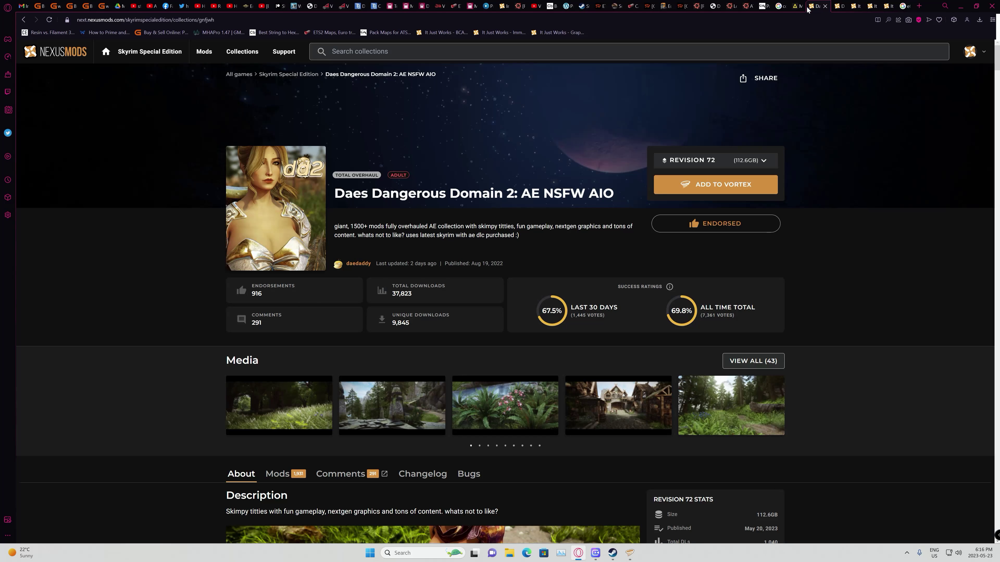
pyautogui.scroll(-5, 668, 190)
pyautogui.scroll(-20, 667, 189)
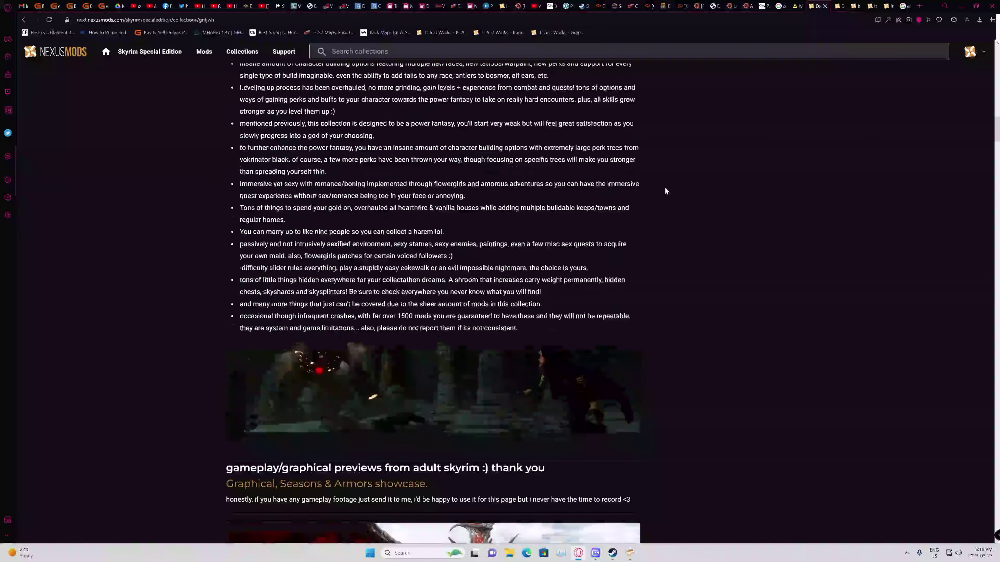
pyautogui.scroll(-20, 666, 188)
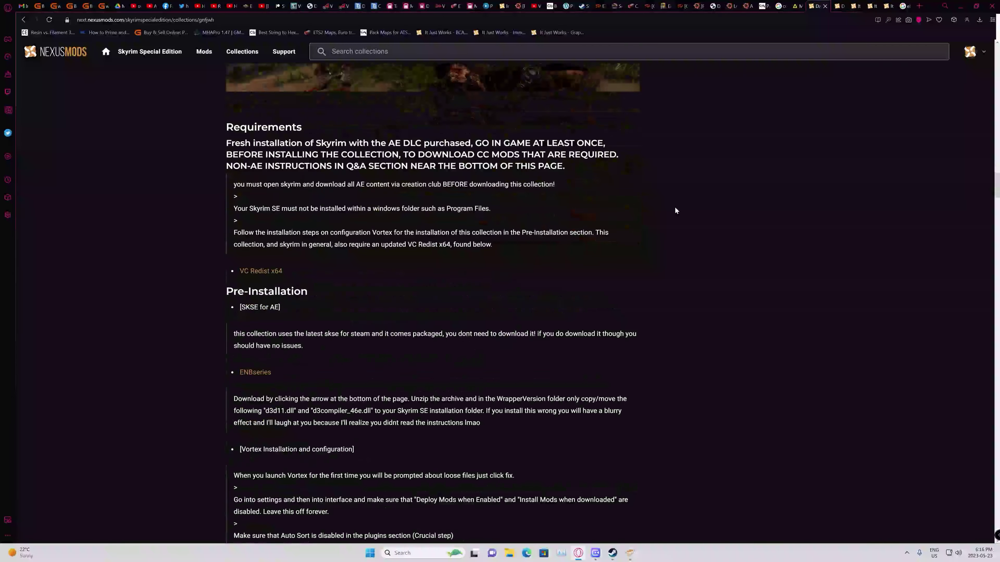
pyautogui.scroll(-3, 675, 209)
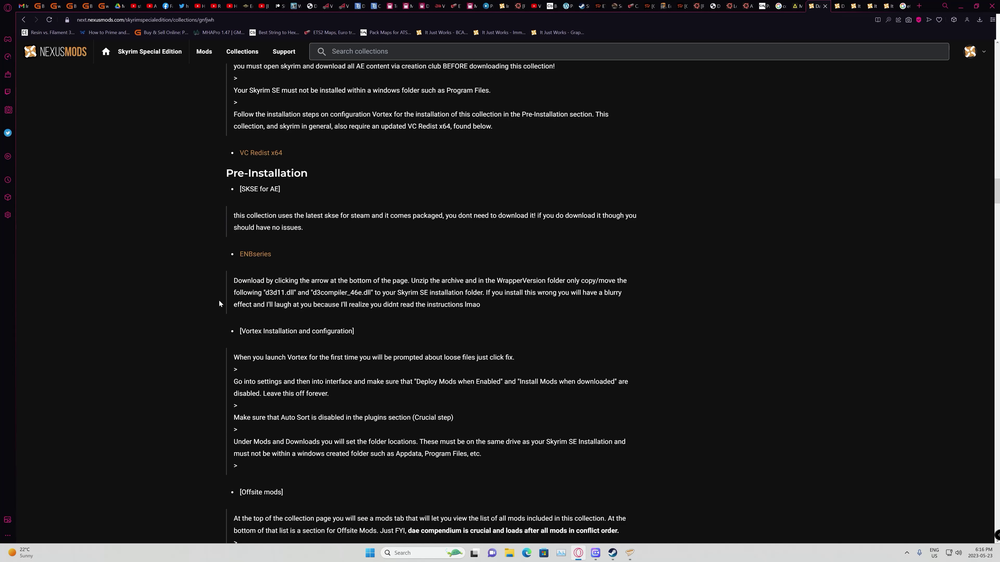
pyautogui.scroll(-2, 406, 334)
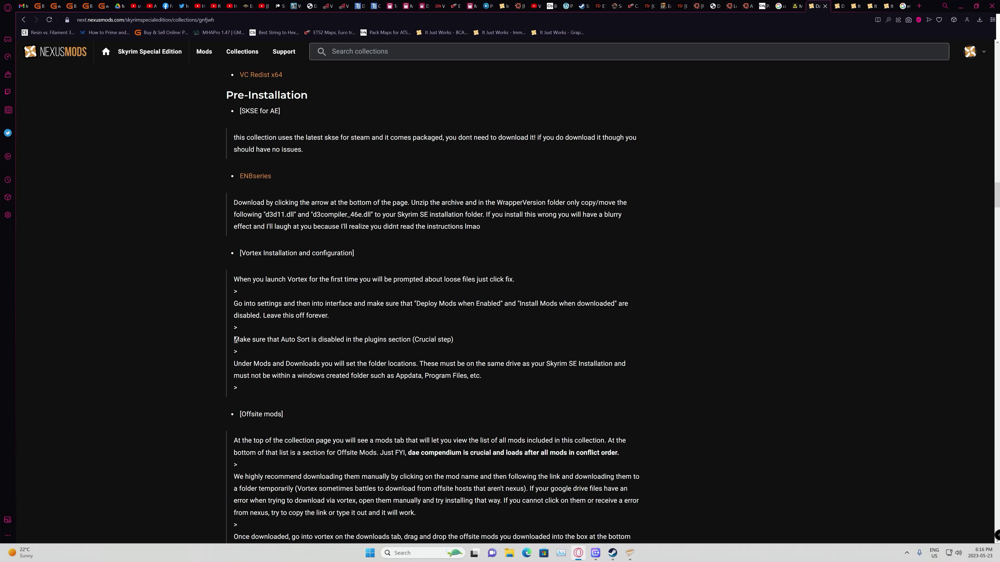
pyautogui.moveTo(235, 340); pyautogui.dragTo(460, 341)
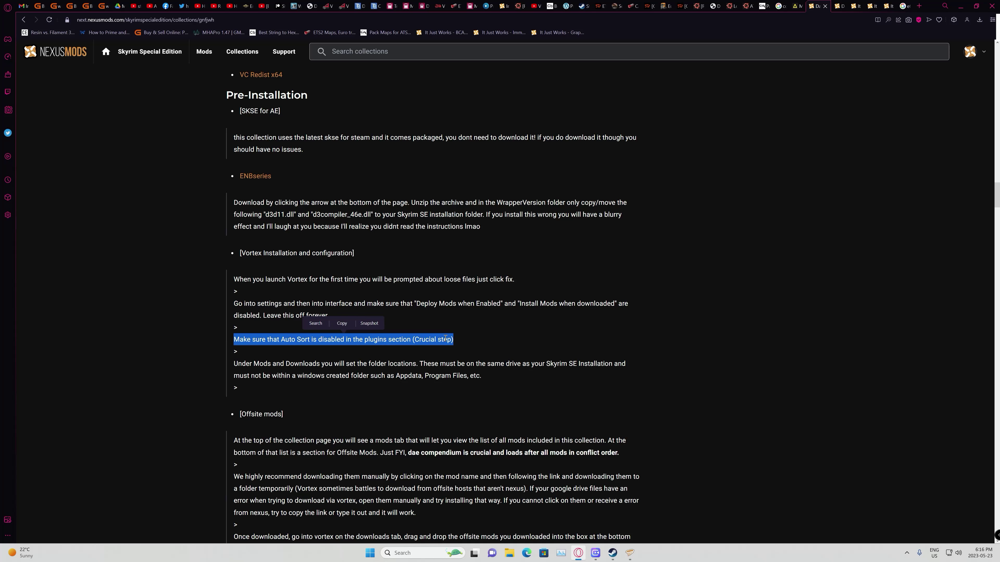
pyautogui.click(465, 334)
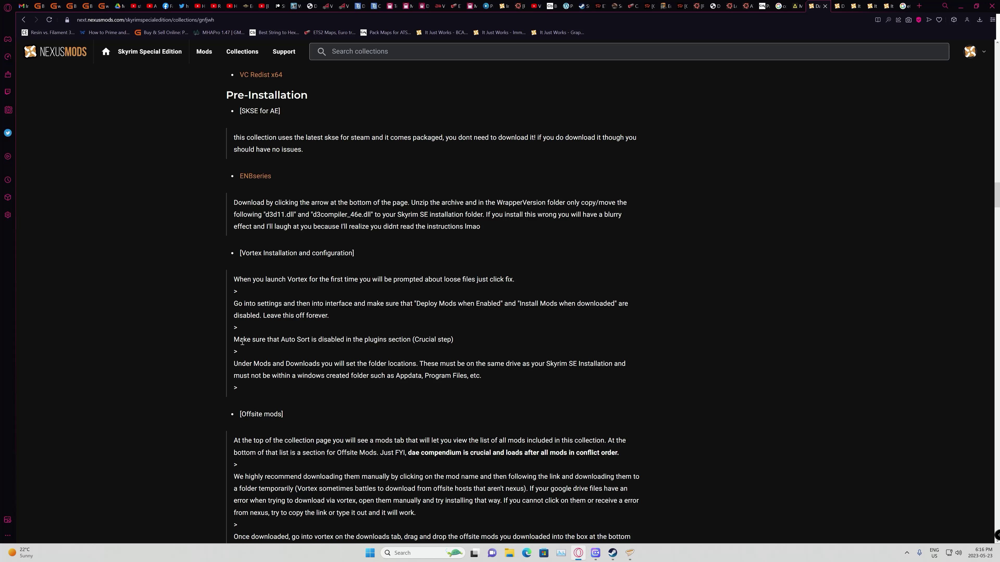
pyautogui.moveTo(234, 341); pyautogui.dragTo(466, 344)
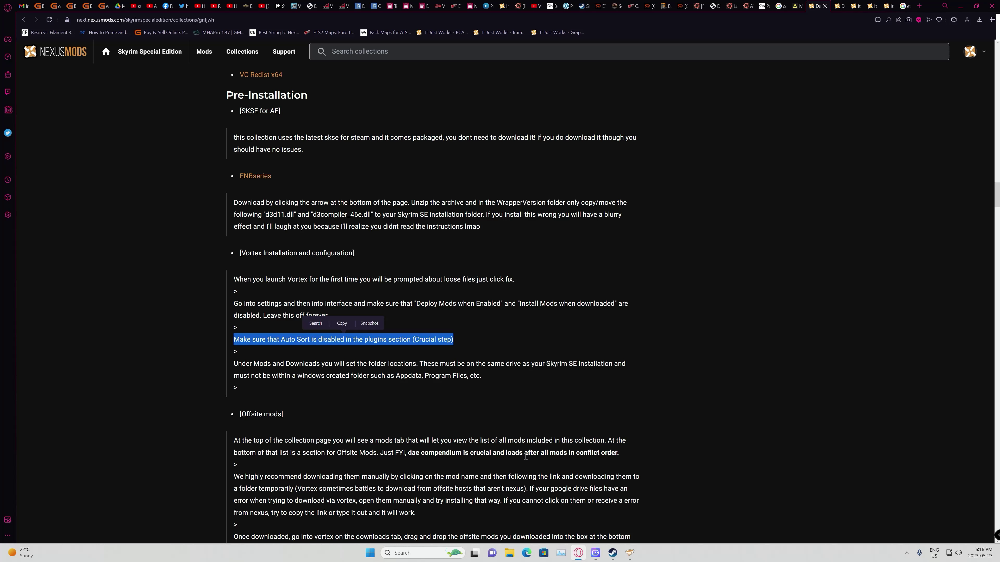
# - Disable Autosort on Vortex's Plugins page
pyautogui.click(630, 553)
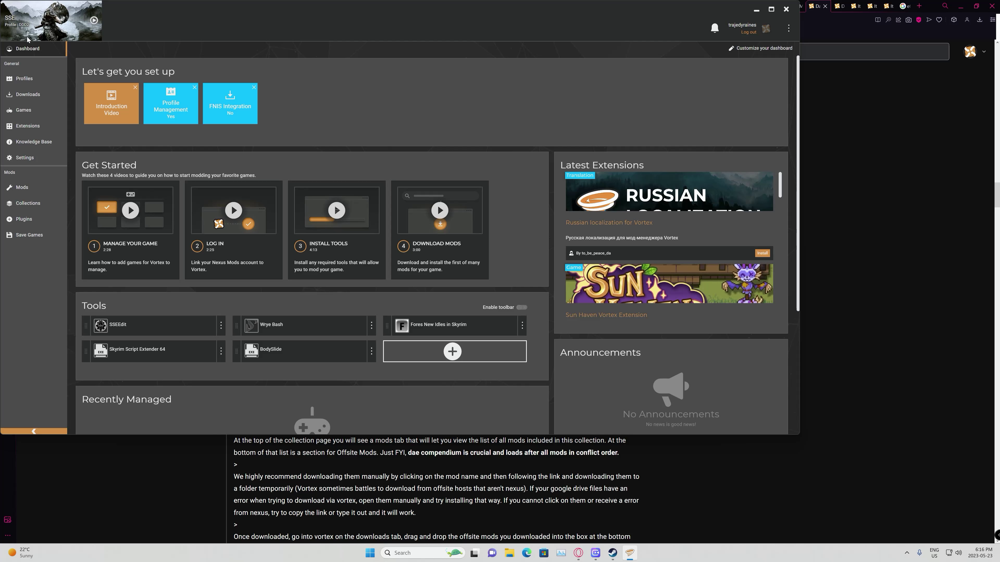
pyautogui.click(39, 219)
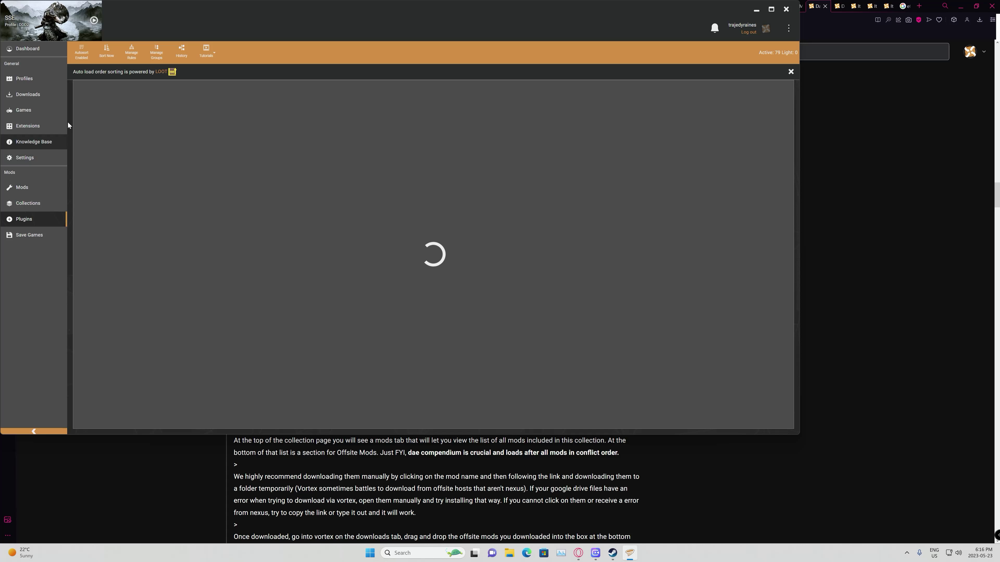
pyautogui.click(81, 56)
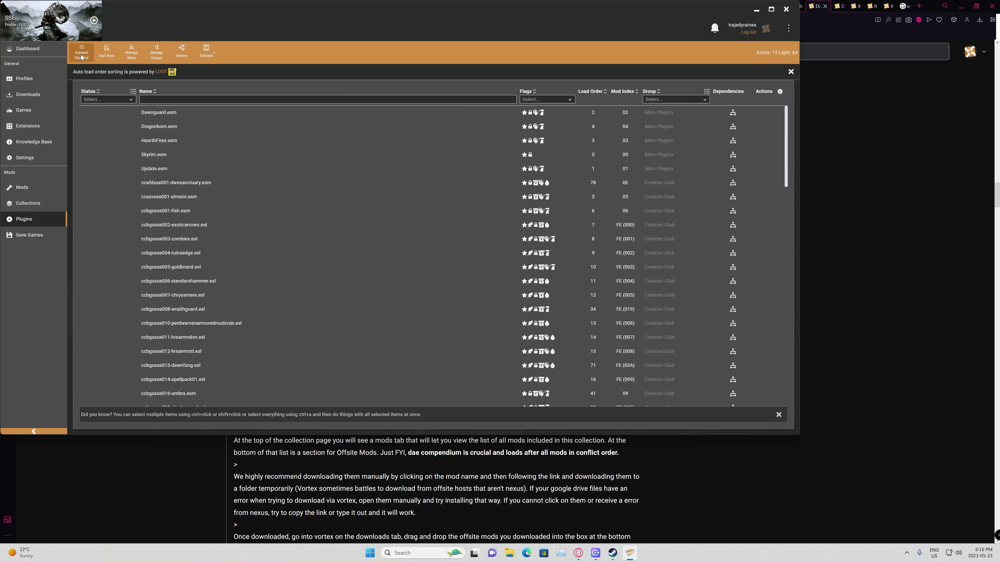
# - Minimize Vortex, clear the text selection and scroll to the Offsite mods instructions
pyautogui.click(756, 12)
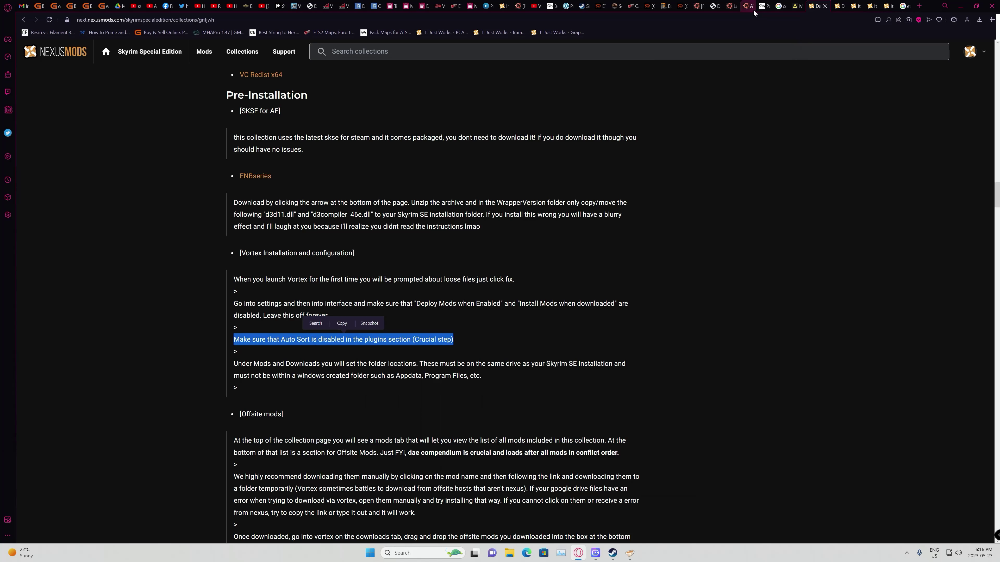
pyautogui.click(522, 416)
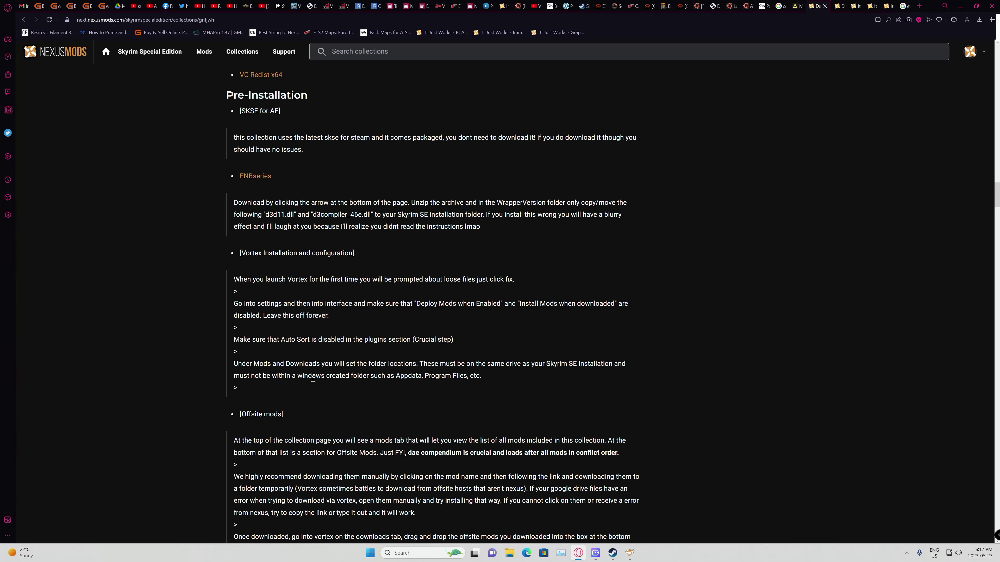
pyautogui.scroll(-4, 610, 384)
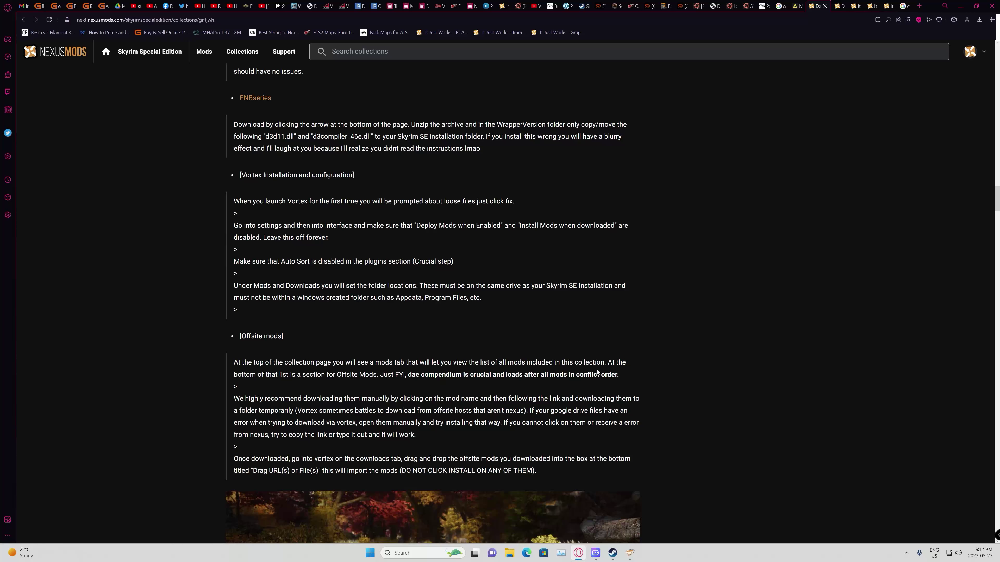
pyautogui.scroll(-1, 361, 311)
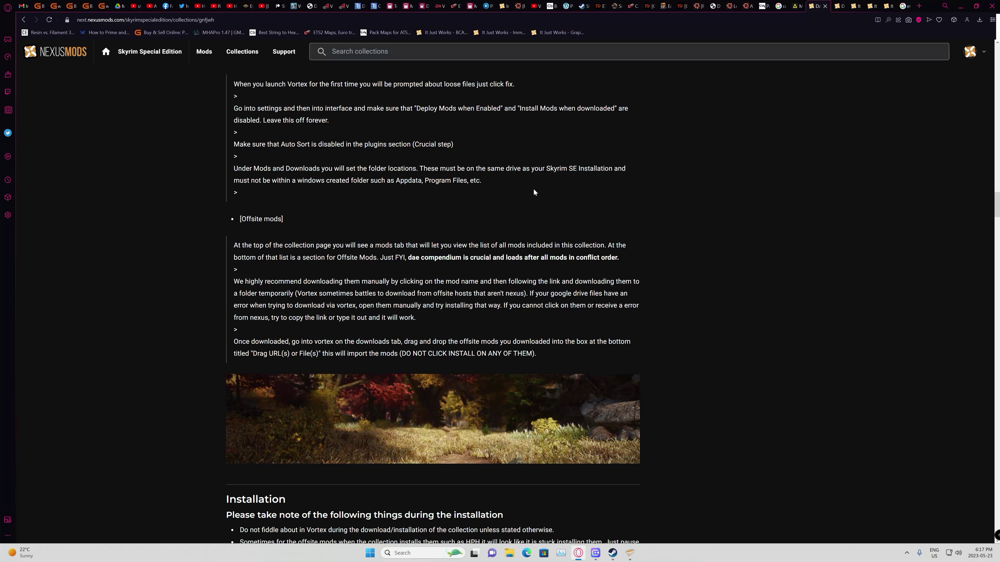
# - Show the DDD2 collection's Mods list with its four Off-site Assets
pyautogui.click(838, 6)
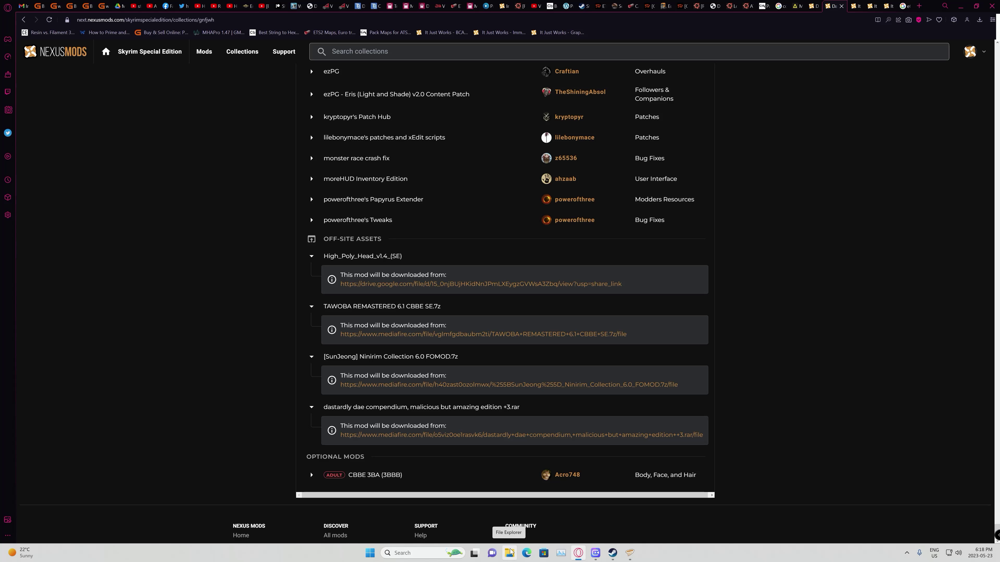
# - Open the Production (F:) > Transfers > DDD2 Off-site Files folder in File Explorer
pyautogui.click(629, 554)
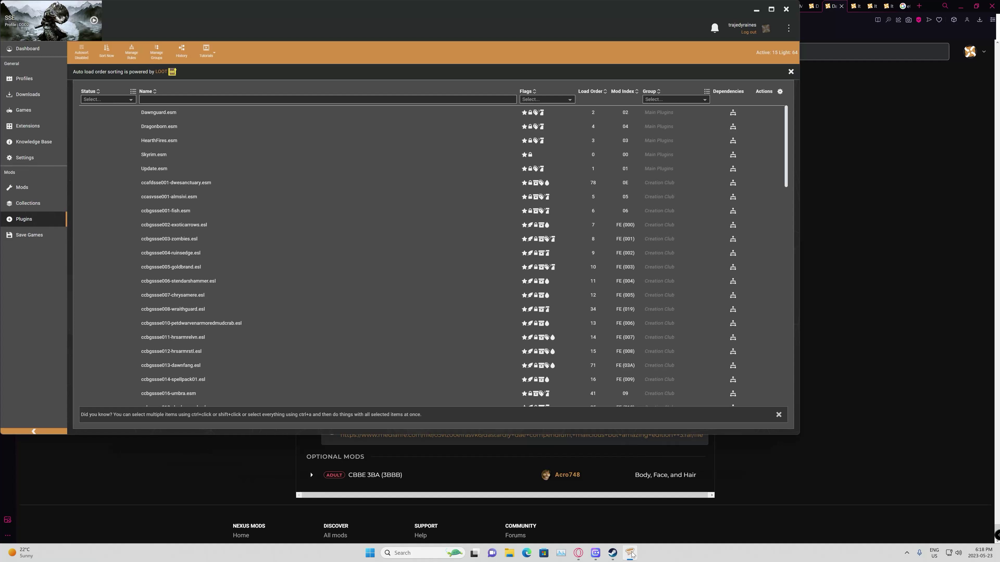
pyautogui.click(510, 551)
pyautogui.scroll(-2, 276, 384)
pyautogui.scroll(-1, 280, 386)
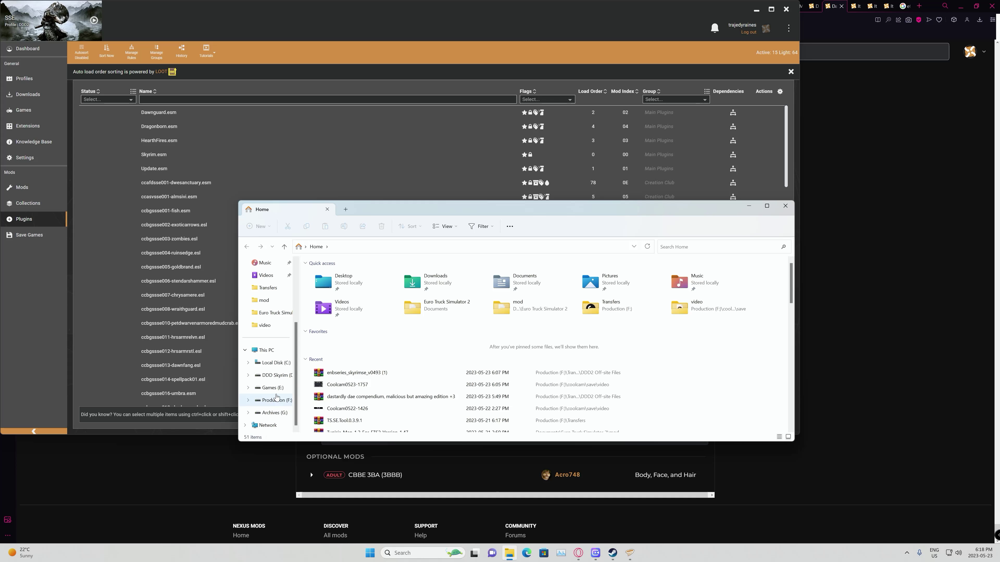
pyautogui.click(273, 401)
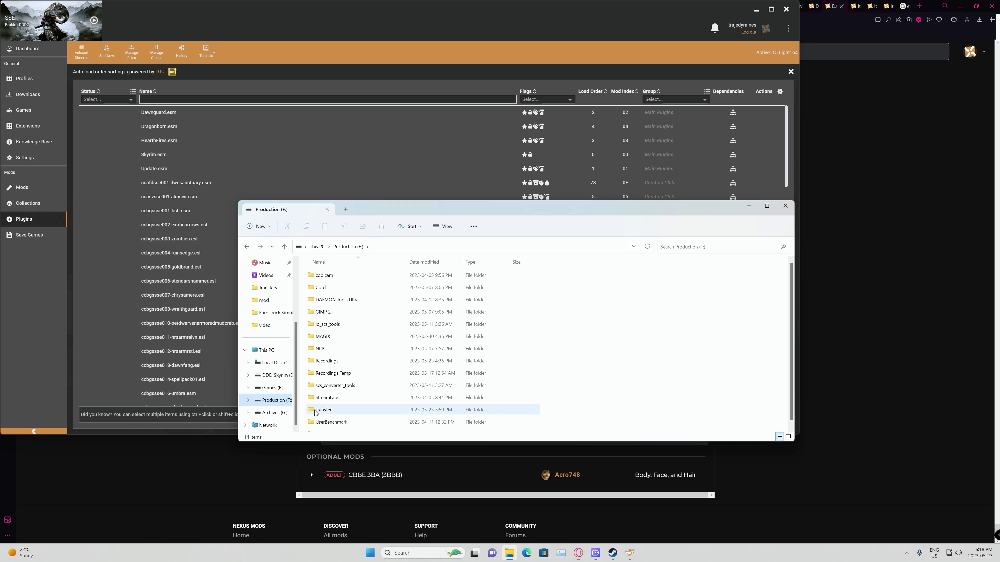
pyautogui.doubleClick(315, 410)
pyautogui.scroll(-3, 403, 308)
pyautogui.scroll(-15, 403, 308)
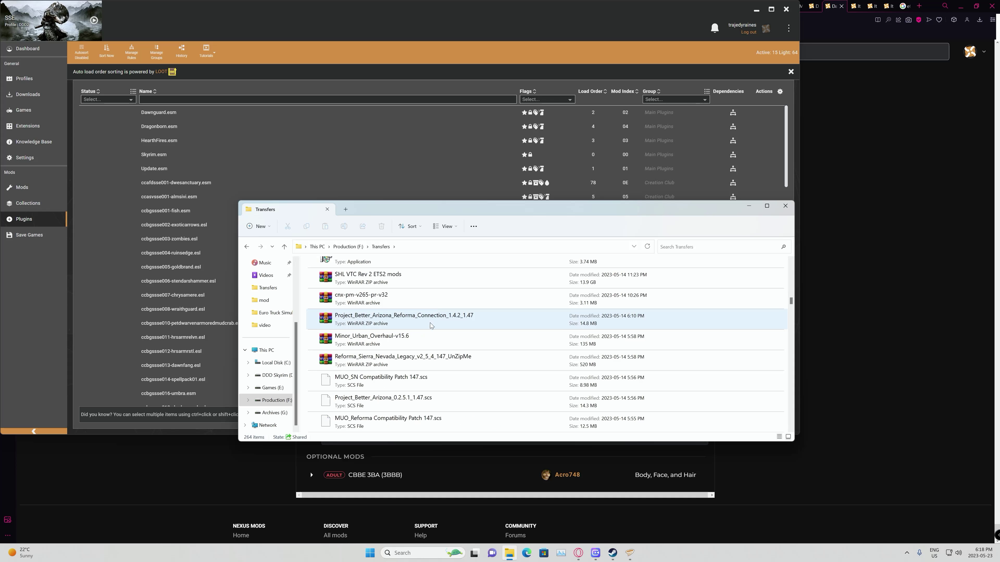
pyautogui.scroll(-10, 465, 325)
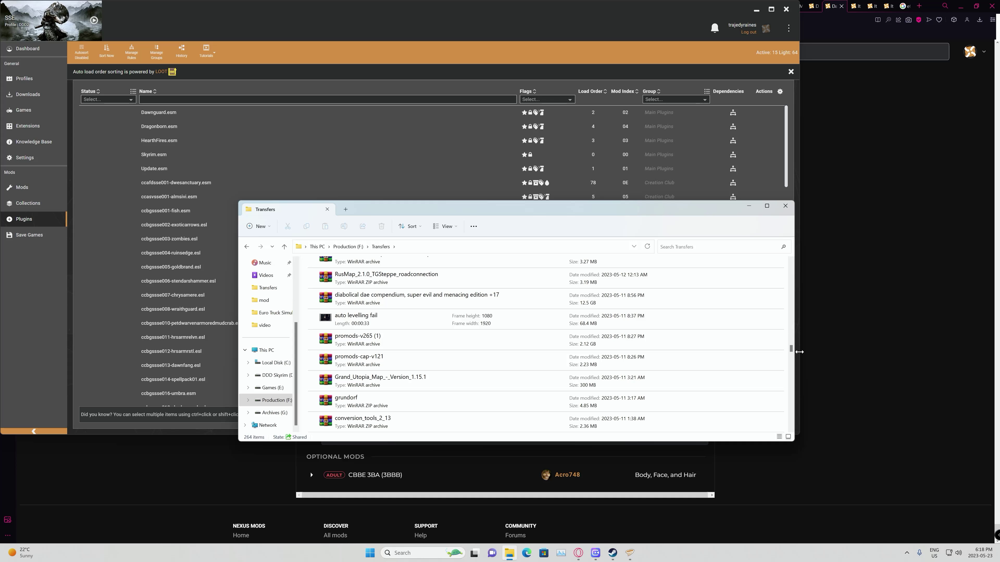
pyautogui.moveTo(792, 350); pyautogui.dragTo(792, 367)
pyautogui.scroll(-15, 441, 373)
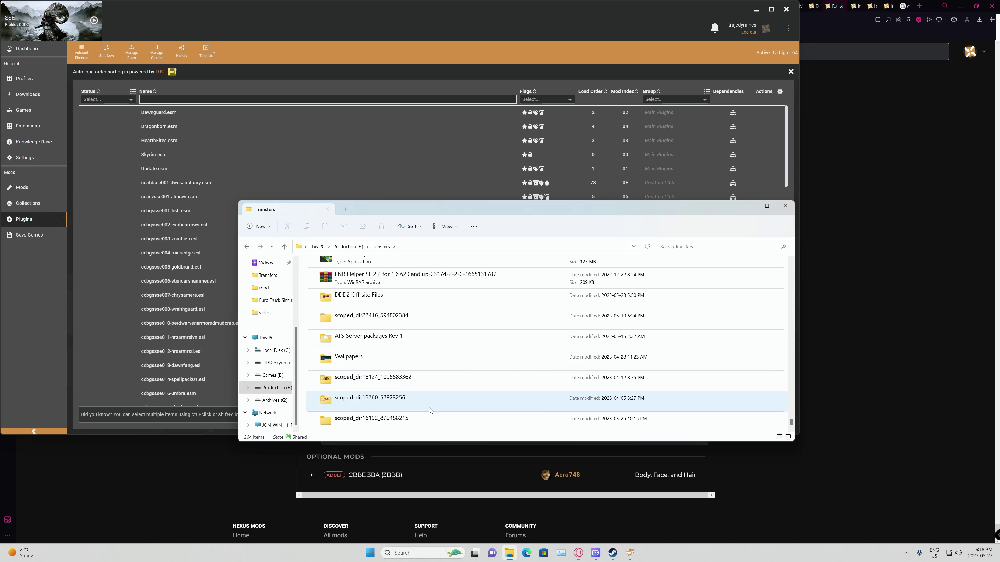
pyautogui.doubleClick(382, 307)
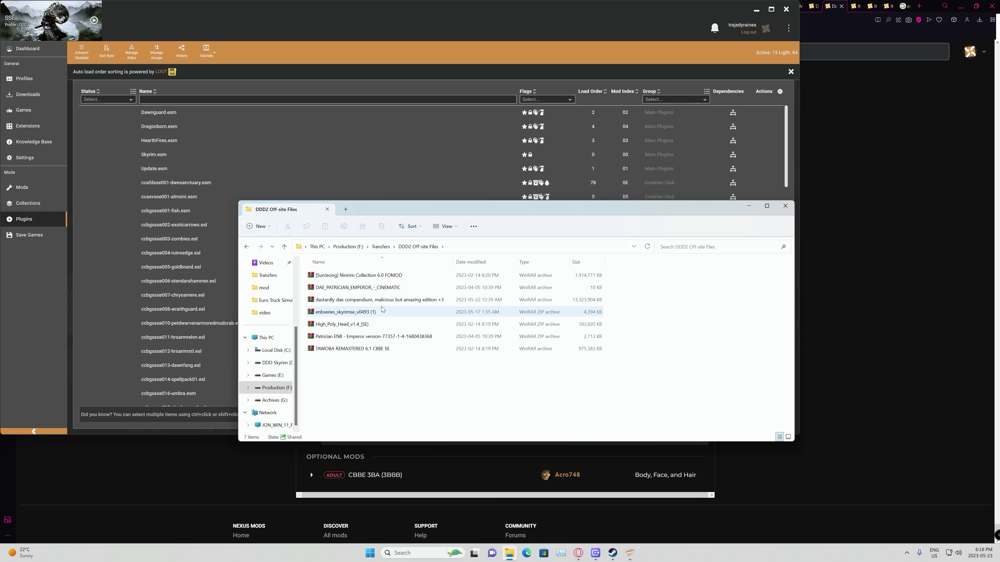
# - Select High_Poly_Head_v1.4_(SE), TAWOBA REMASTERED, dastardly dae compendium and Ninirim Collection archives
pyautogui.click(331, 325)
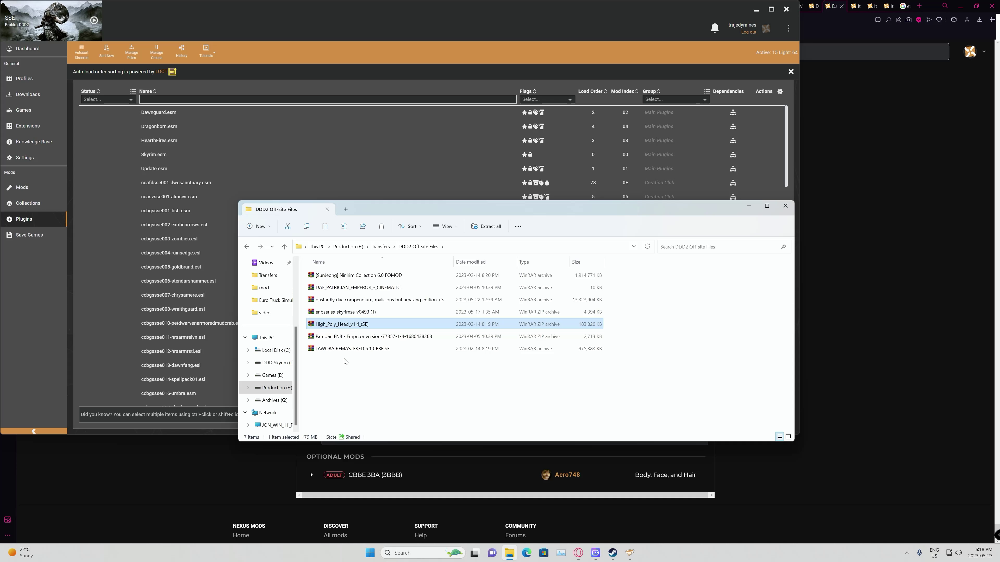
pyautogui.keyDown('ctrl'); pyautogui.click(345, 349); pyautogui.keyUp('ctrl')
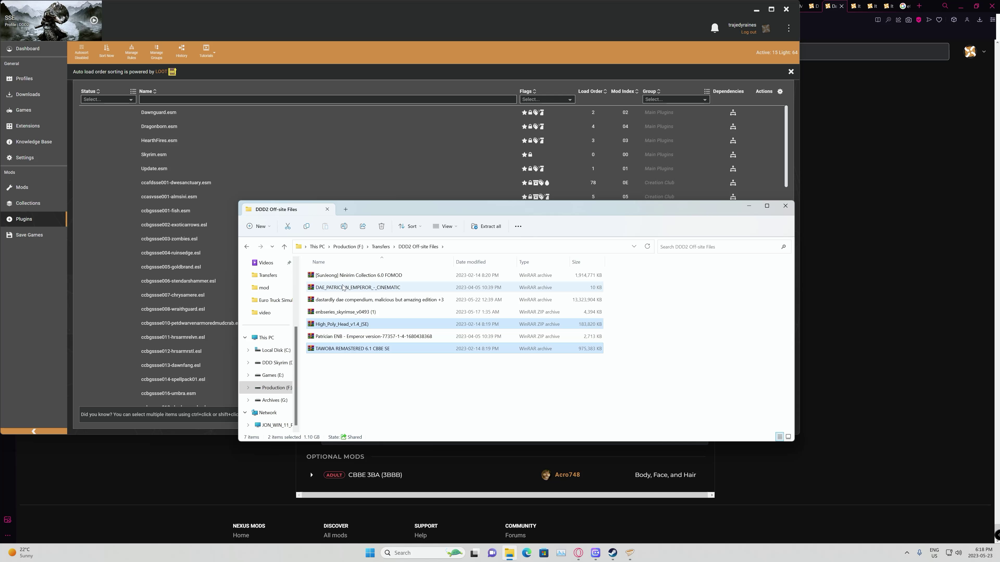
pyautogui.keyDown('ctrl'); pyautogui.click(340, 301); pyautogui.keyUp('ctrl')
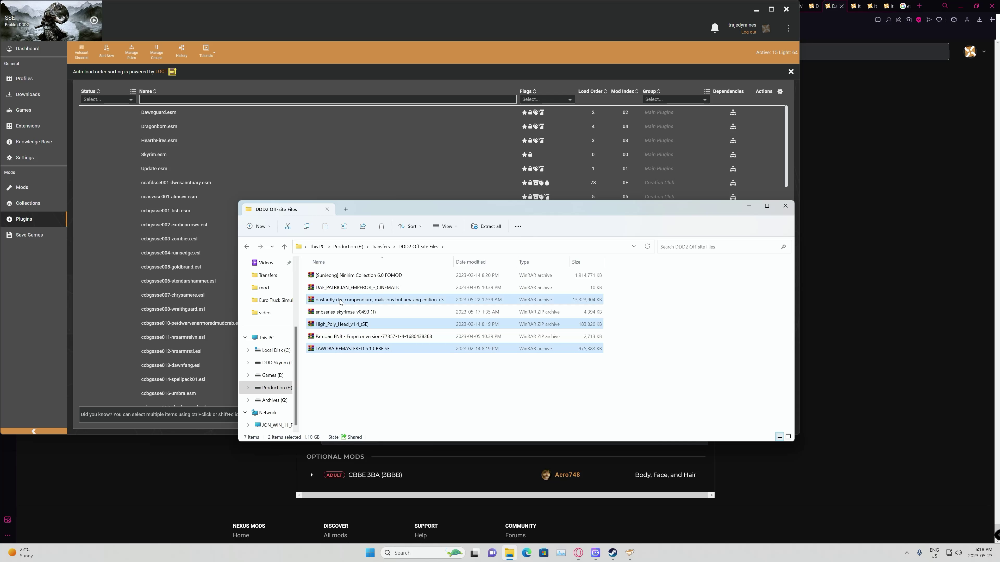
pyautogui.keyDown('ctrl'); pyautogui.click(362, 278); pyautogui.keyUp('ctrl')
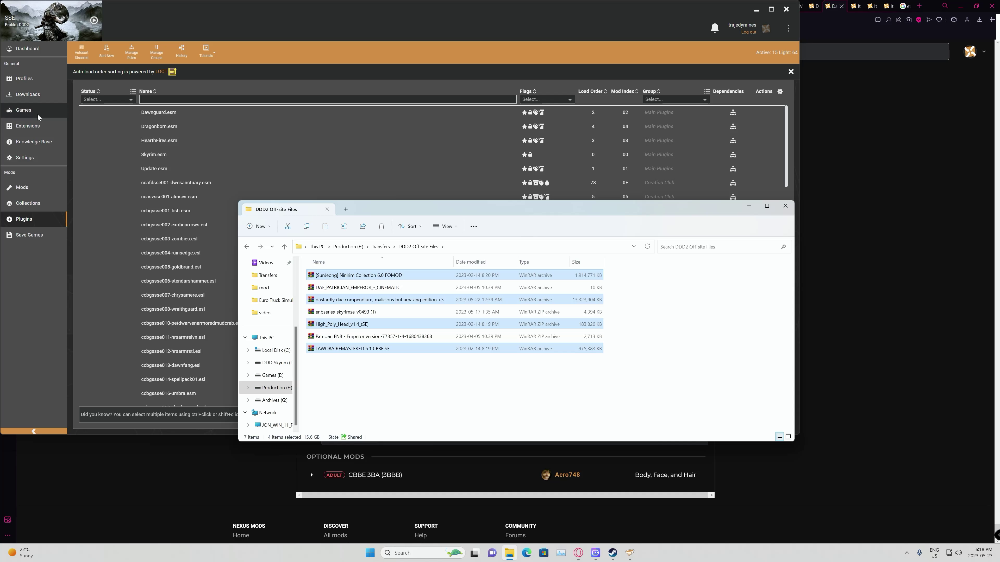
# - Drag the four selected off-site archives from Explorer onto Vortex's Downloads drop box
pyautogui.click(40, 95)
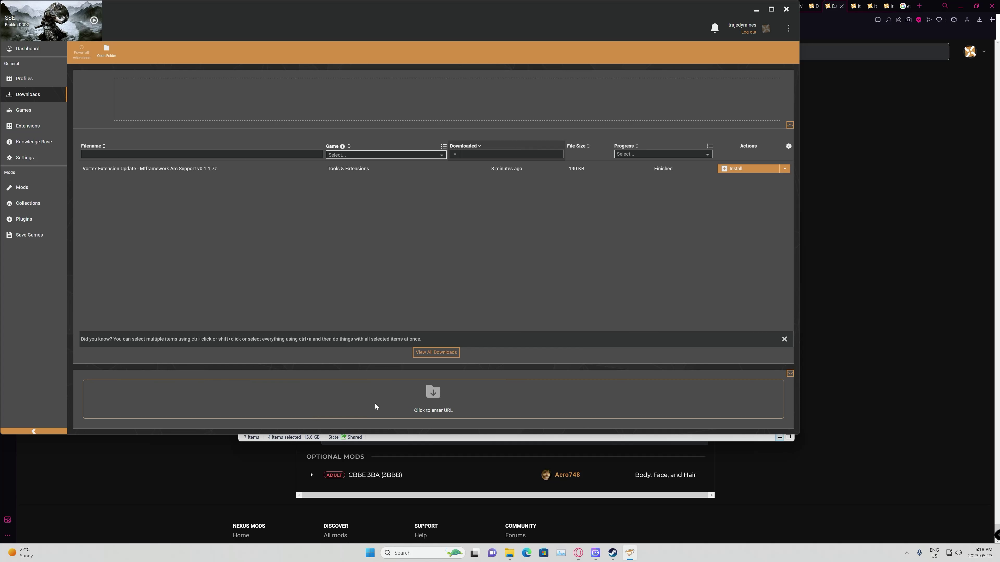
pyautogui.click(510, 553)
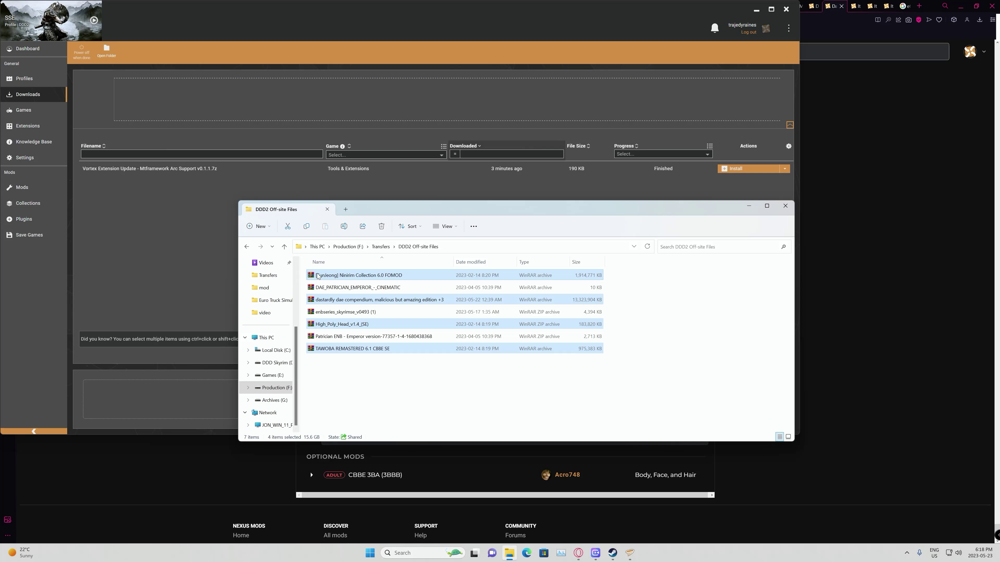
pyautogui.moveTo(311, 277); pyautogui.dragTo(179, 394)
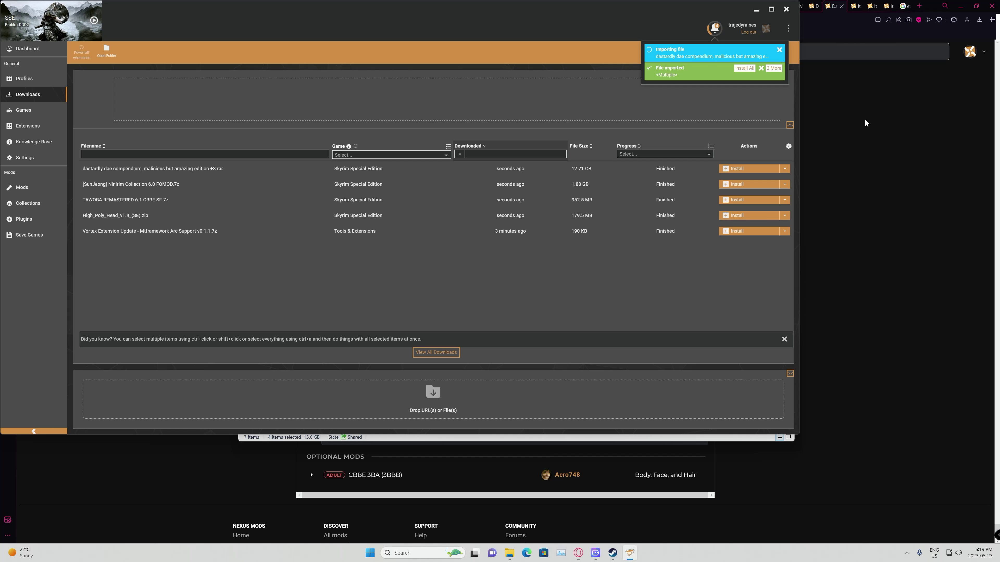
# - Read through the collection's installation instructions in the browser, then return to Vortex's Downloads list
pyautogui.click(825, 36)
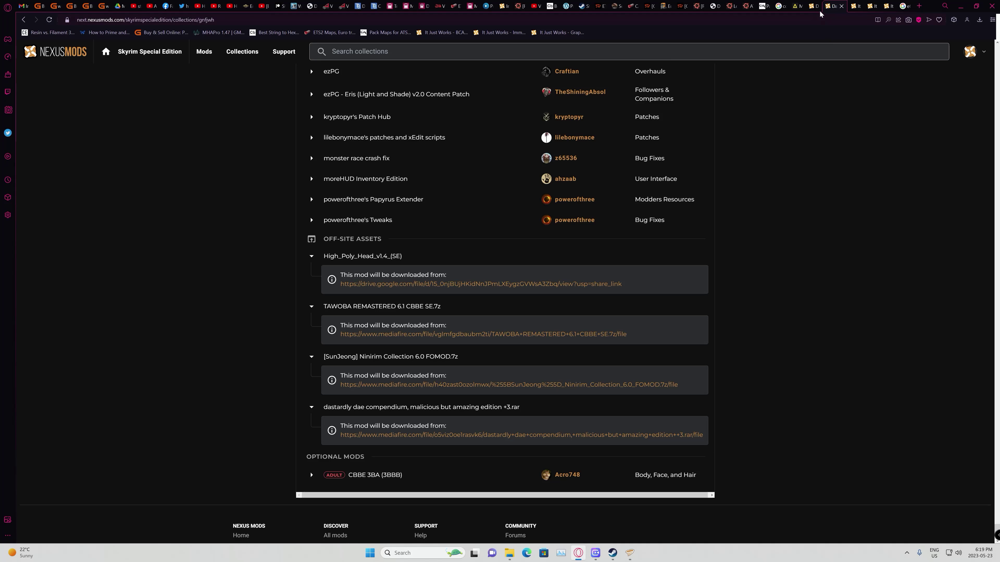
pyautogui.click(810, 5)
pyautogui.scroll(-20, 520, 258)
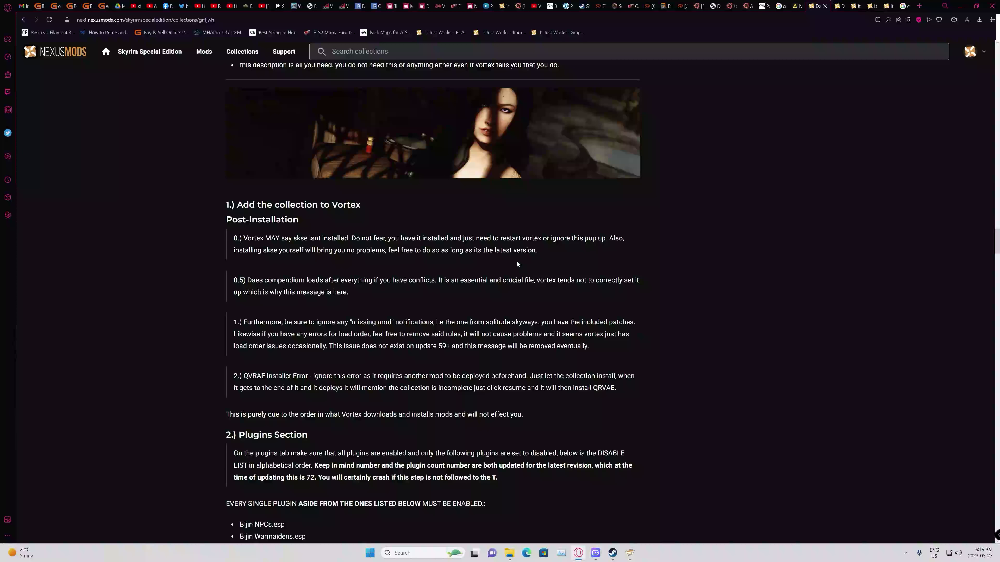
pyautogui.scroll(15, 518, 260)
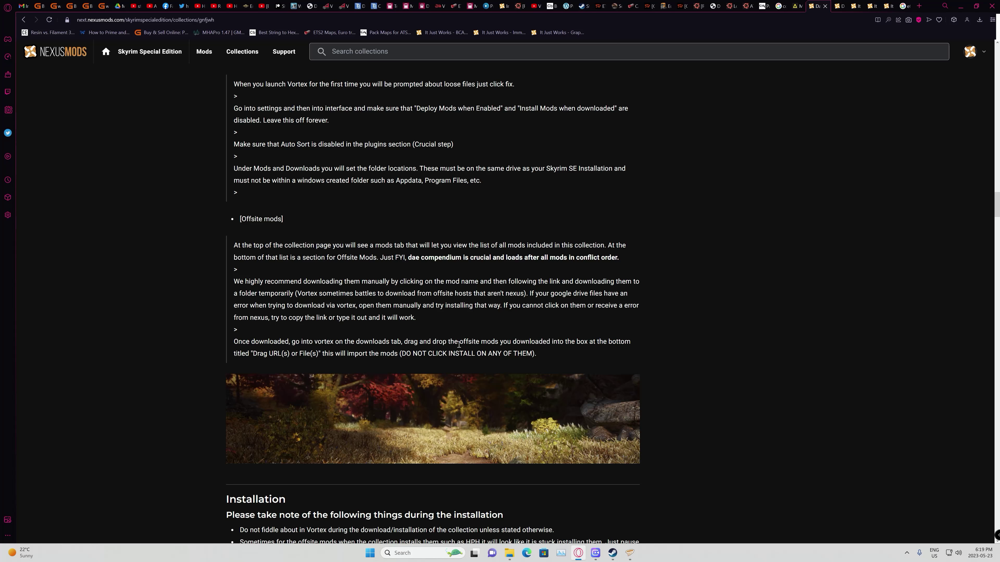
pyautogui.scroll(-5, 464, 345)
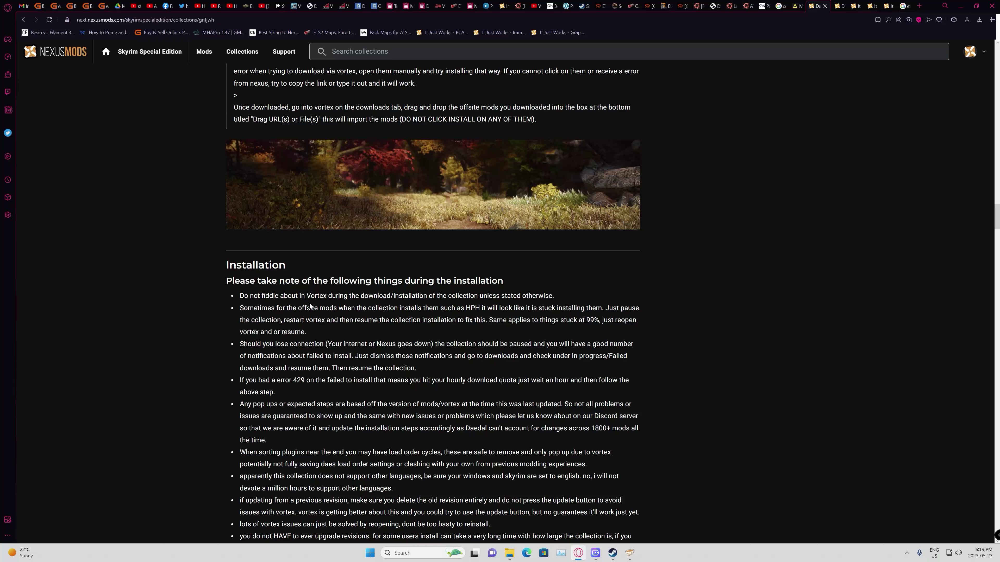
pyautogui.scroll(-3, 331, 308)
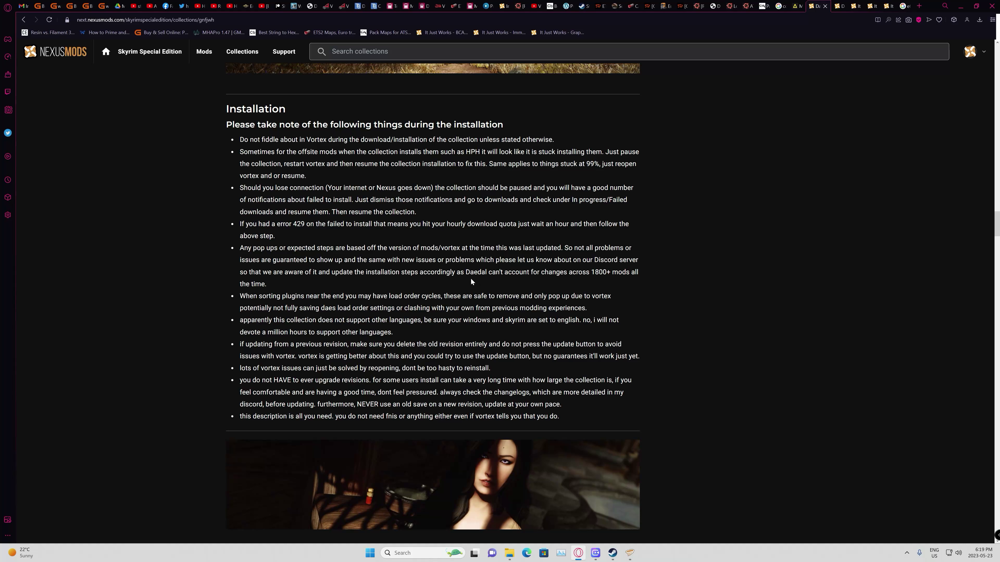
pyautogui.scroll(-5, 472, 280)
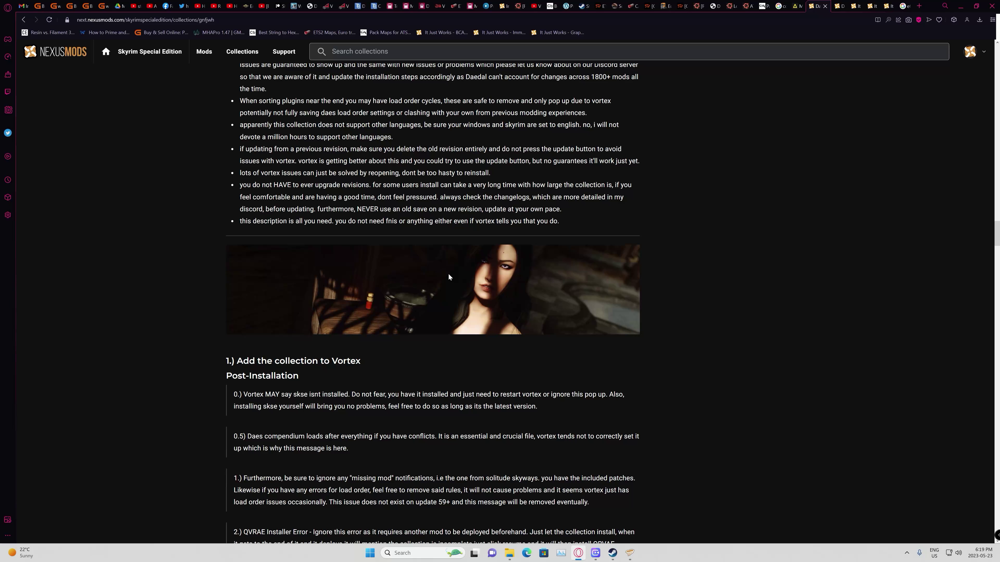
pyautogui.scroll(-3, 440, 271)
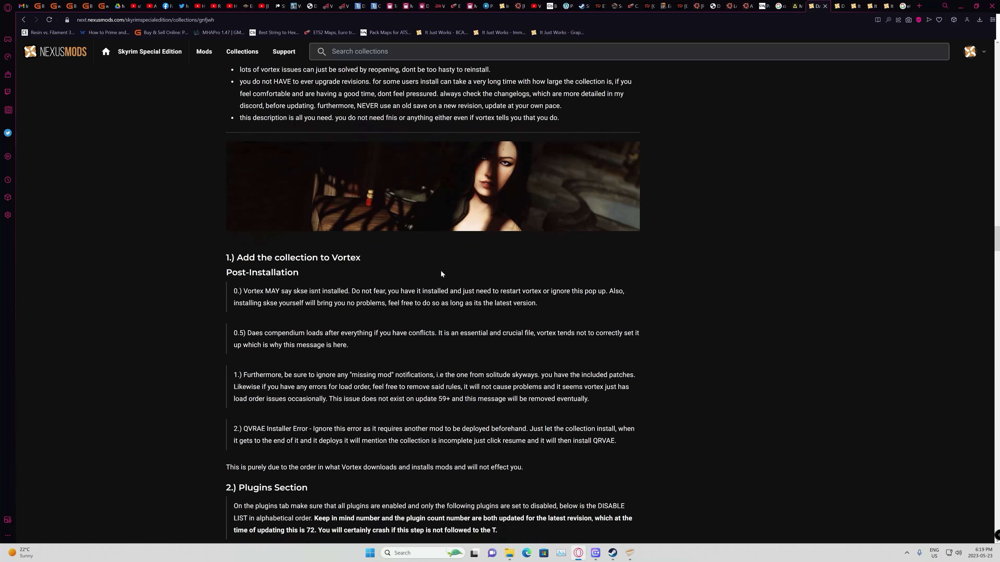
pyautogui.scroll(1, 441, 271)
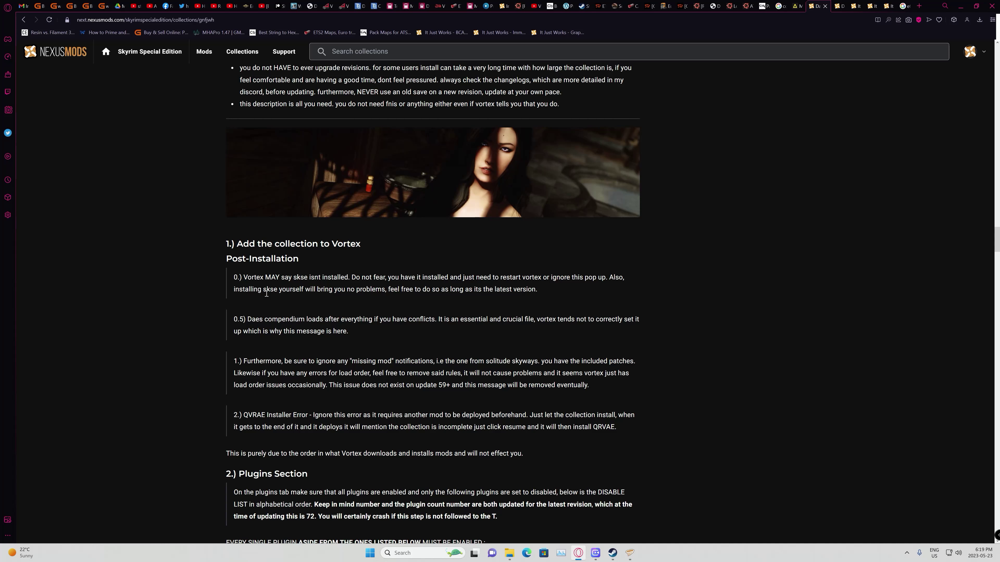
pyautogui.scroll(9, 474, 301)
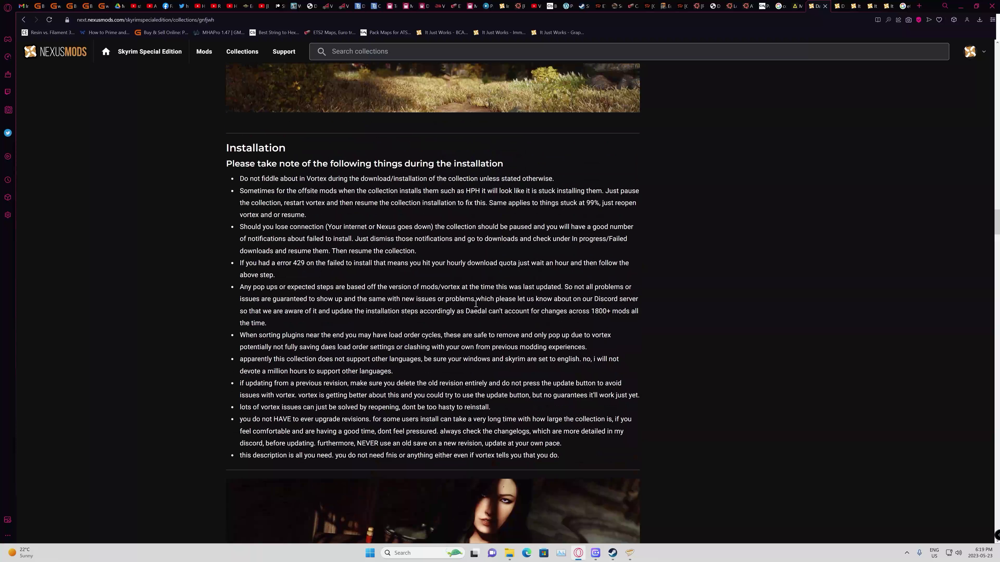
pyautogui.scroll(-2, 475, 304)
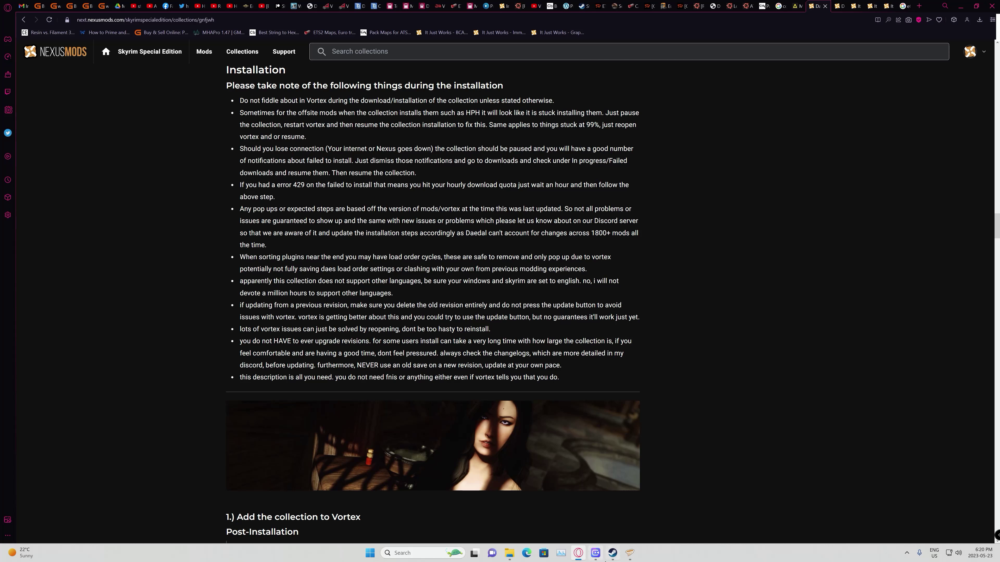
pyautogui.click(630, 553)
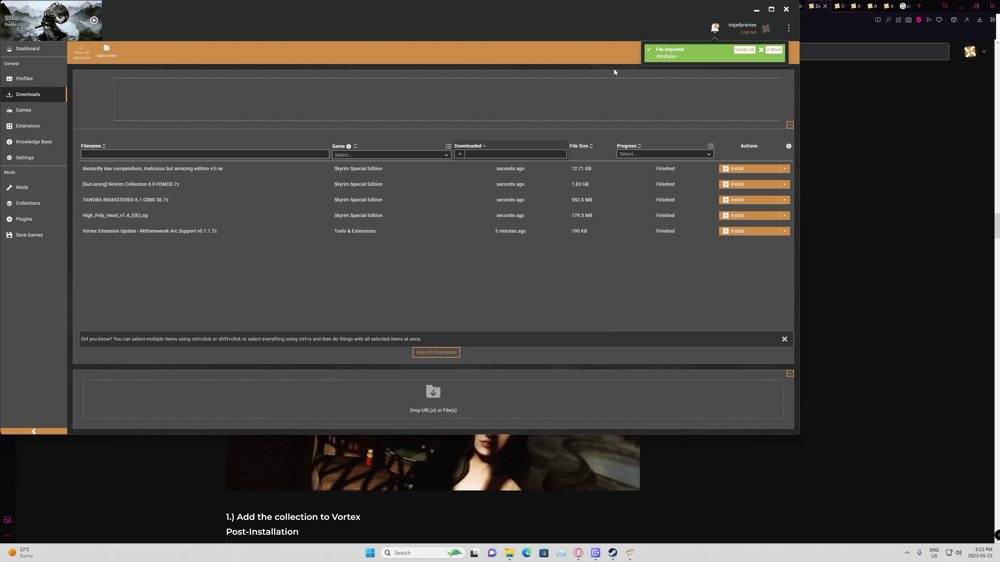
# - Add the Daes Dangerous Domain 2: AE NSFW AIO collection, revision 72, to Vortex
pyautogui.click(856, 119)
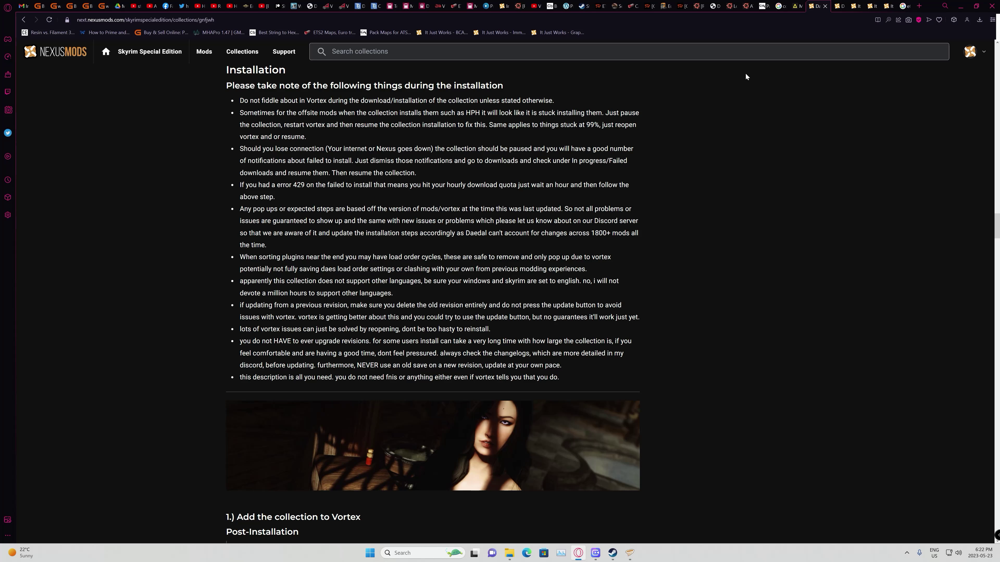
pyautogui.press('Home')
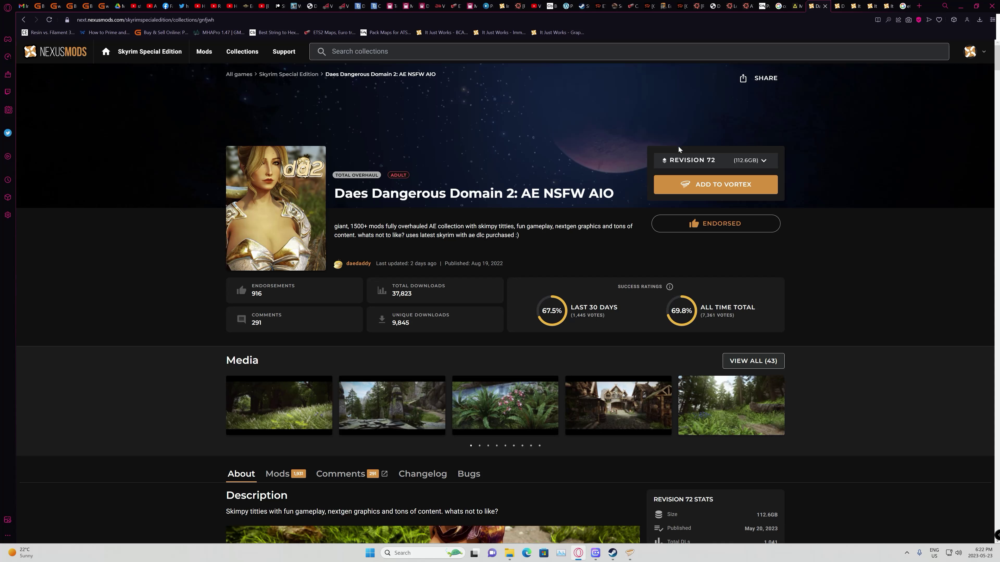
pyautogui.click(717, 185)
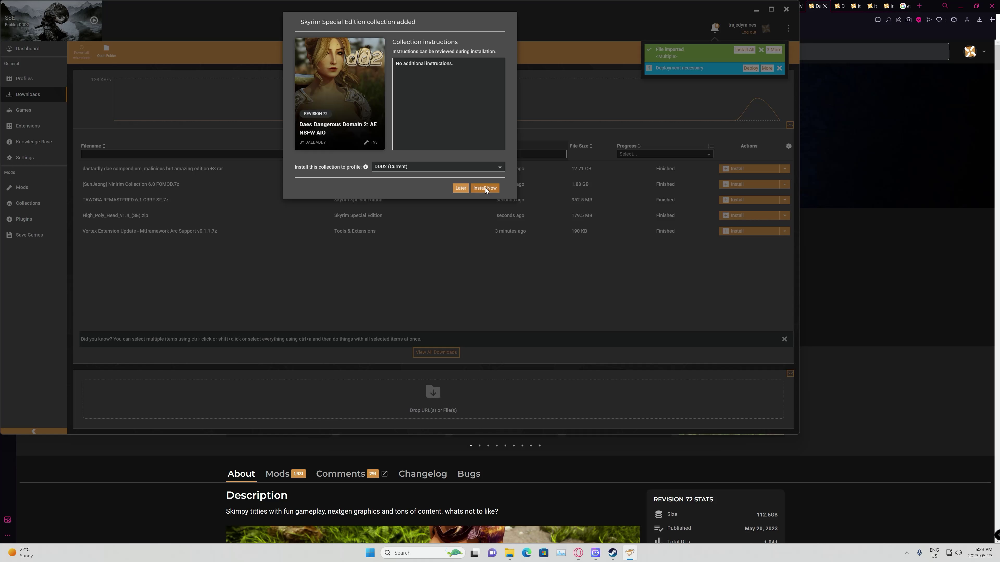
# - Install the DDD2 collection immediately and view its list of mods
pyautogui.click(485, 188)
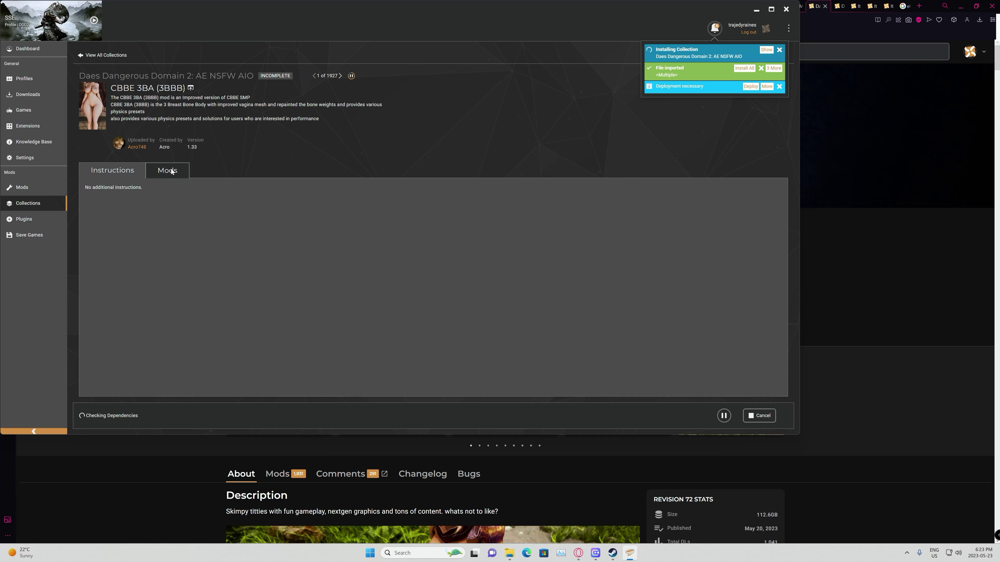
pyautogui.click(162, 171)
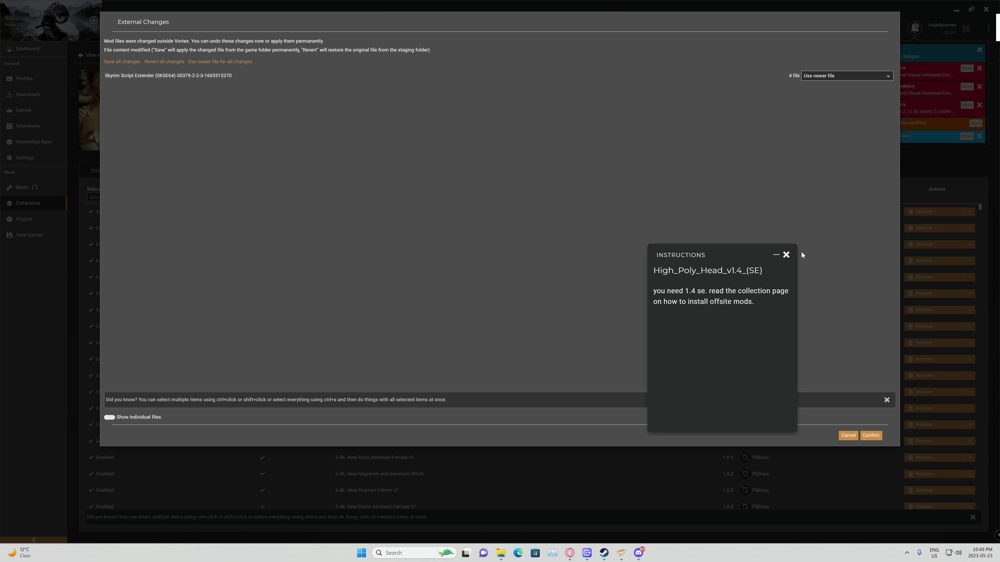
# - Confirm 'Use newer file' for the externally changed Skyrim Script Extender files
pyautogui.click(869, 438)
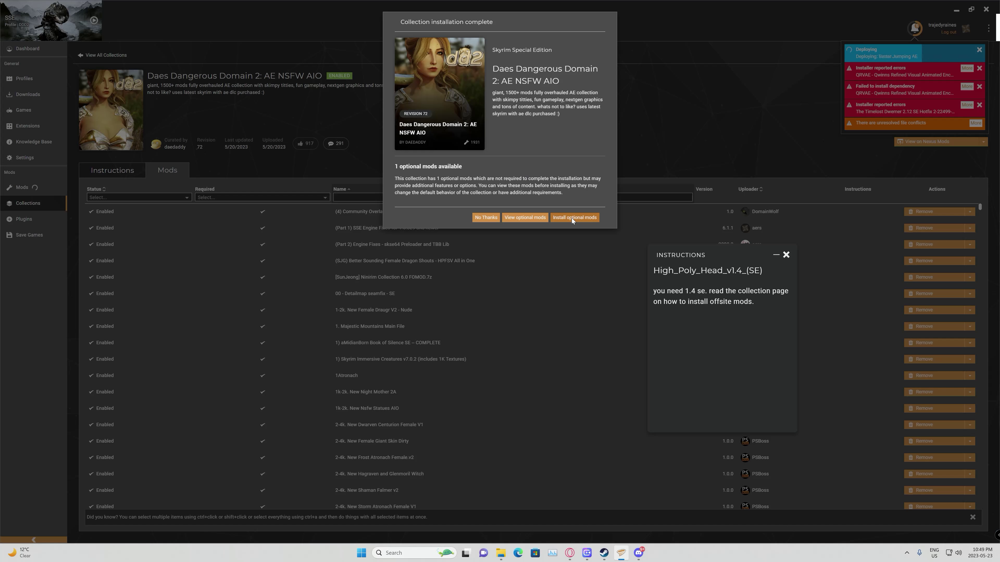
# - Install the optional CBBE 3BA - Physics Reinstaller mod
pyautogui.click(572, 218)
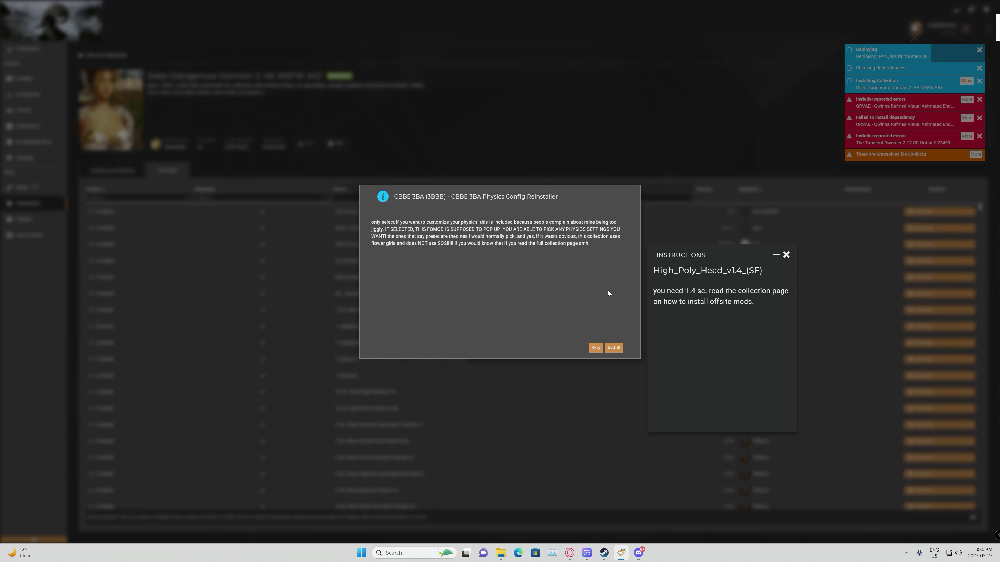
pyautogui.click(613, 348)
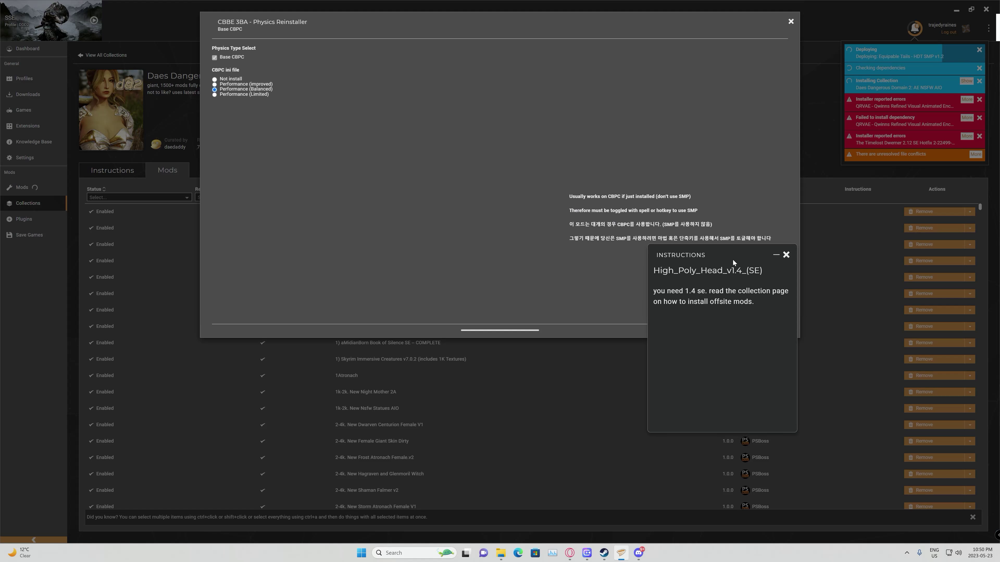
# - Dismiss the High_Poly_Head_v1.4_(SE) instructions and the notice about reopening mod instructions
pyautogui.click(786, 255)
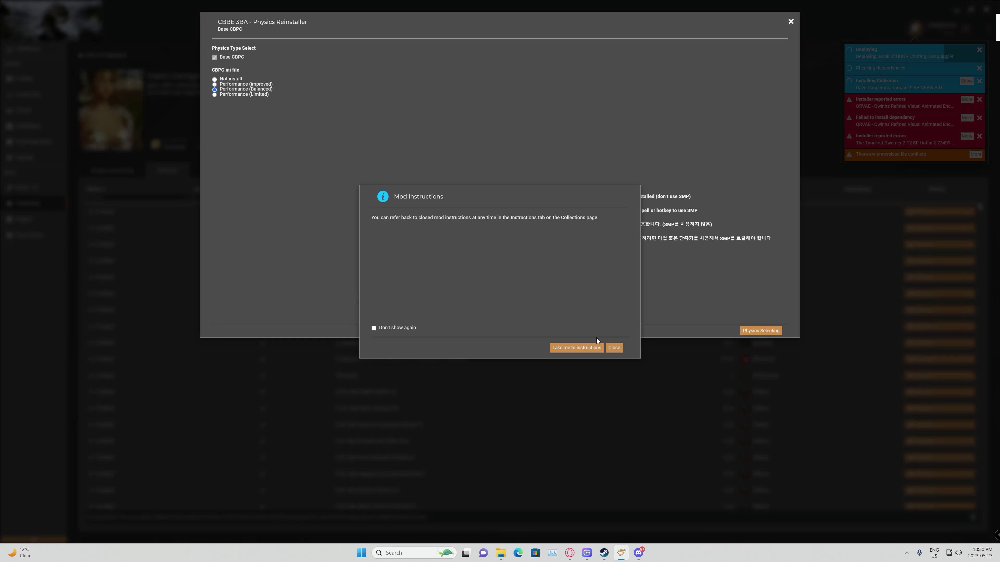
pyautogui.click(613, 347)
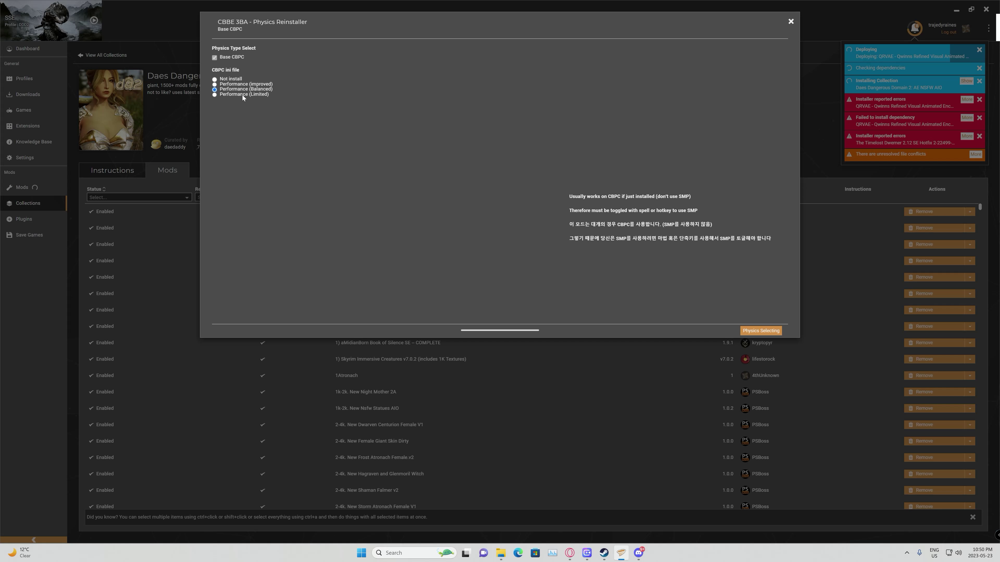
pyautogui.moveTo(242, 95)
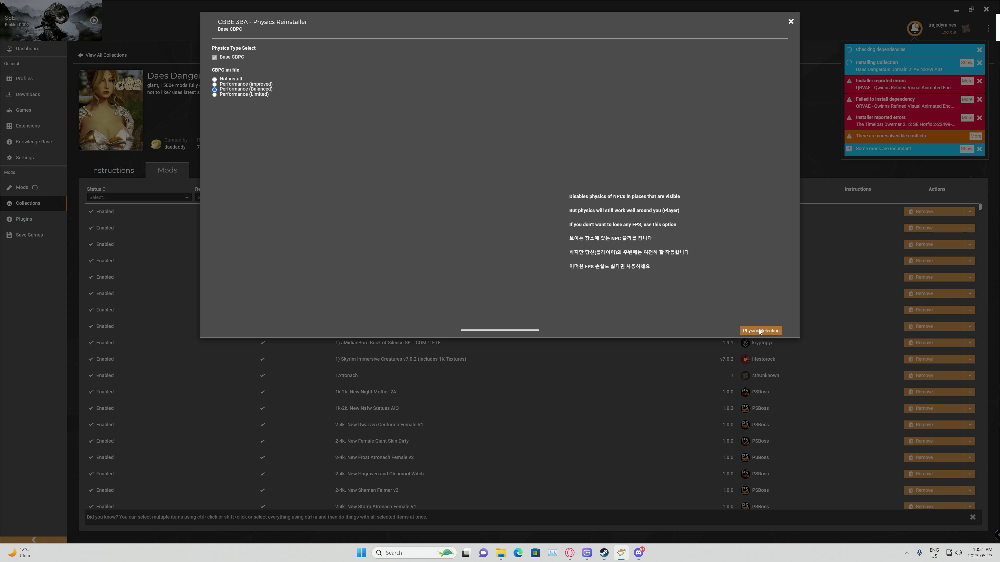
# - Keep SMP and CBPC (Lite) and advance to the breast preset with Very Softness and Add Gravity
pyautogui.click(759, 330)
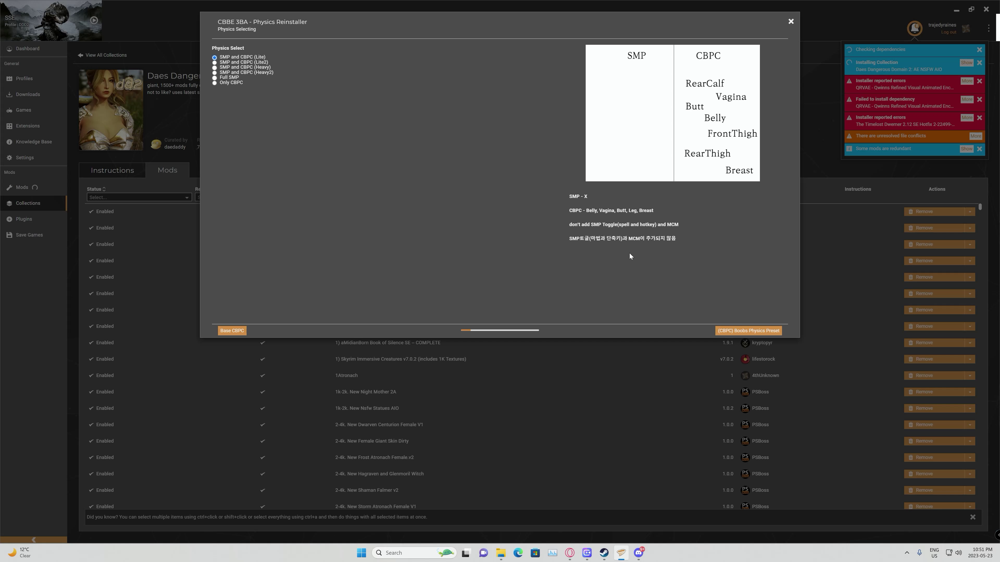
pyautogui.click(758, 330)
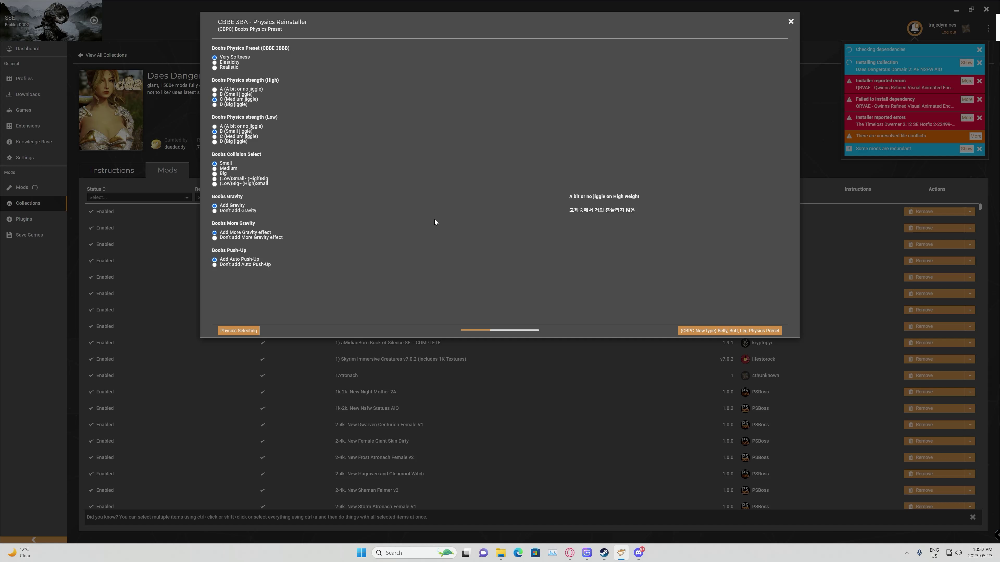
# - Keep Very Soft (Small jiggle) belly, butt and leg presets; reach SMP player preset with Option 1, Medium jiggle
pyautogui.click(739, 330)
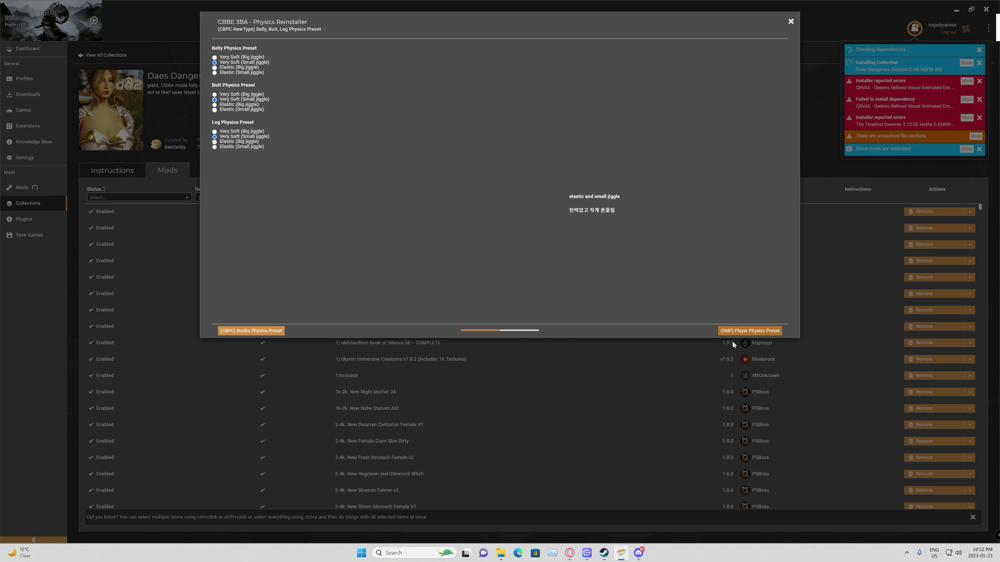
pyautogui.click(755, 330)
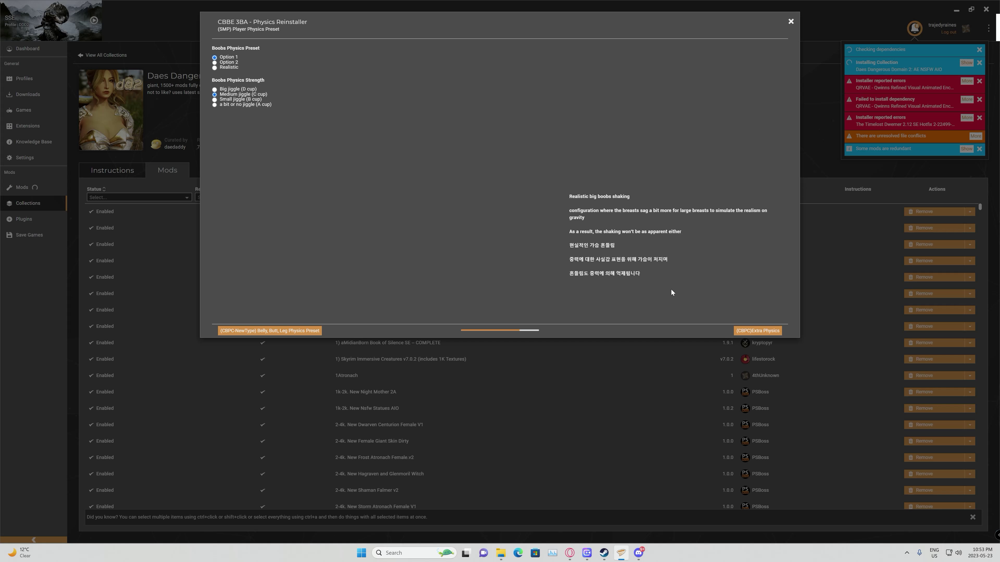
pyautogui.moveTo(270, 85)
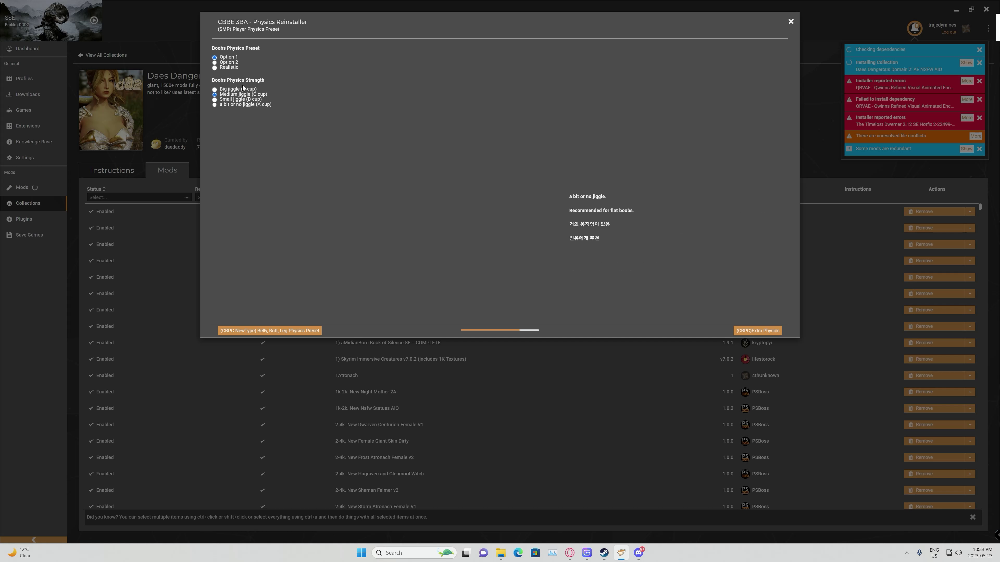
# - Keep default CBPC - RegularSOS and collision options, reaching Extra Patches with FlowerGirls ticked
pyautogui.click(756, 331)
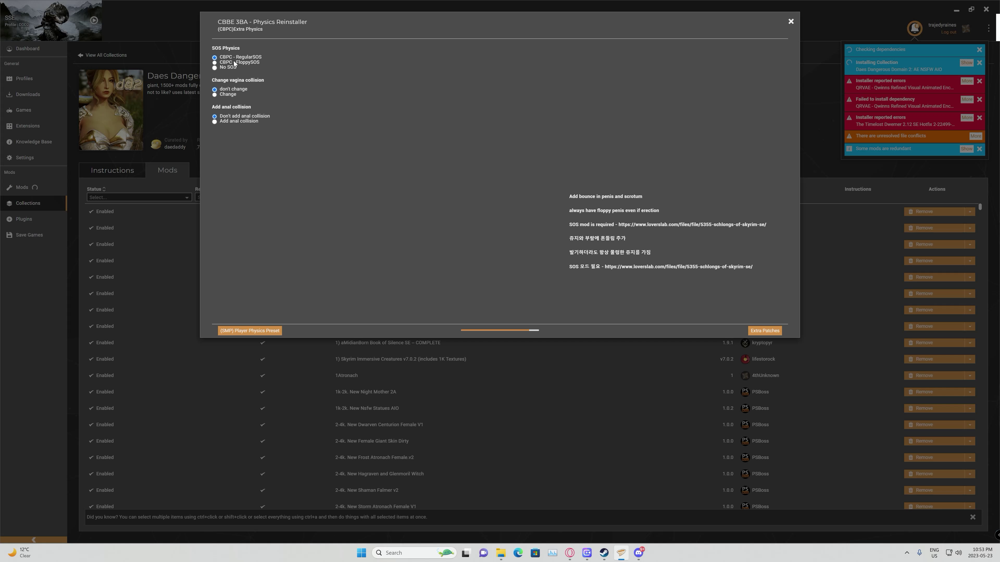
pyautogui.moveTo(226, 66)
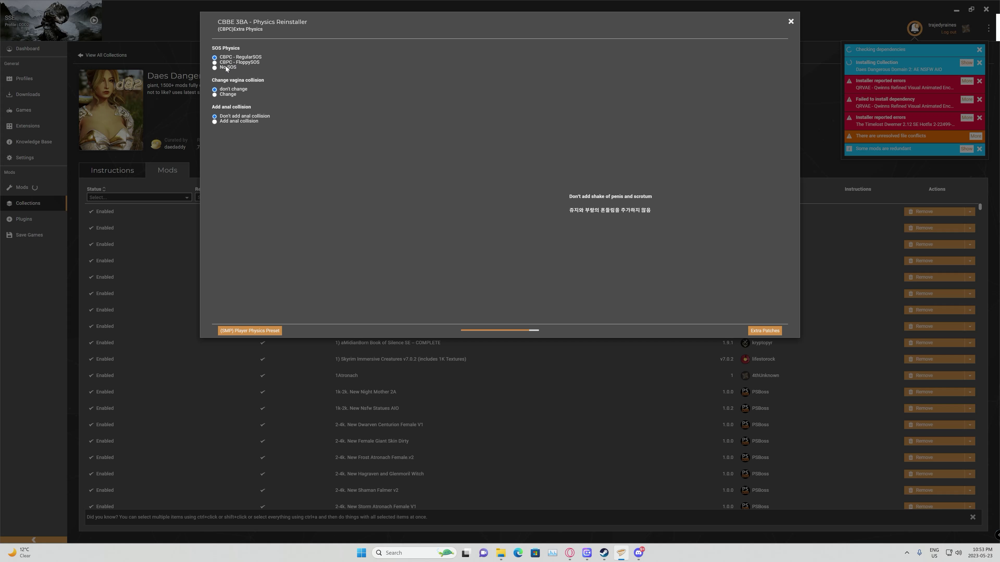
pyautogui.click(764, 332)
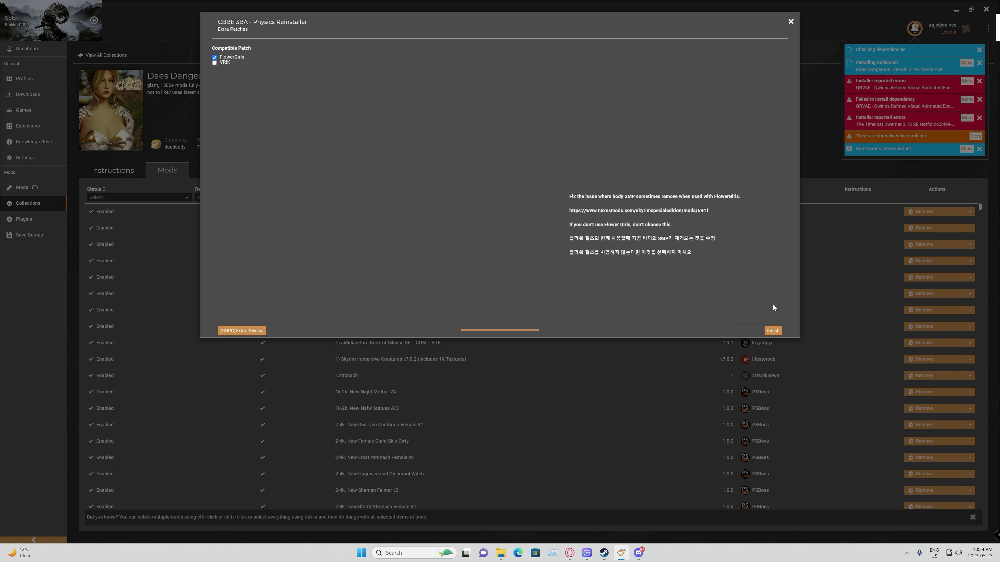
# - Finish the CBBE 3BA physics installer and dismiss the collection installation complete notice
pyautogui.click(772, 330)
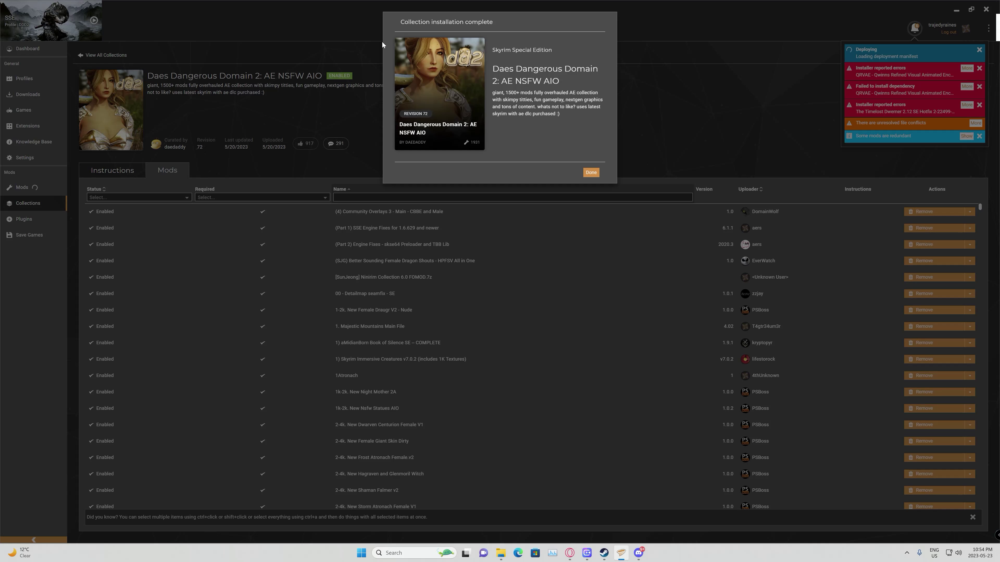
pyautogui.click(592, 172)
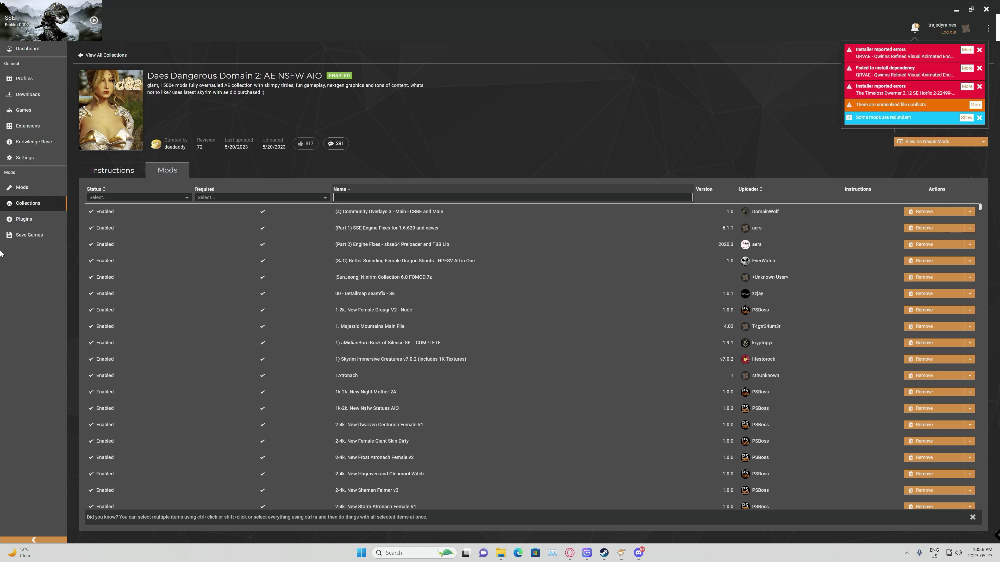
# - Open Plugins, dismiss the installer error and redundant-mods notifications, and select all plugins
pyautogui.click(30, 221)
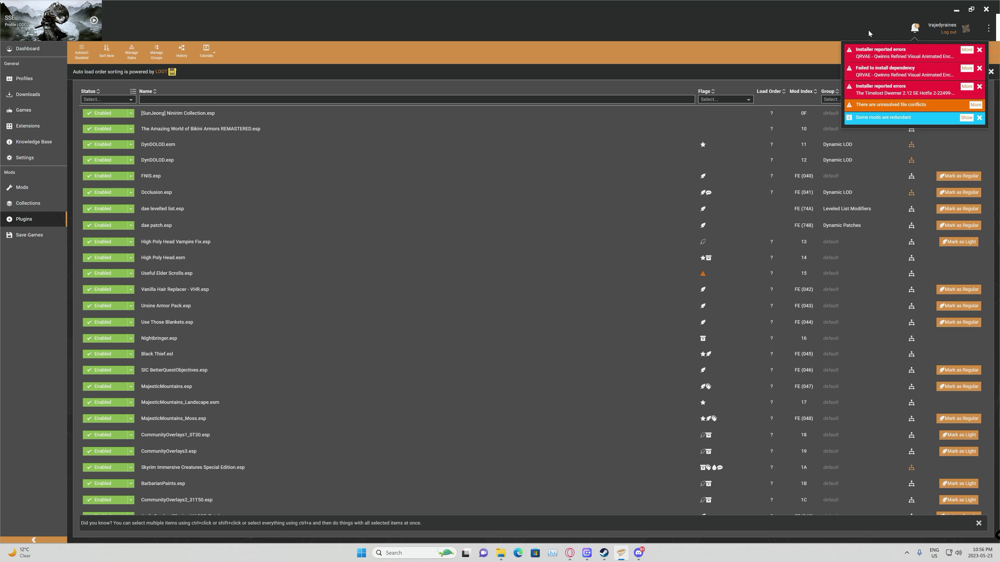
pyautogui.click(980, 50)
pyautogui.click(980, 50)
pyautogui.click(979, 49)
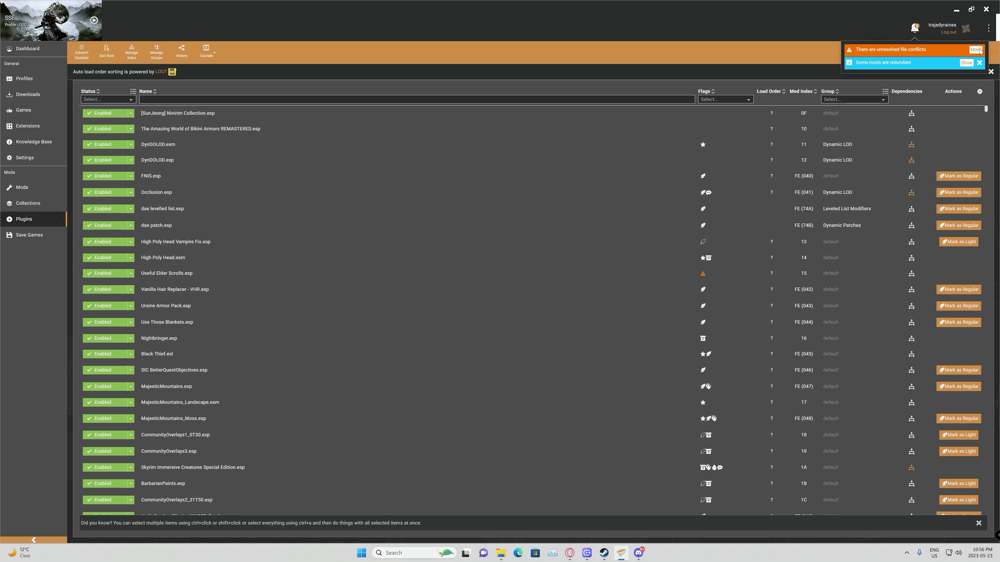
pyautogui.click(979, 63)
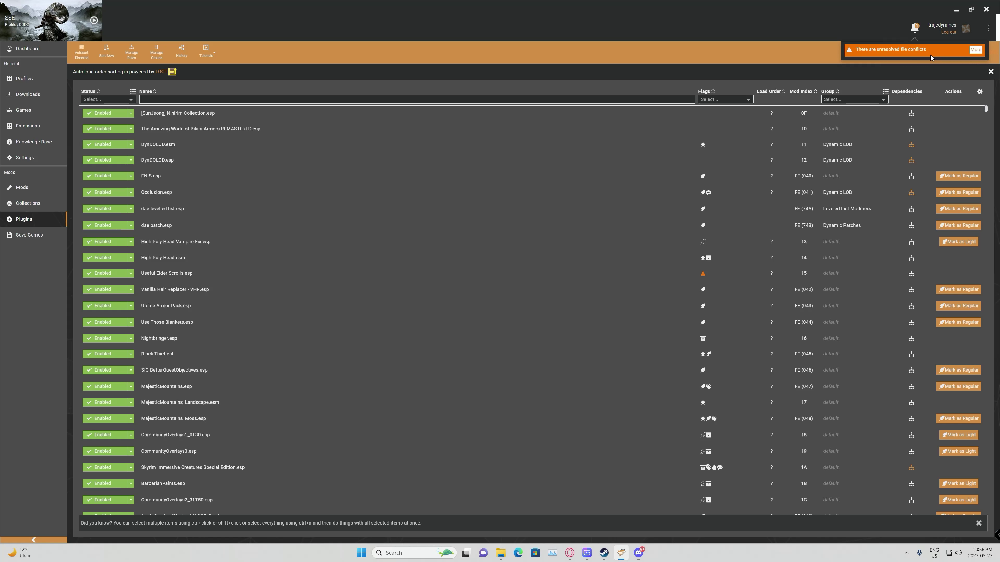
pyautogui.click(469, 46)
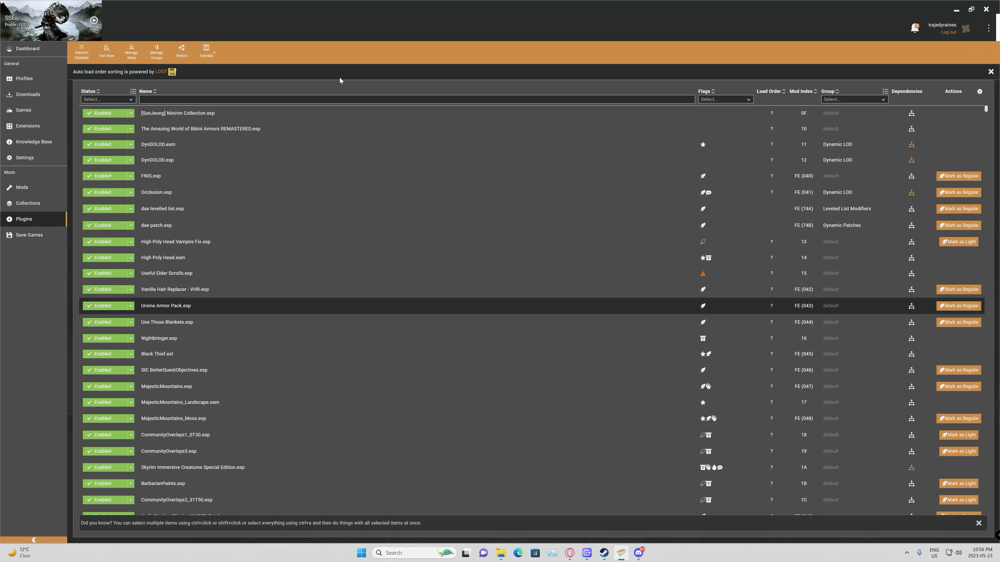
pyautogui.hotkey('ctrl', 'a')
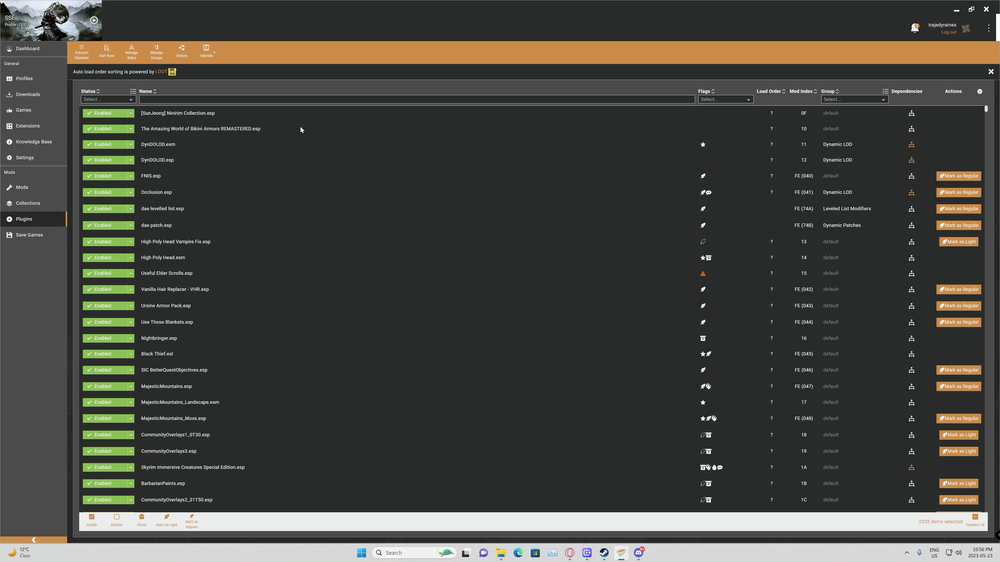
pyautogui.click(166, 522)
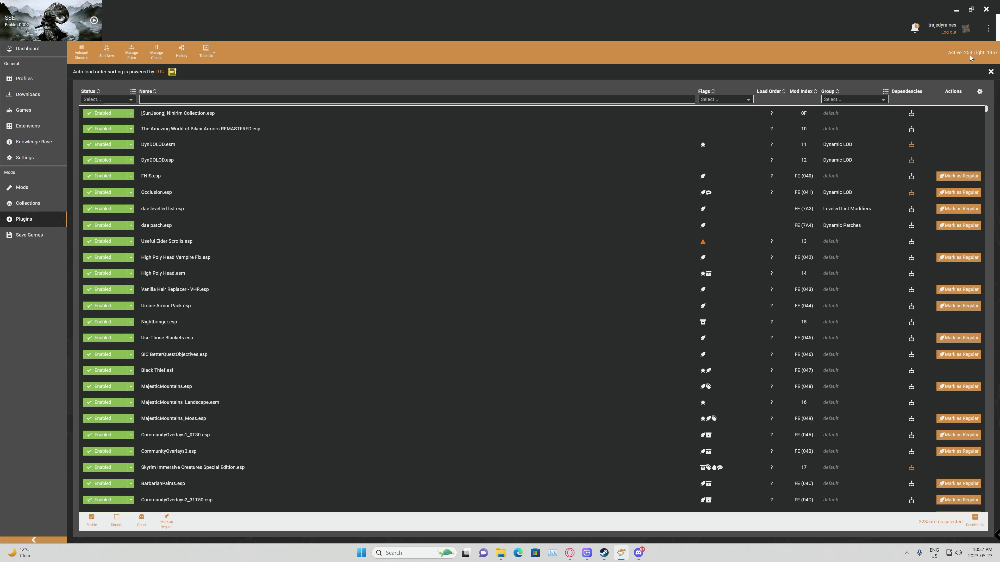
# - Bring up Opera and scroll the DDD2 guide to the Plugins Section disable list
pyautogui.moveTo(969, 55)
pyautogui.click(567, 554)
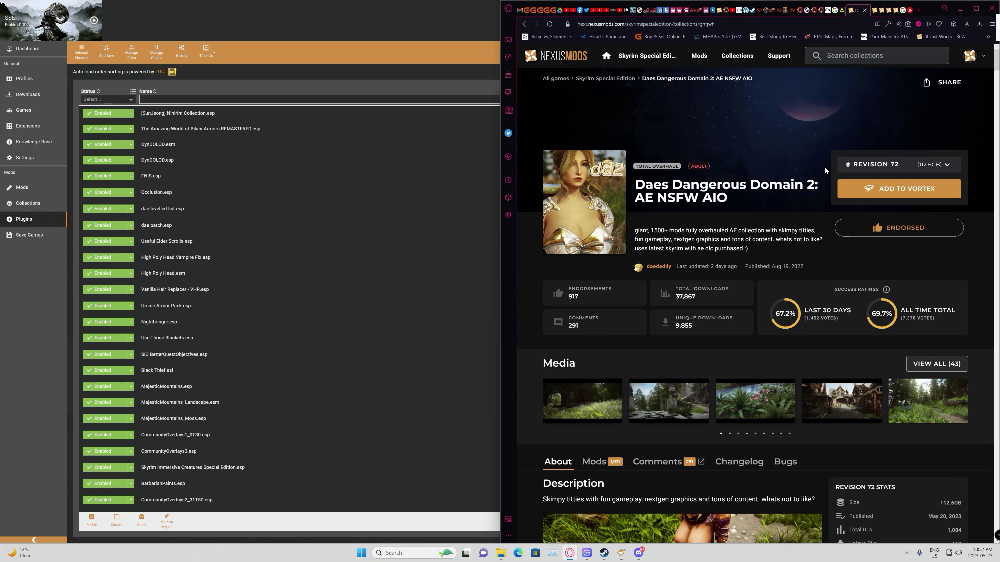
pyautogui.scroll(-15, 825, 167)
pyautogui.scroll(-20, 837, 171)
pyautogui.scroll(-20, 814, 213)
pyautogui.scroll(-13, 795, 222)
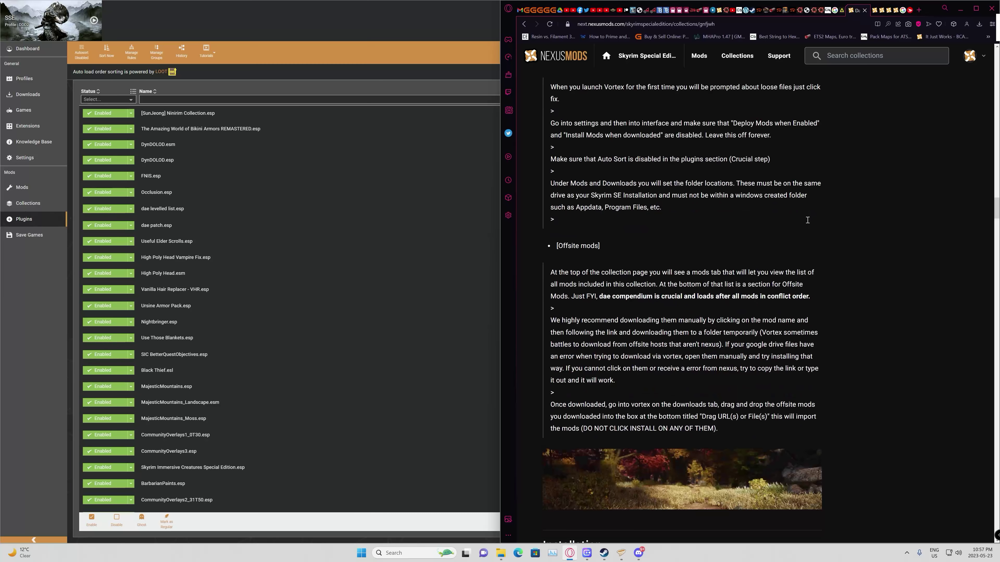
pyautogui.scroll(-15, 782, 224)
pyautogui.scroll(-6, 748, 217)
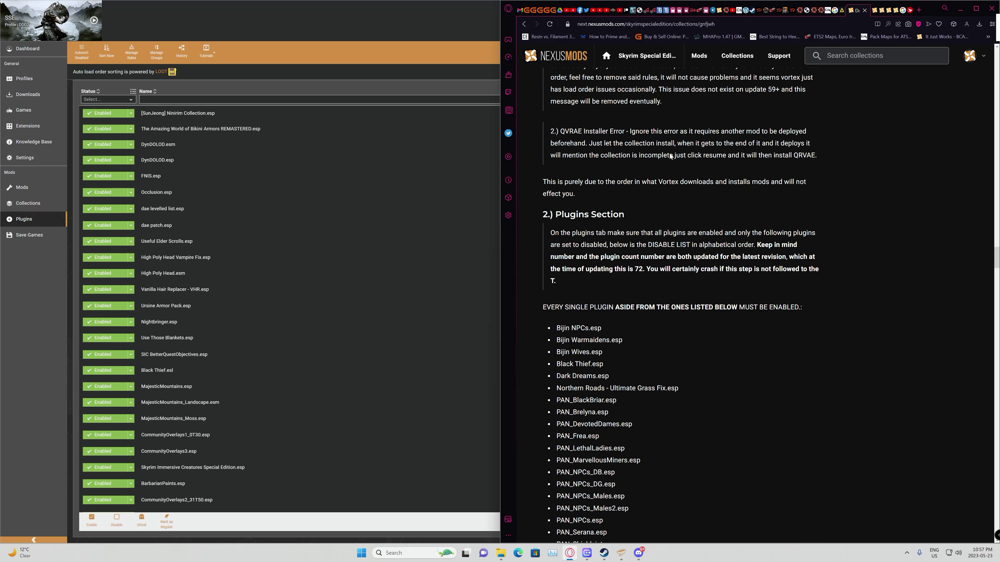
pyautogui.scroll(4, 623, 274)
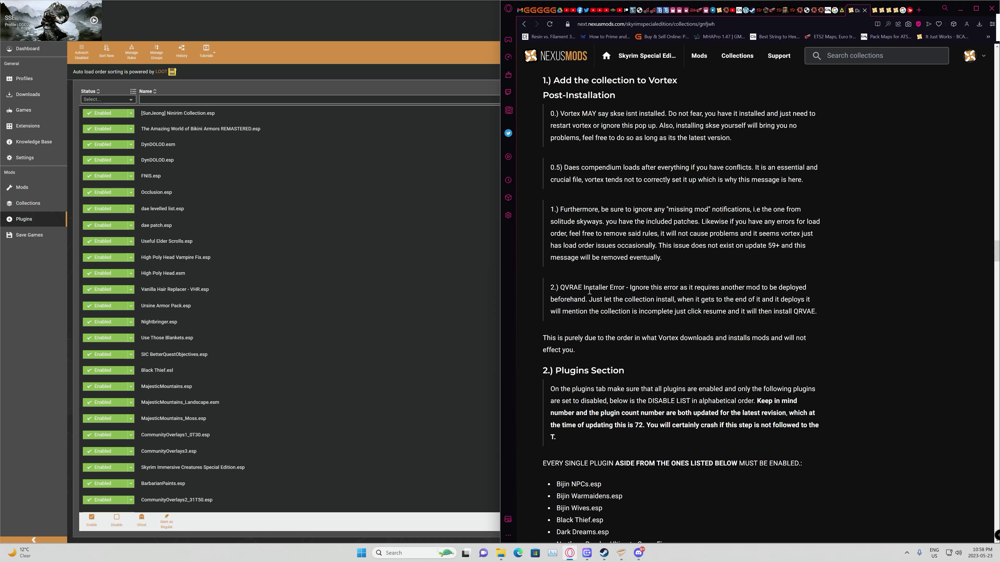
pyautogui.scroll(2, 788, 290)
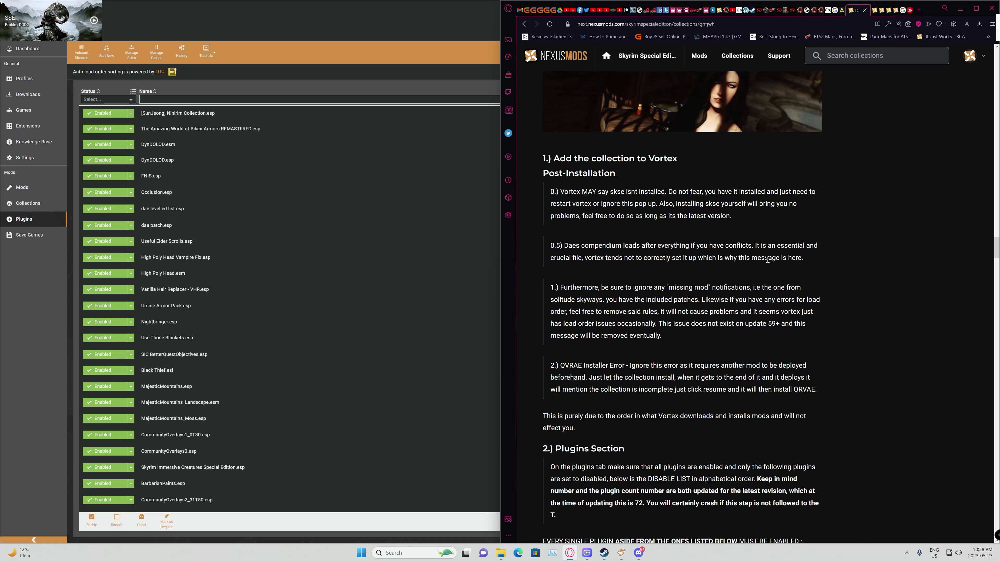
pyautogui.scroll(1, 730, 315)
pyautogui.scroll(2, 734, 311)
pyautogui.scroll(-4, 734, 309)
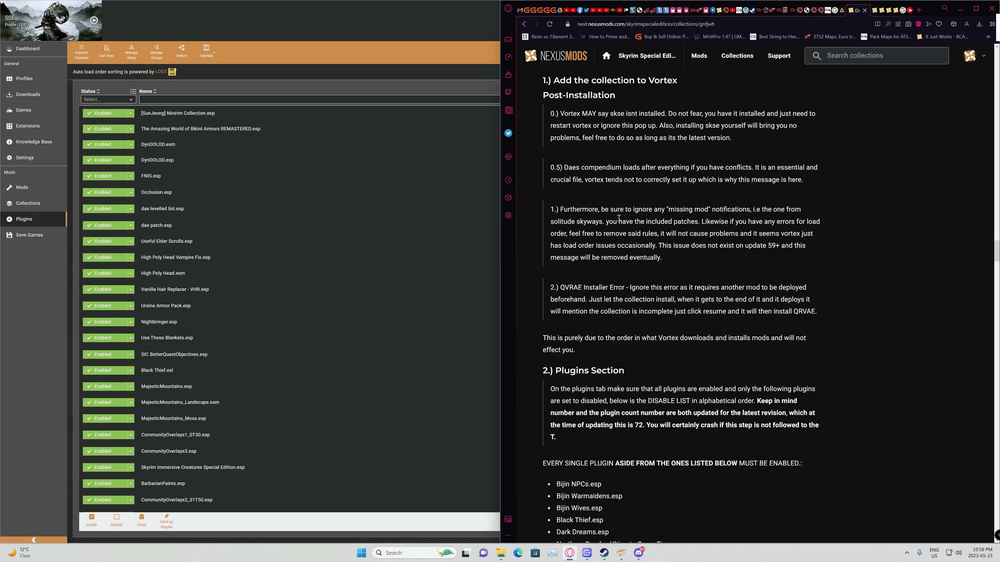
pyautogui.scroll(-3, 680, 349)
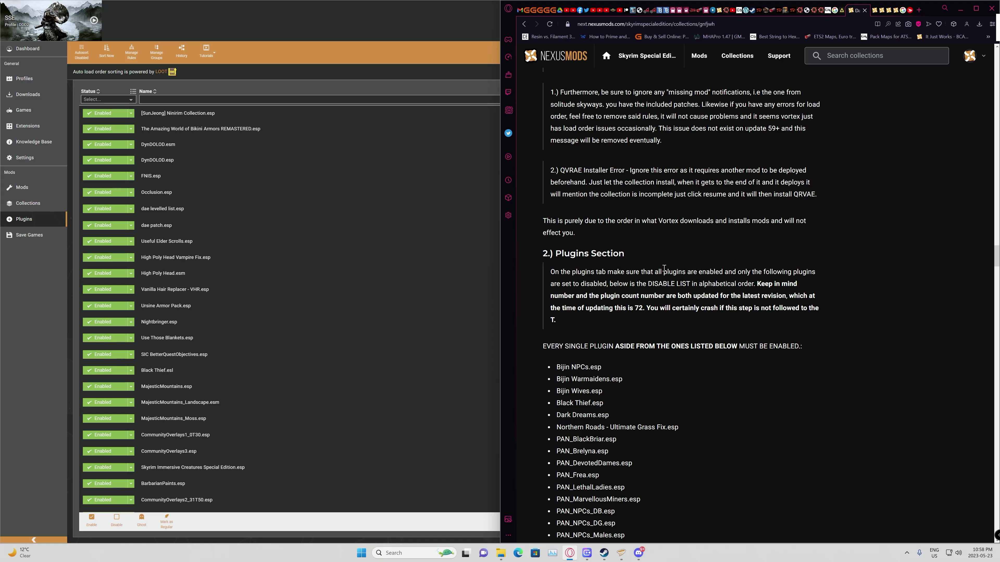
pyautogui.scroll(-4, 664, 268)
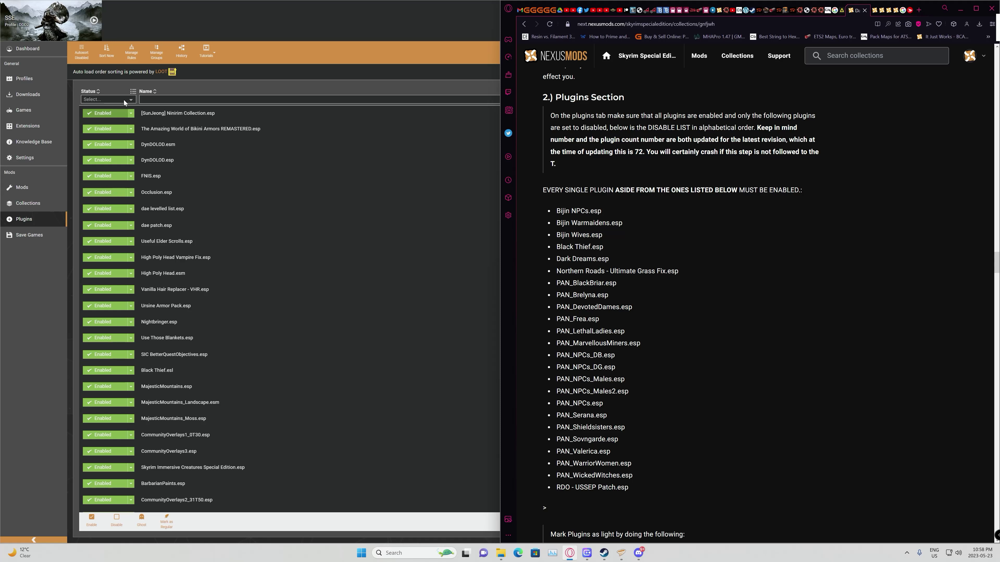
# - Filter the plugin list by Disabled status, with the collection guide placed alongside it
pyautogui.click(124, 99)
pyautogui.click(106, 116)
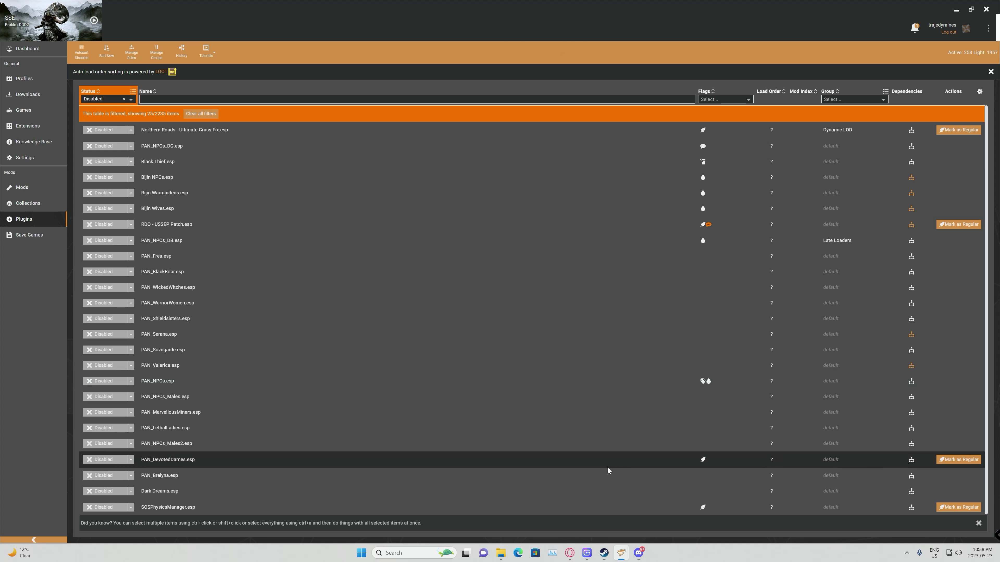
pyautogui.moveTo(570, 555)
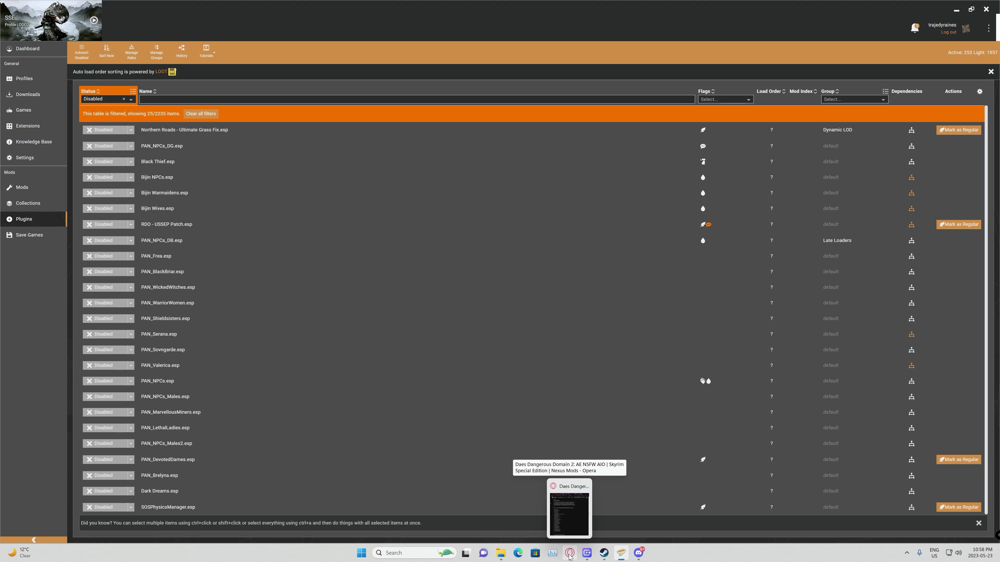
pyautogui.click(569, 556)
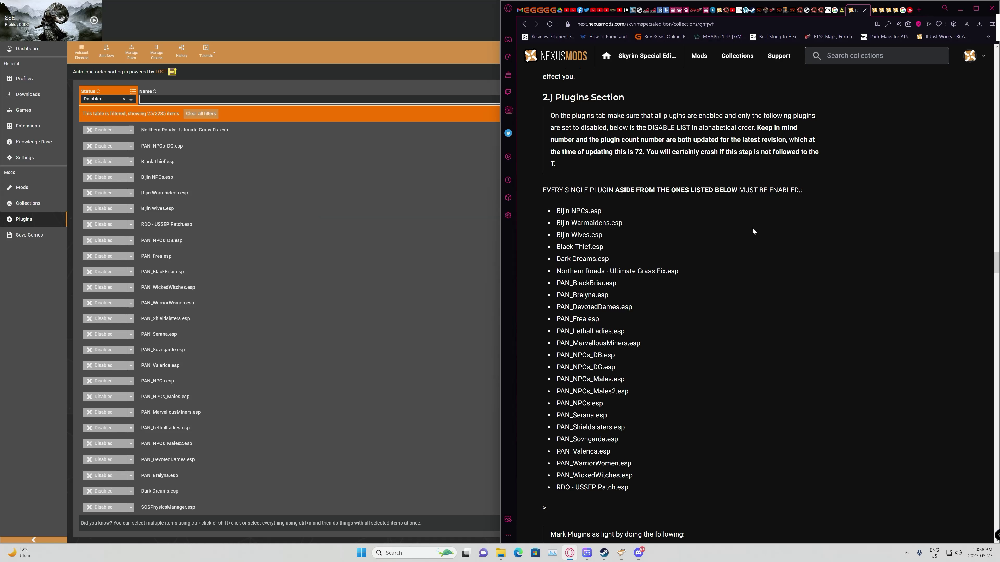
pyautogui.scroll(-3, 704, 283)
pyautogui.scroll(2, 677, 274)
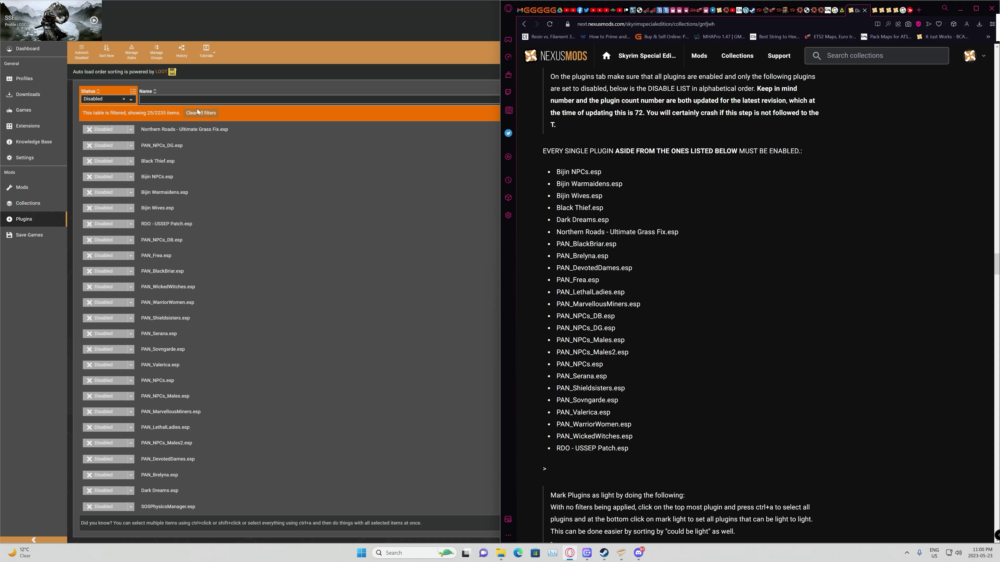
# - Clear the plugin filters, check pending notifications, and close Vortex
pyautogui.click(206, 114)
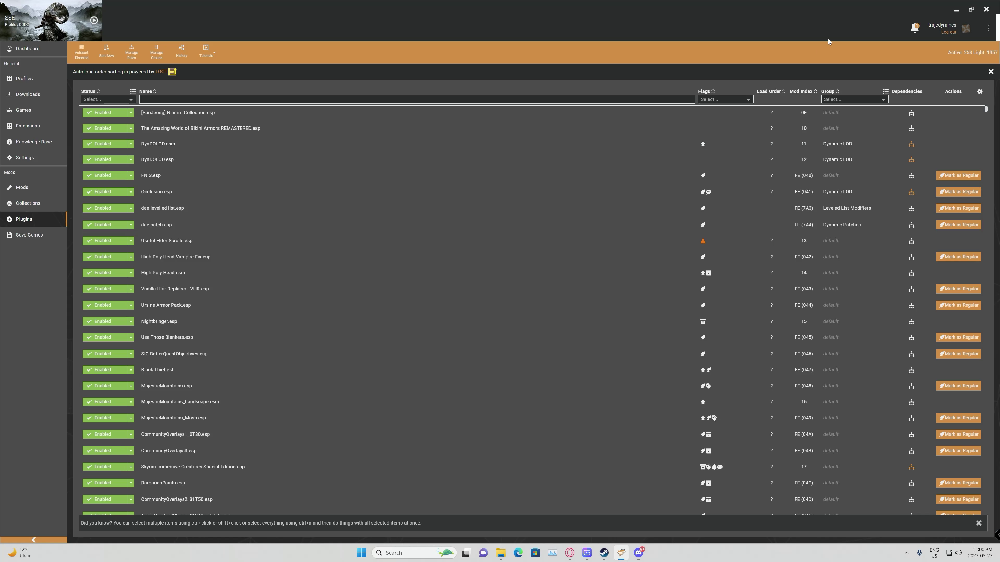
pyautogui.click(910, 30)
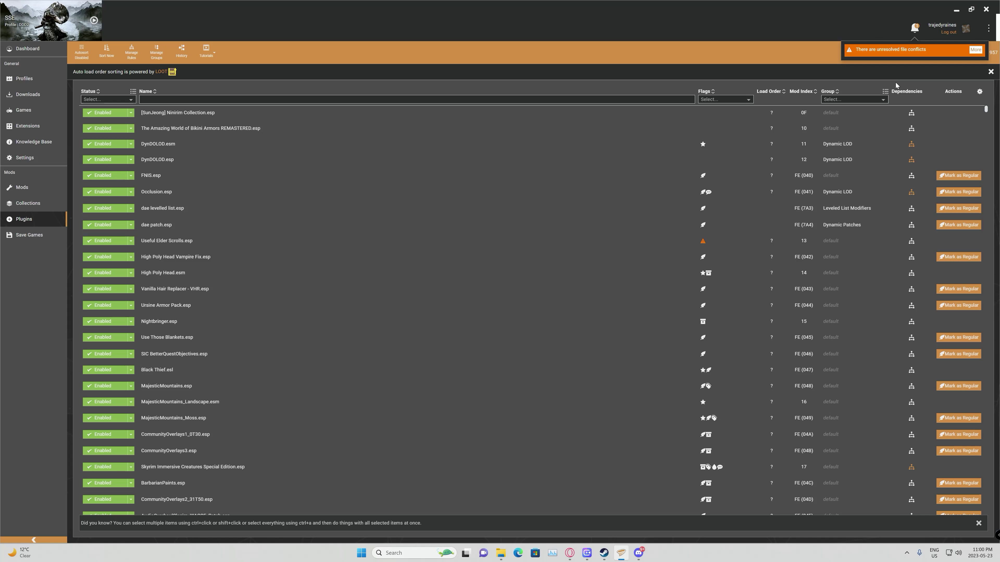
pyautogui.click(991, 11)
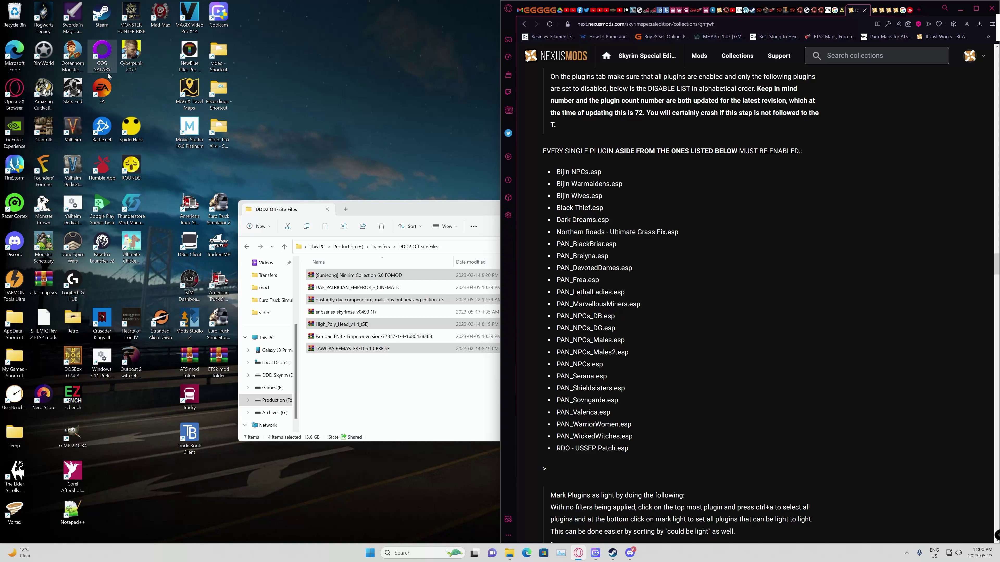
# - Relaunch Vortex from its desktop shortcut
pyautogui.click(11, 516)
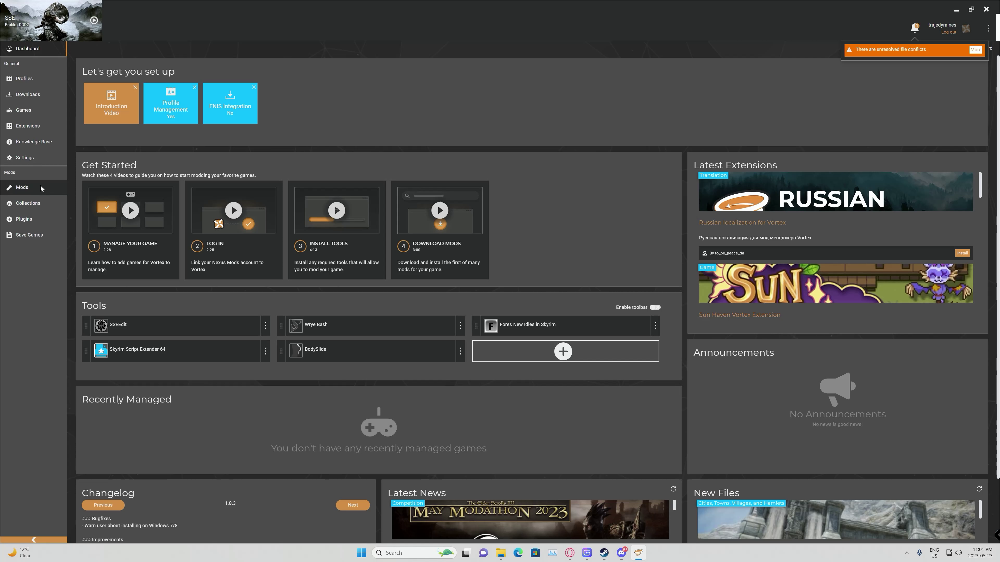
# - Go to Plugins and open the details of the unresolved file conflicts notification
pyautogui.click(43, 220)
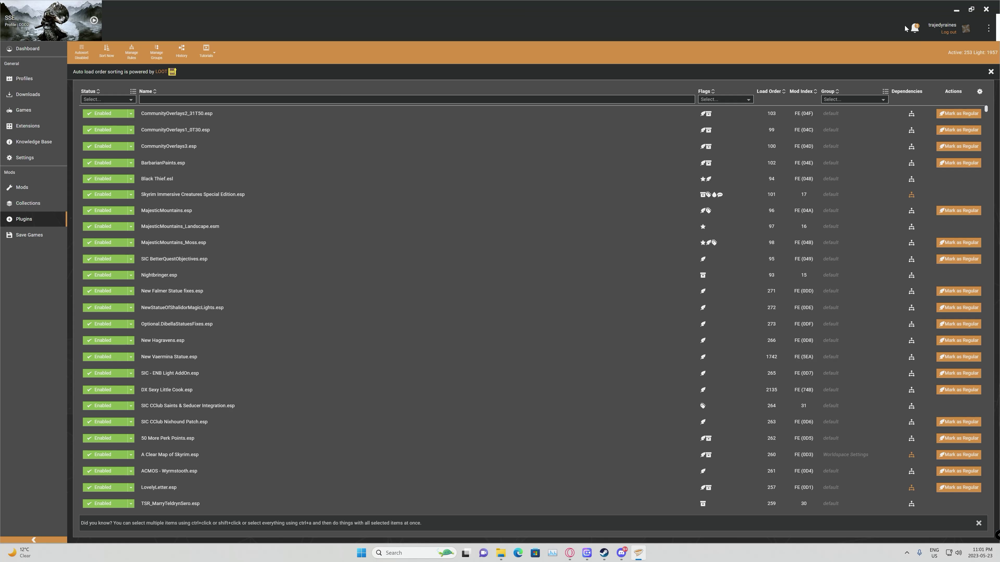
pyautogui.click(917, 28)
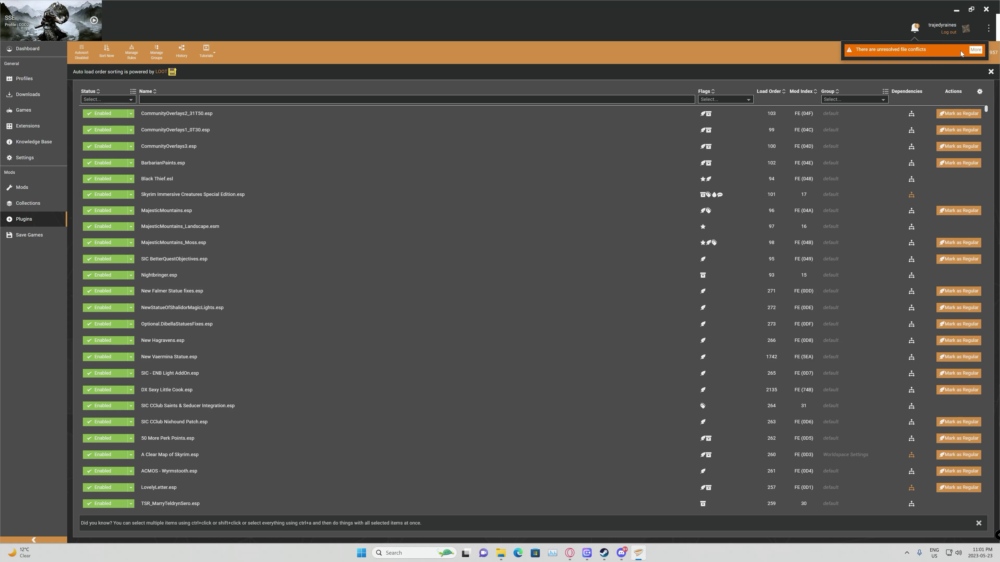
pyautogui.click(976, 50)
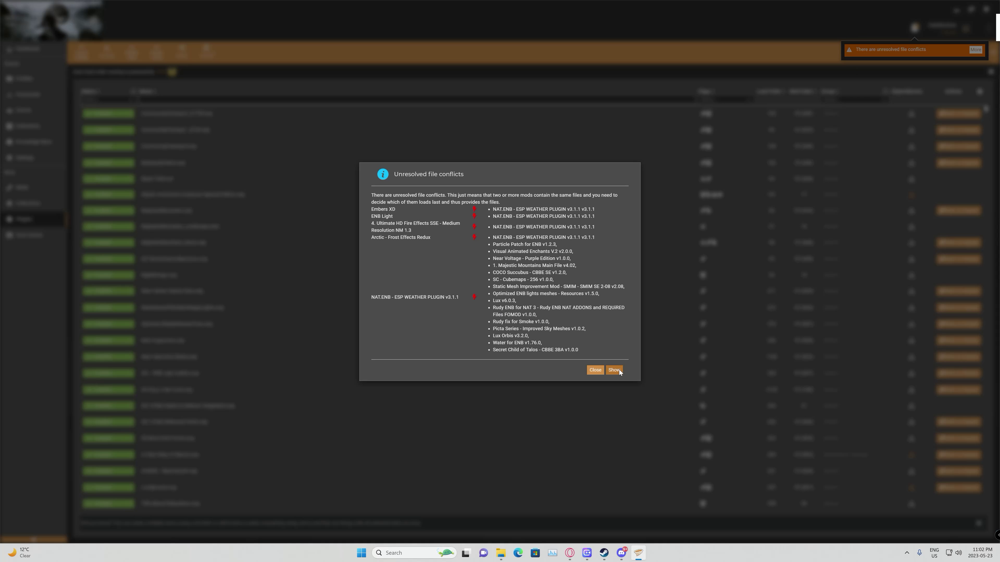
# - Hide resolved conflicts, set NAT.ENB - ESP WEATHER PLUGIN to load Before All, and save
pyautogui.click(618, 370)
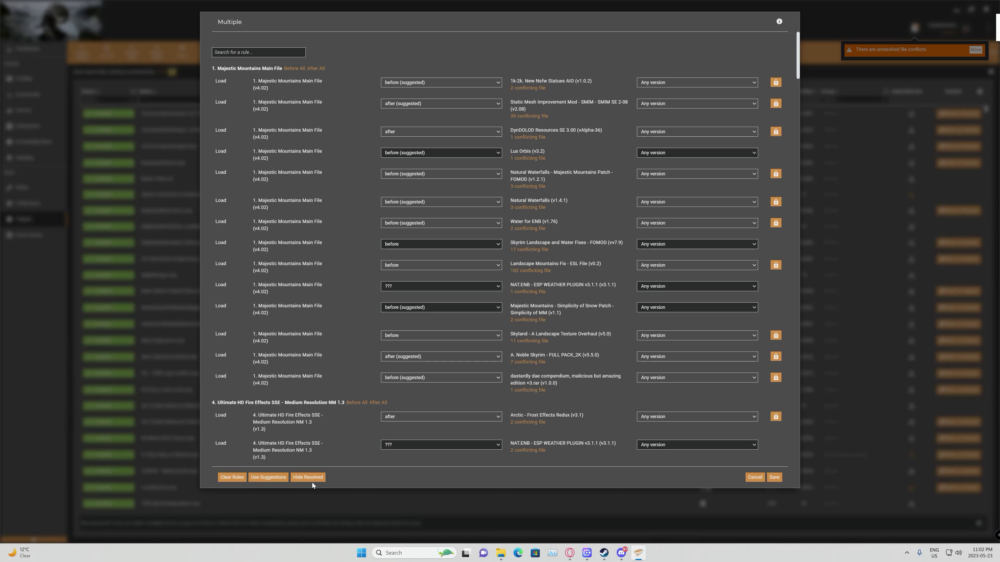
pyautogui.click(308, 477)
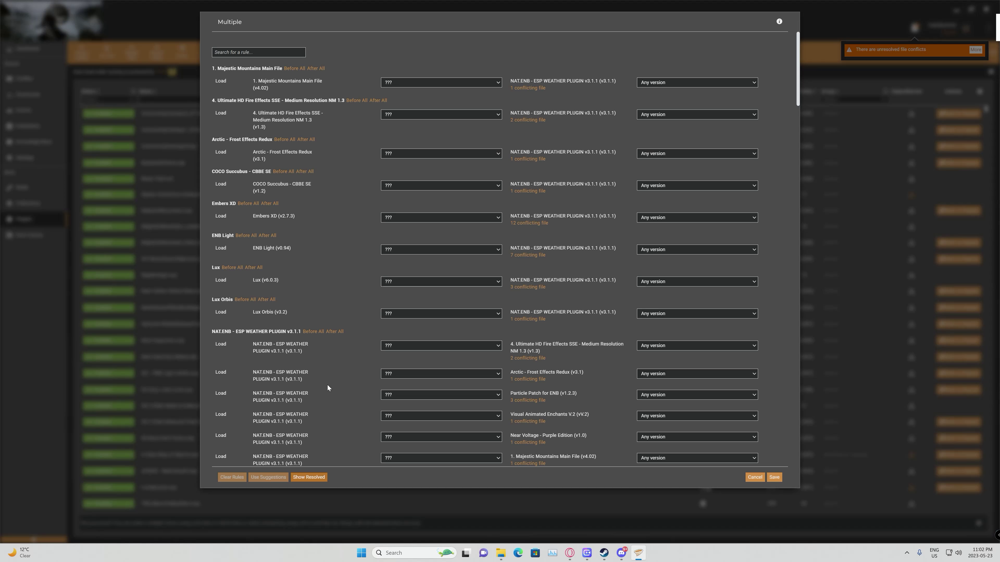
pyautogui.scroll(-3, 302, 259)
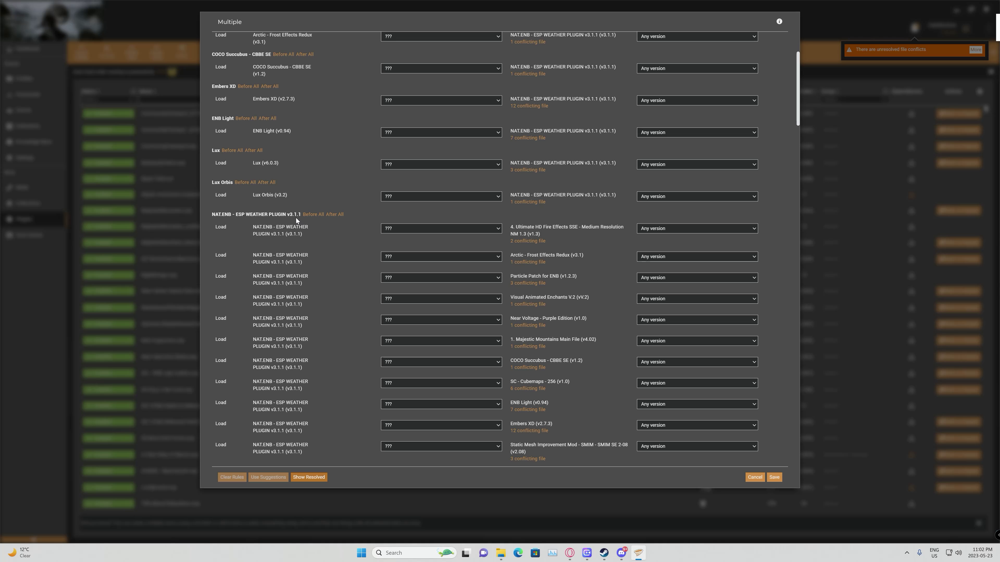
pyautogui.click(313, 216)
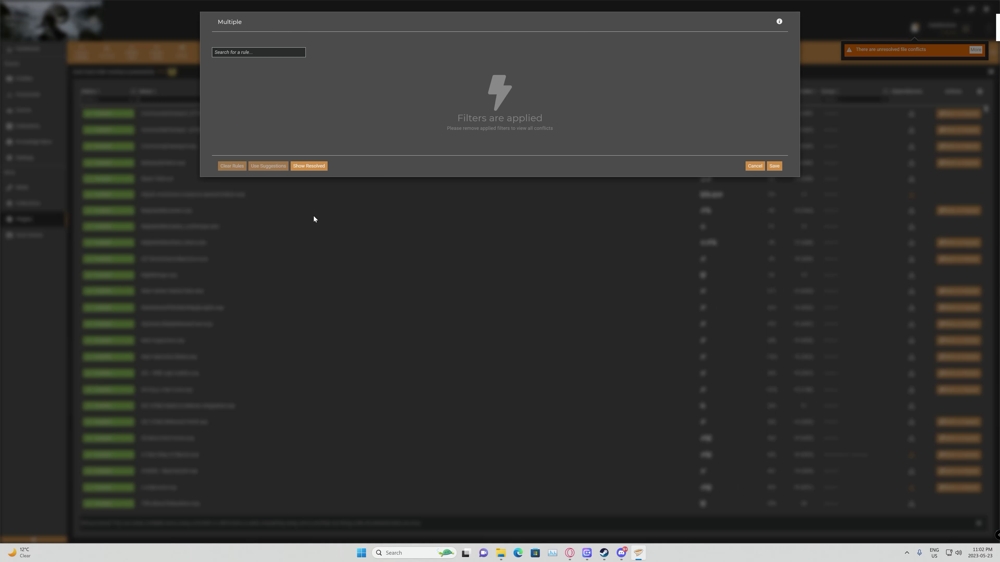
pyautogui.click(774, 166)
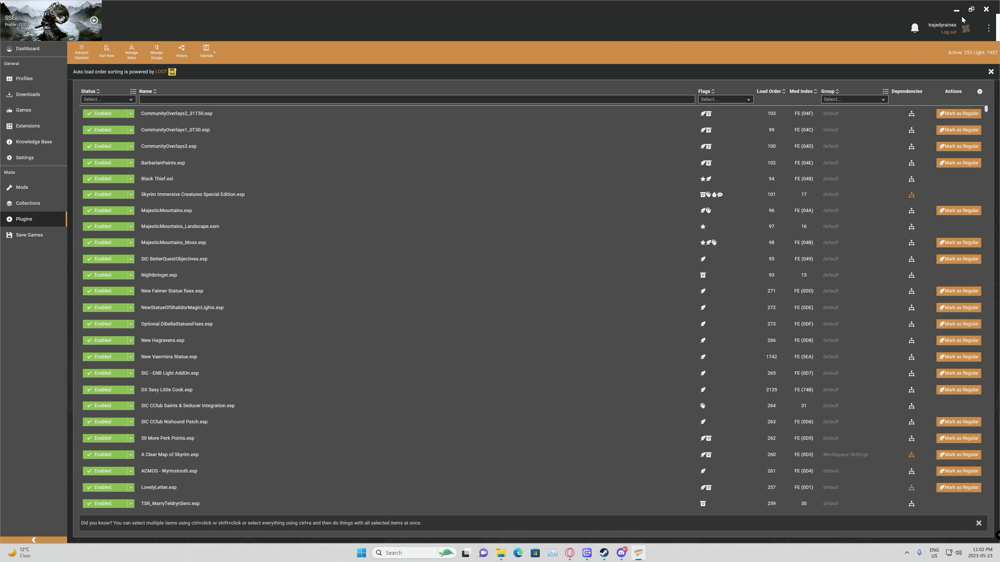
# - Close Vortex and relaunch it from the desktop shortcut
pyautogui.click(986, 10)
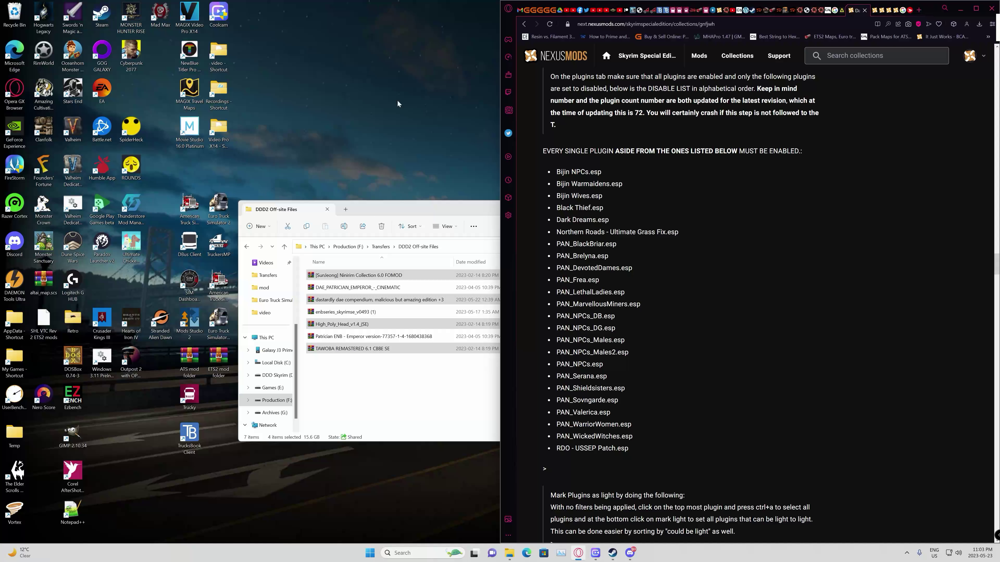
pyautogui.doubleClick(13, 512)
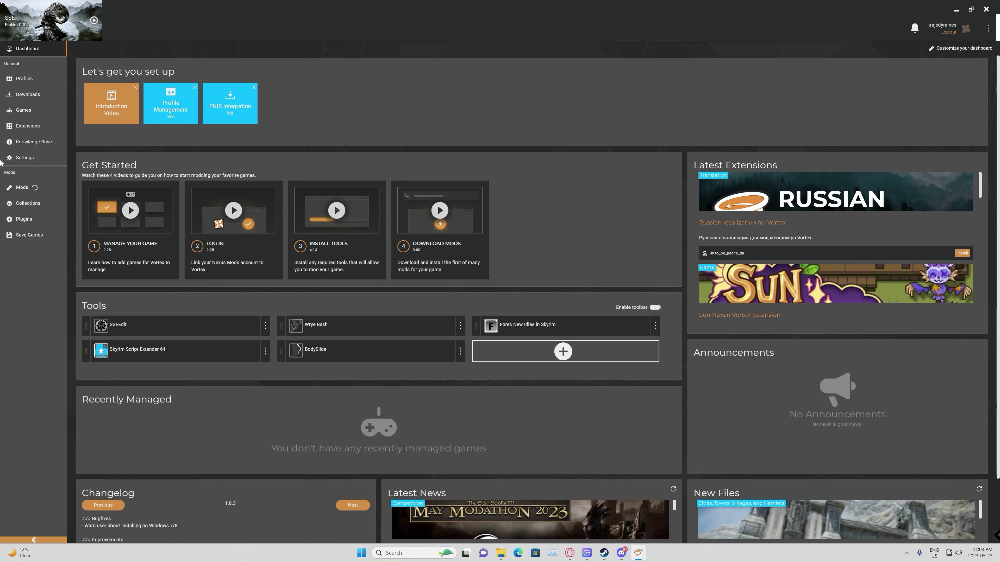
# - Return from Plugins to the Dashboard and switch on the Tools Enable toolbar toggle
pyautogui.click(32, 222)
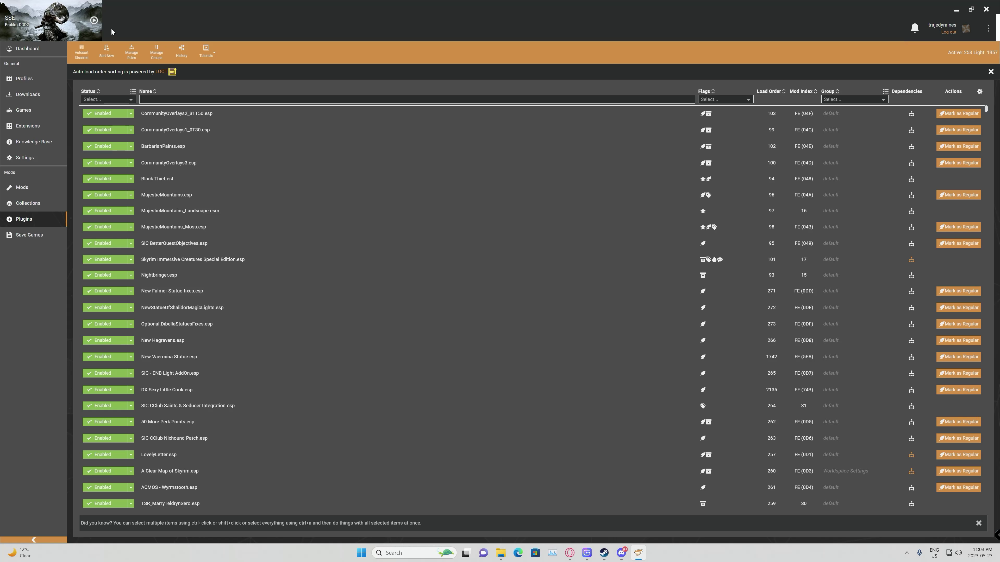
pyautogui.click(28, 48)
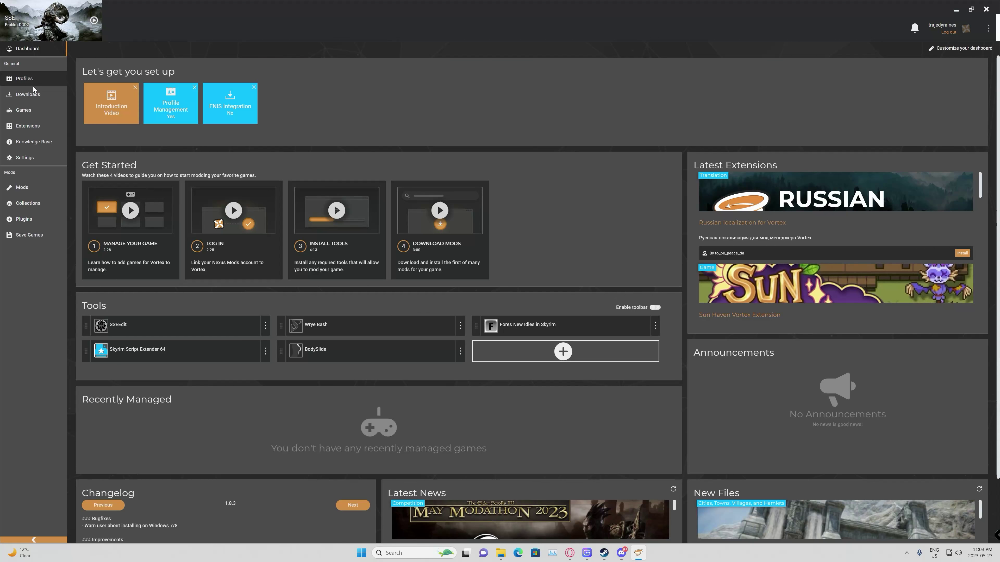
pyautogui.click(653, 307)
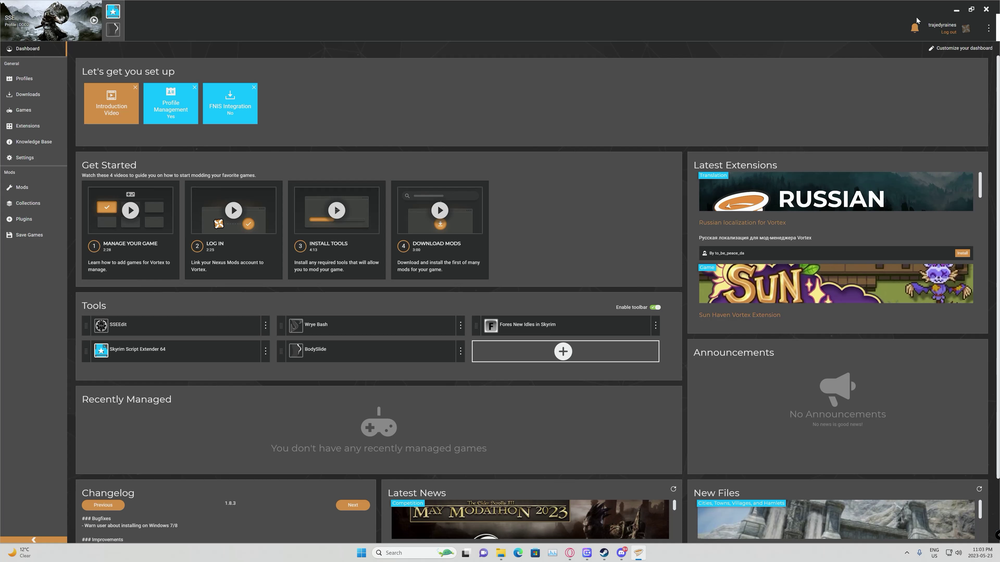
# - Find the guide's expected plugin counts, Active 253 and Light 1960
pyautogui.click(956, 9)
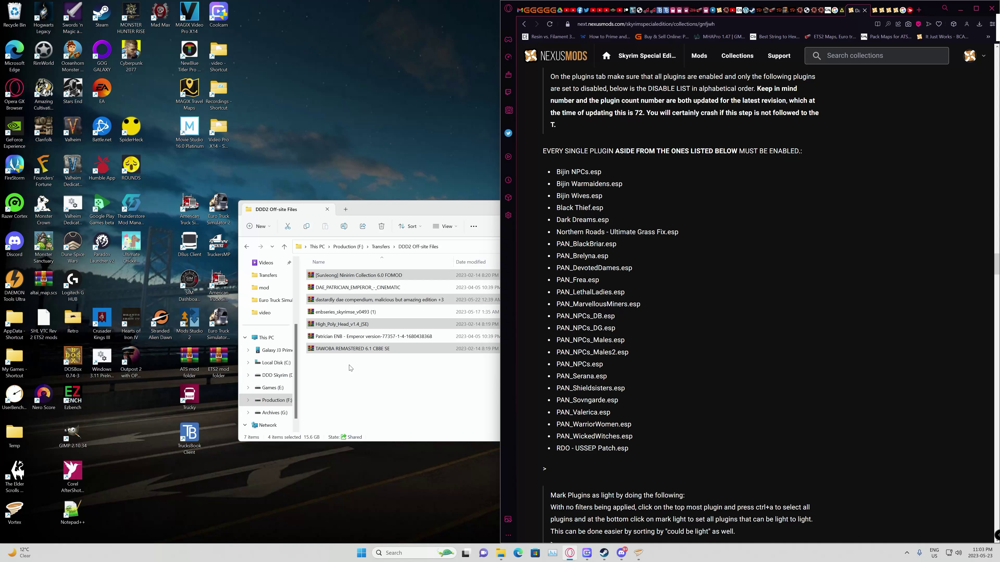
pyautogui.scroll(-6, 770, 349)
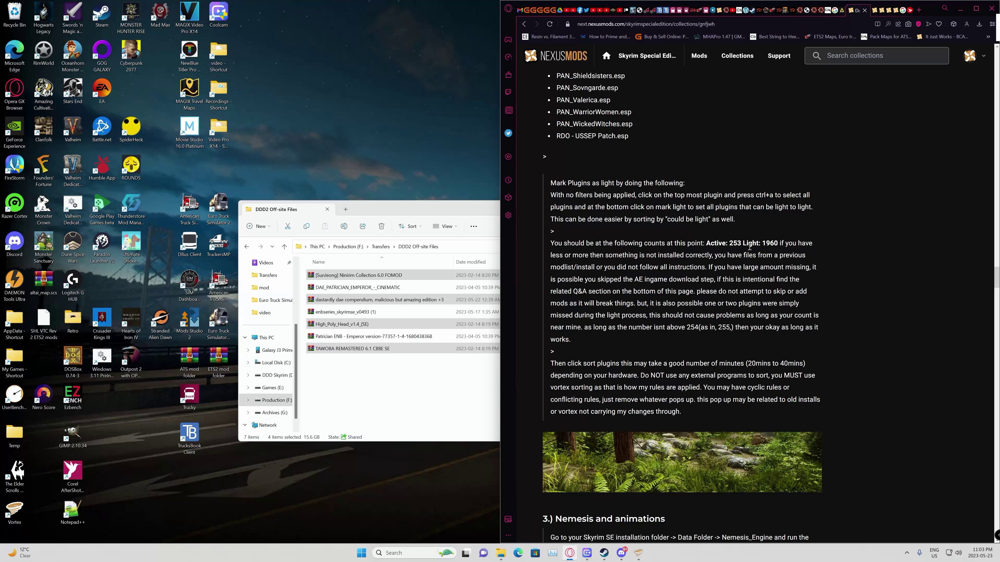
pyautogui.moveTo(727, 242); pyautogui.dragTo(813, 243)
pyautogui.click(835, 243)
# - Read the guide's plugin sorting and Nemesis instructions, then return to Vortex
pyautogui.moveTo(806, 328); pyautogui.dragTo(708, 539)
pyautogui.click(745, 314)
pyautogui.scroll(-3, 628, 335)
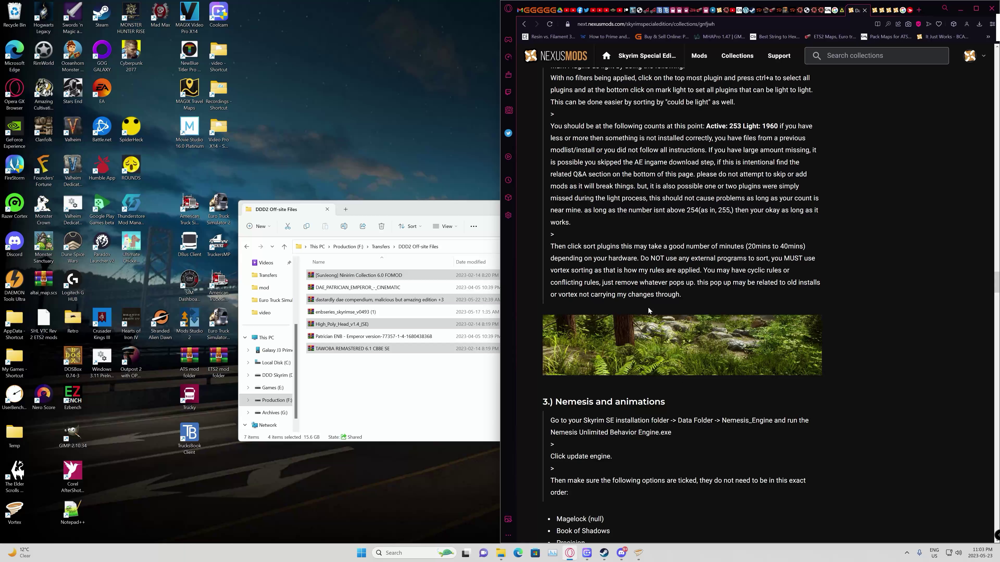
pyautogui.click(640, 555)
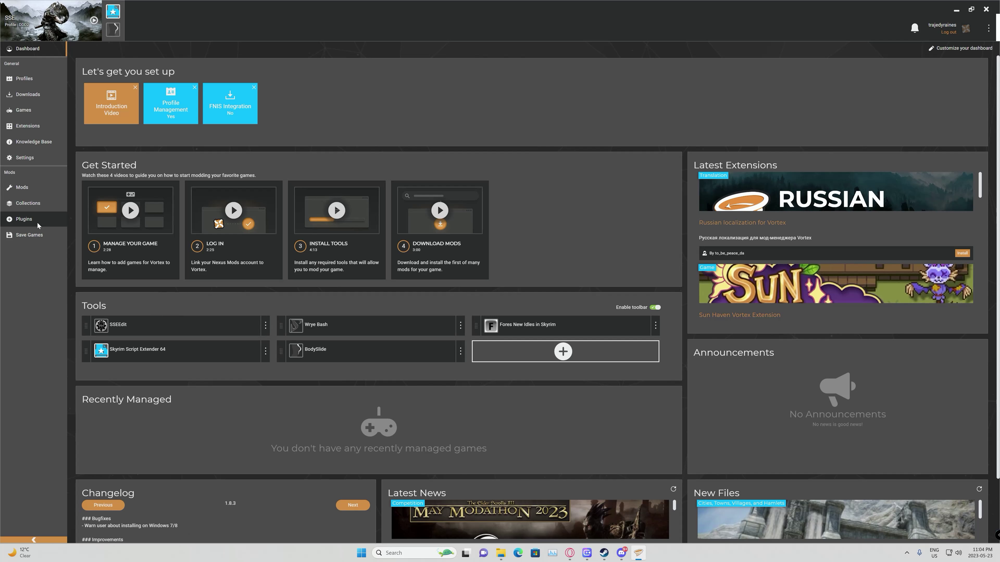
# - Run Sort Now on the Plugins page to automatically re-sort the plugin load order
pyautogui.click(32, 221)
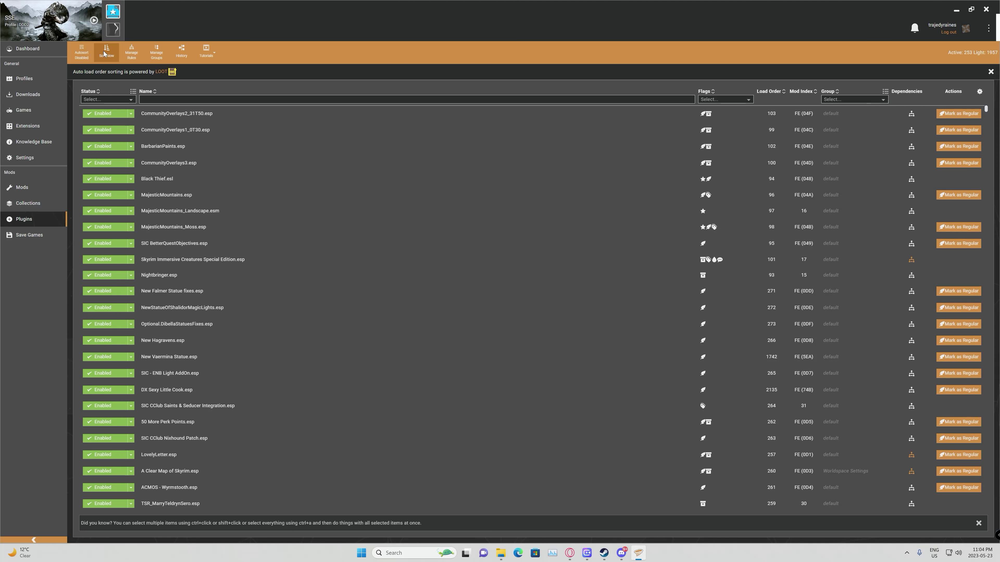
pyautogui.click(108, 54)
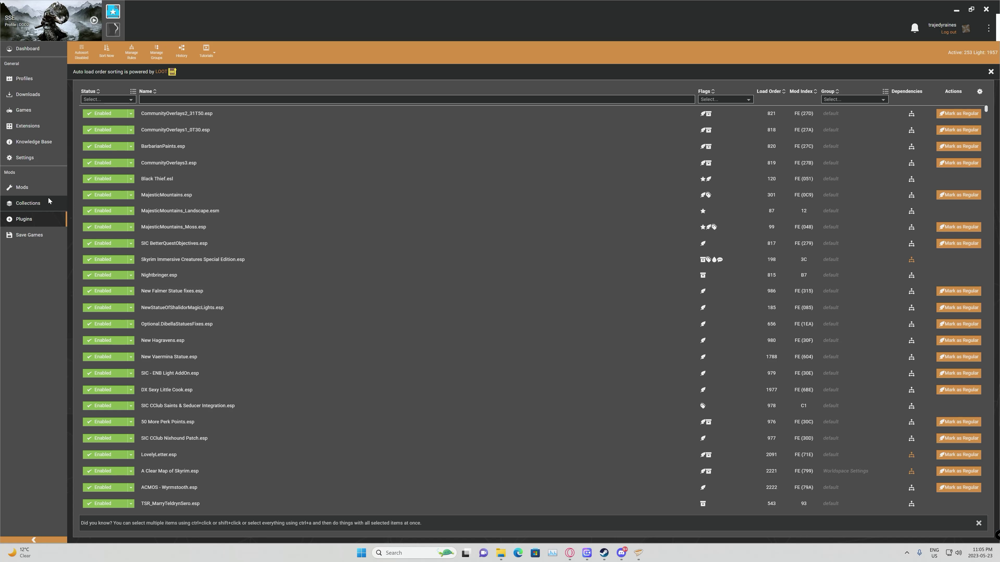
# - Confirm Daes Dangerous Domain 2: AE NSFW AIO revision 72 appears under Added Collections
pyautogui.click(44, 204)
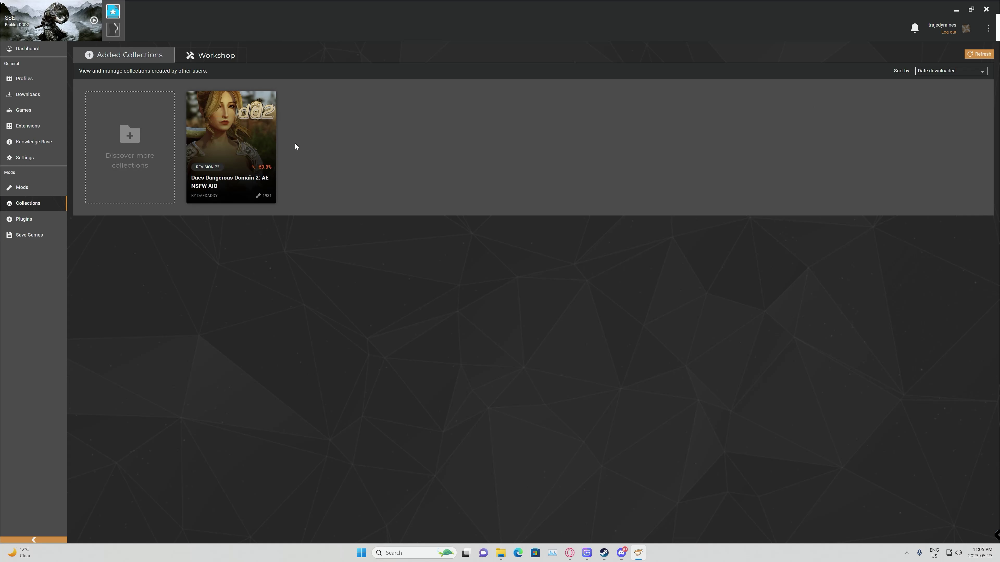
pyautogui.moveTo(219, 200)
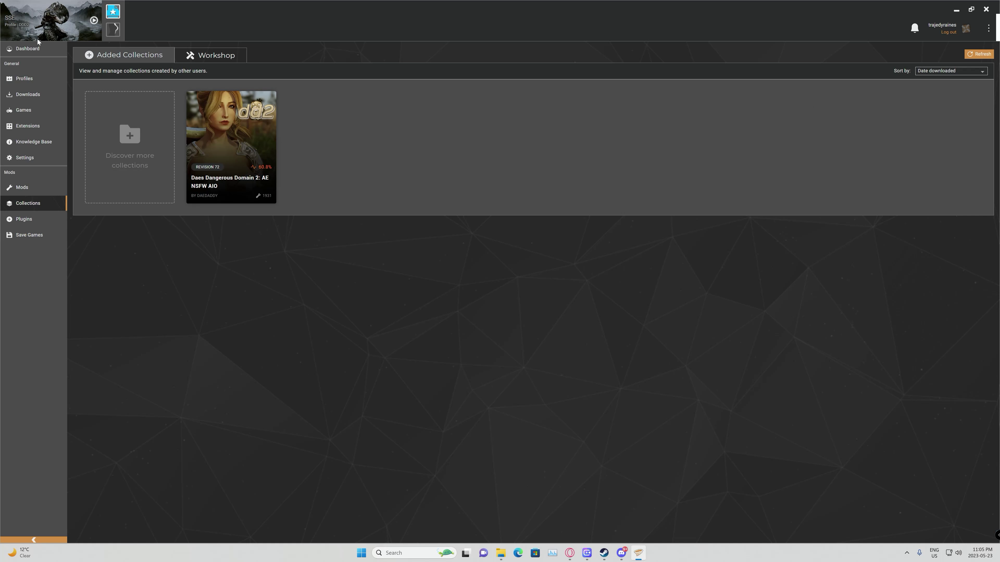
pyautogui.moveTo(998, 23)
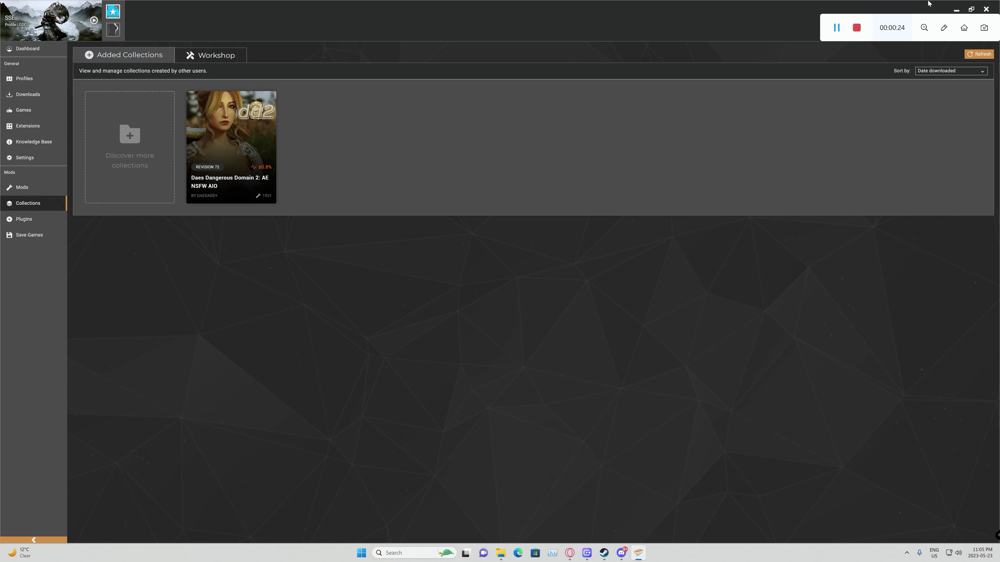
# - Show the guide's Nemesis and animations section and open DDD Skyrim (D:) in File Explorer
pyautogui.click(957, 10)
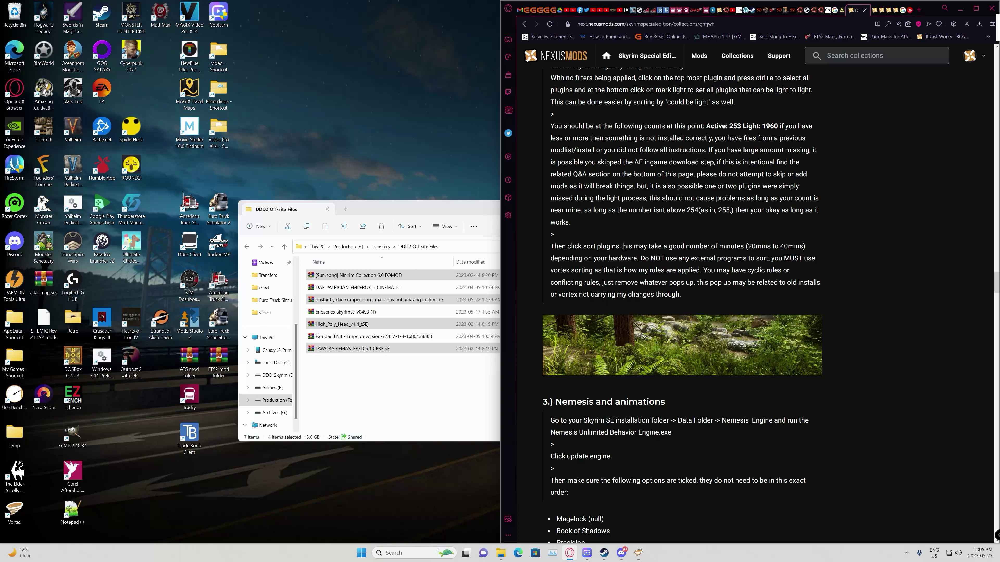
pyautogui.scroll(-5, 774, 283)
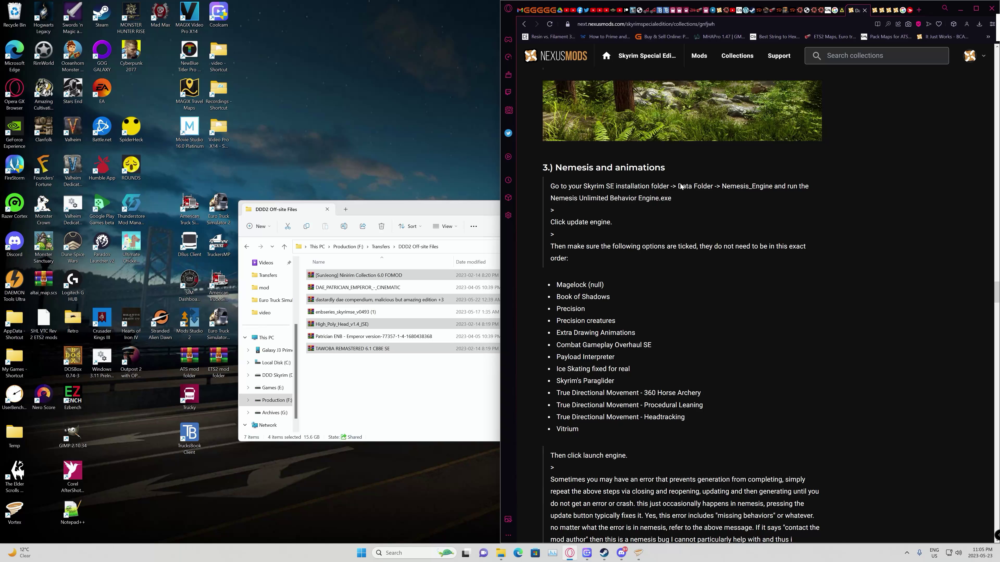
pyautogui.rightClick(505, 551)
pyautogui.click(488, 457)
# - Navigate from SteamLibrary through steamapps and common into the Skyrim Special Edition folder
pyautogui.click(321, 286)
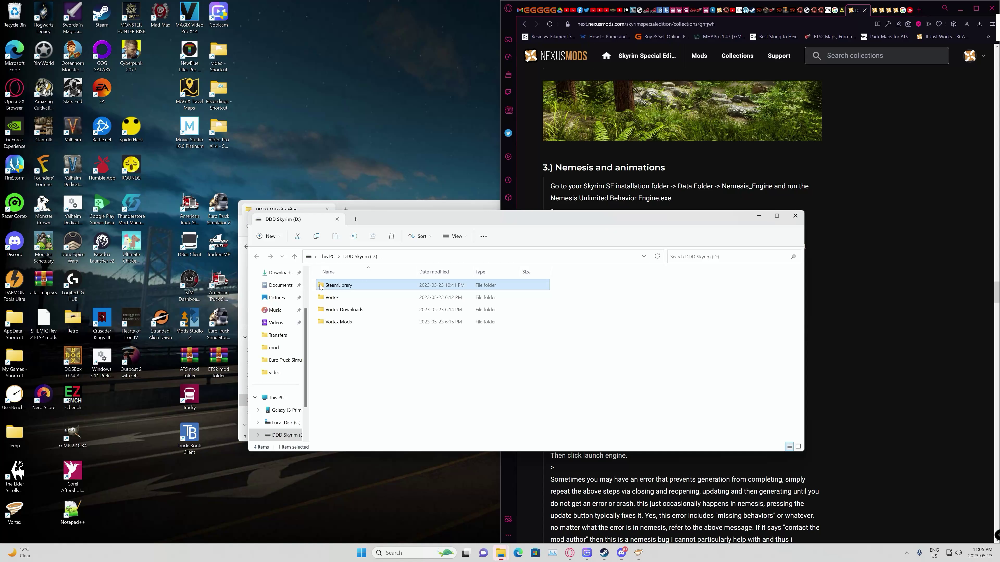
pyautogui.doubleClick(322, 286)
pyautogui.doubleClick(321, 287)
pyautogui.doubleClick(321, 287)
pyautogui.doubleClick(321, 287)
pyautogui.moveTo(565, 218); pyautogui.dragTo(506, 1)
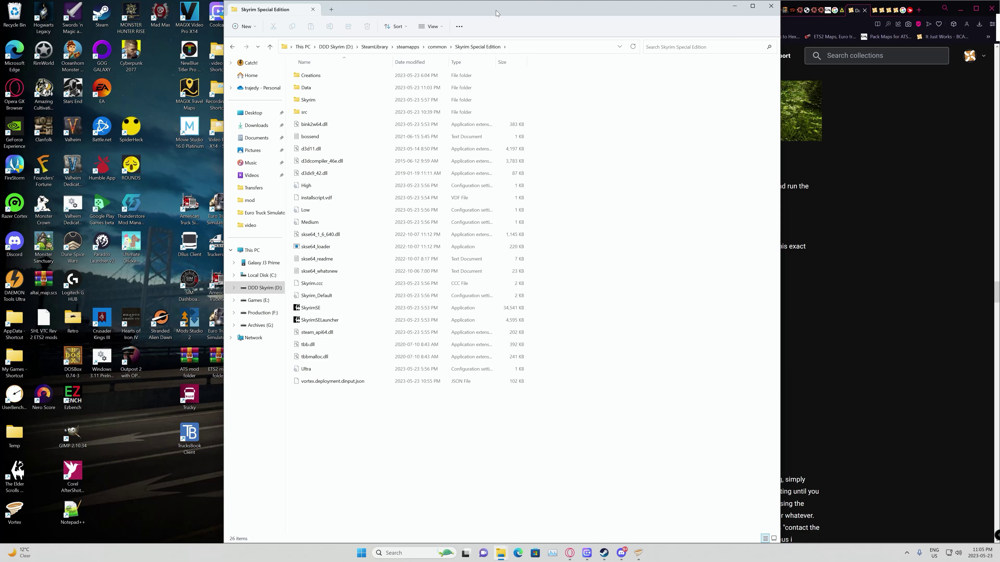
pyautogui.press('super+Down')
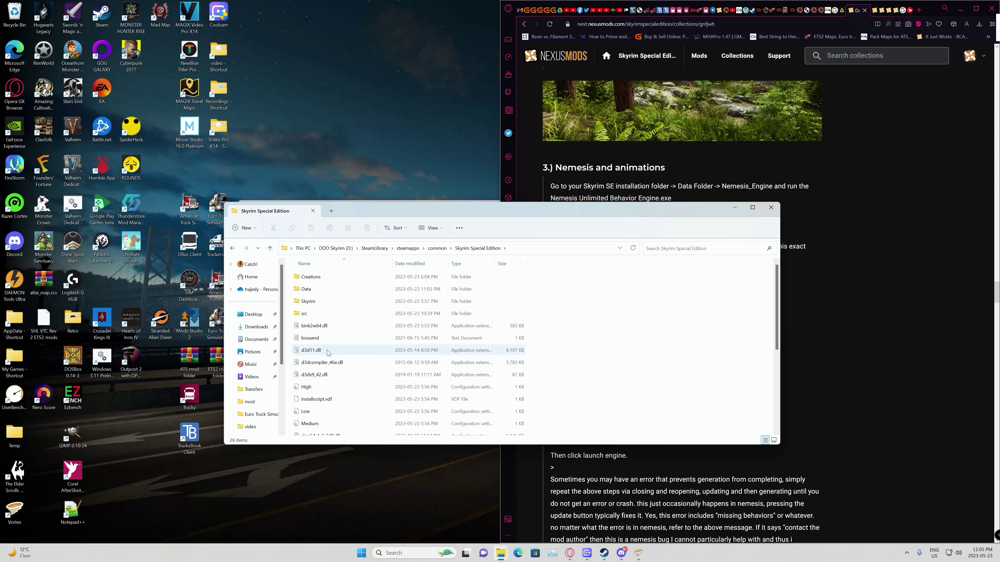
# - Open the Data folder and its Nemesis_Engine subfolder
pyautogui.doubleClick(299, 292)
pyautogui.scroll(-5, 352, 302)
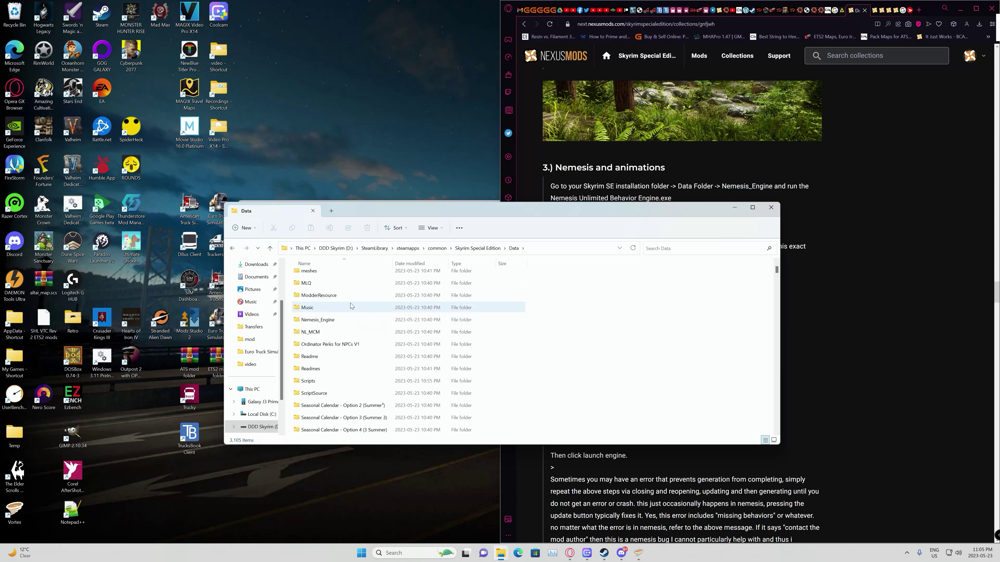
pyautogui.scroll(-10, 351, 305)
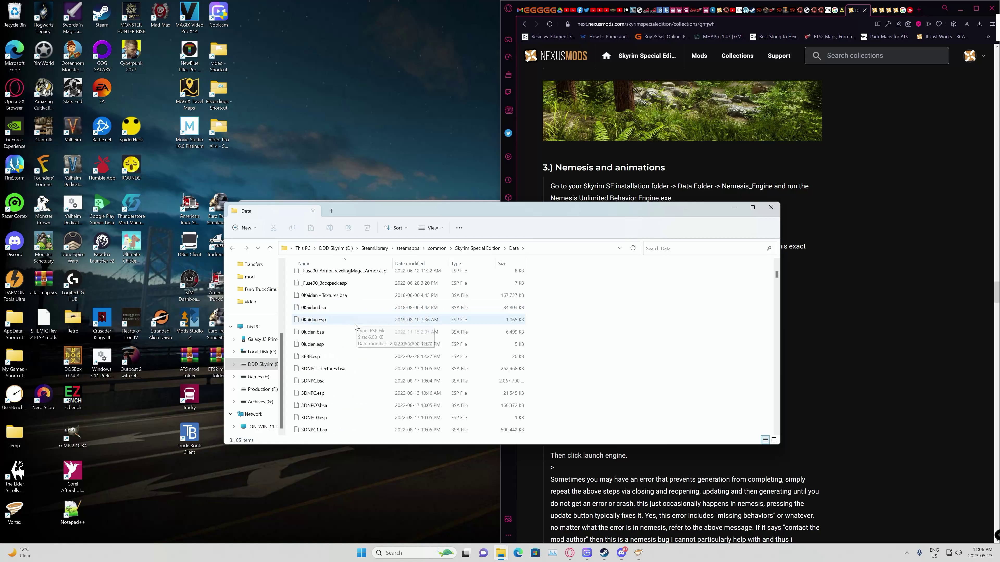
pyautogui.scroll(-10, 355, 325)
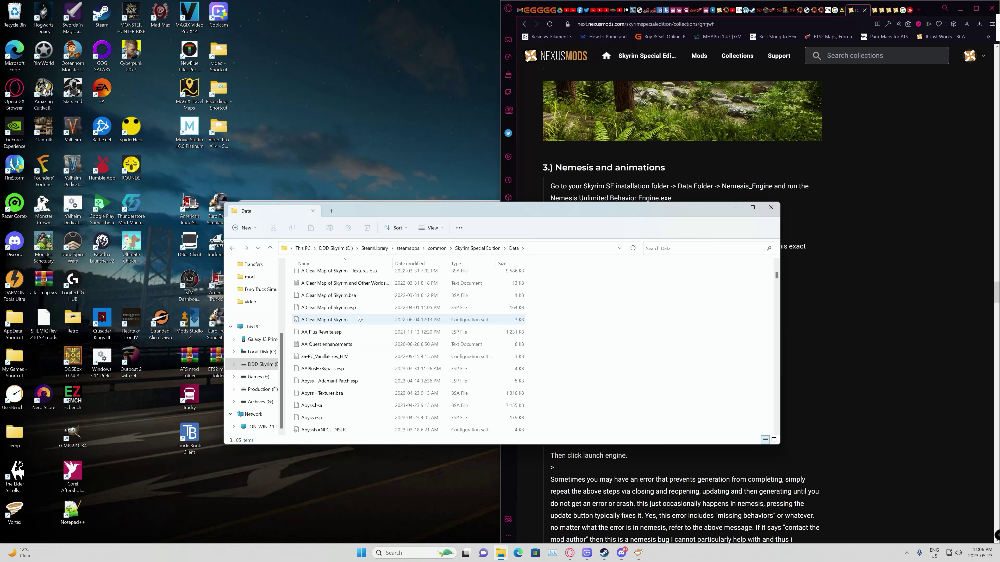
pyautogui.click(269, 248)
pyautogui.scroll(-4, 343, 309)
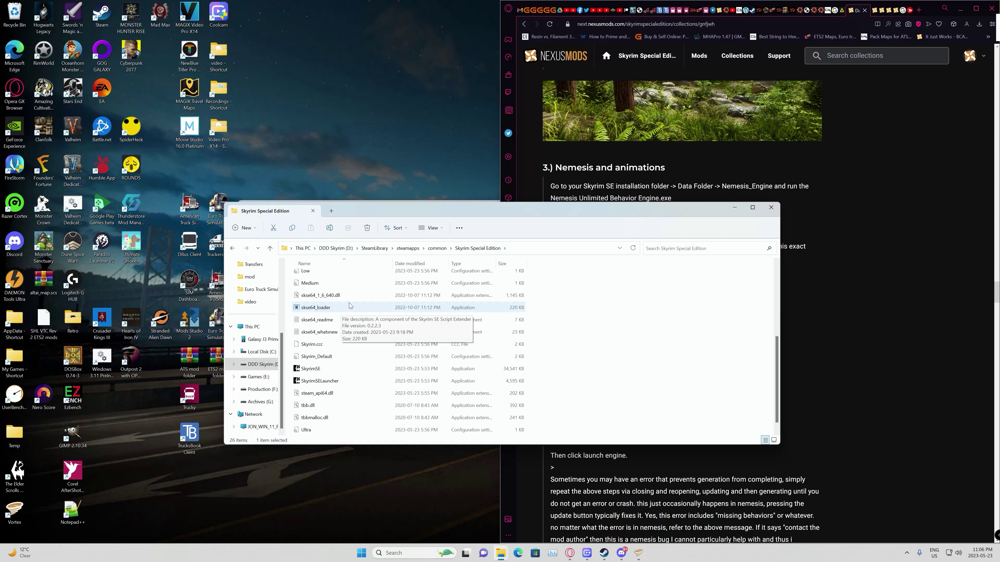
pyautogui.scroll(4, 357, 302)
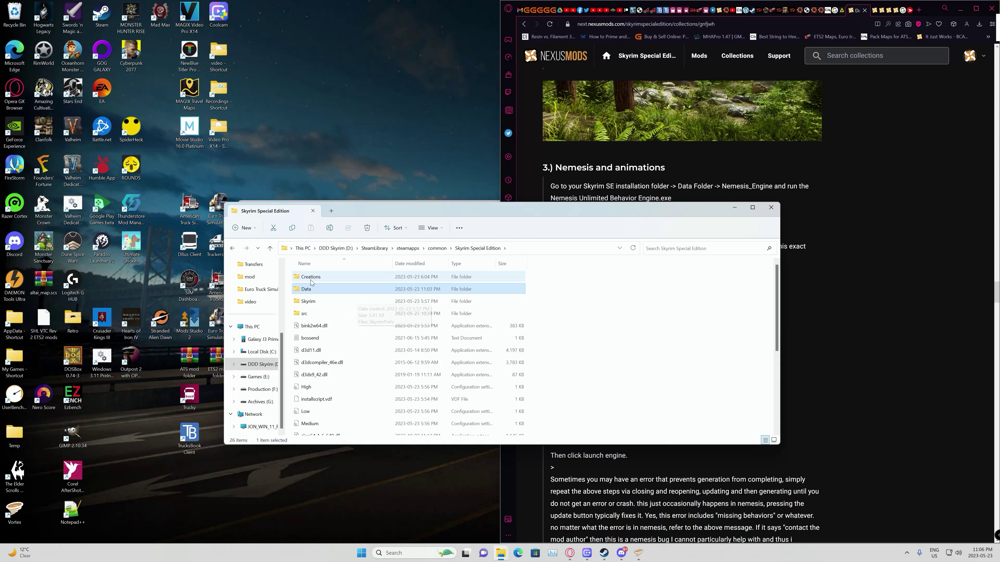
pyautogui.doubleClick(308, 290)
pyautogui.scroll(-5, 359, 308)
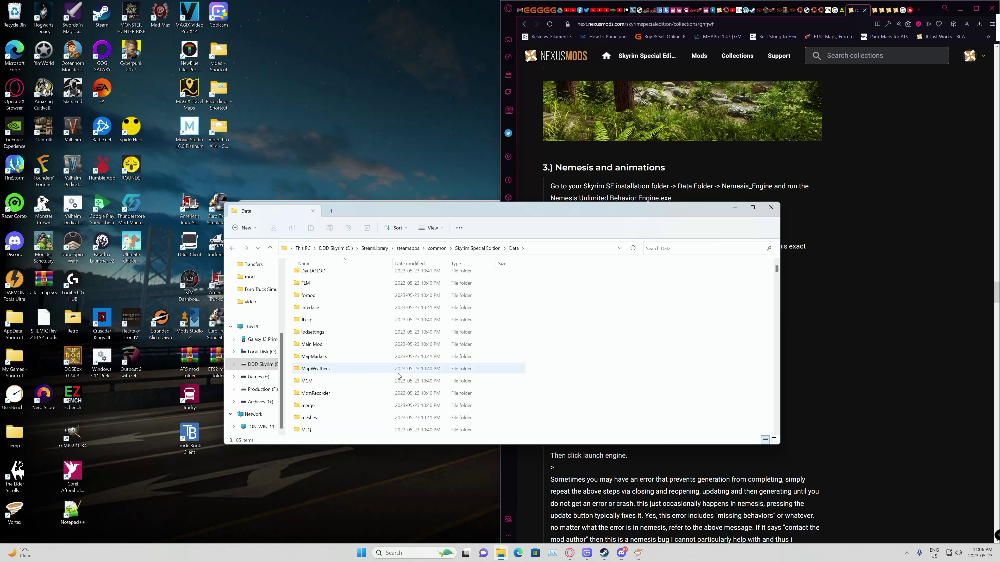
pyautogui.scroll(-1, 358, 365)
pyautogui.scroll(-2, 357, 365)
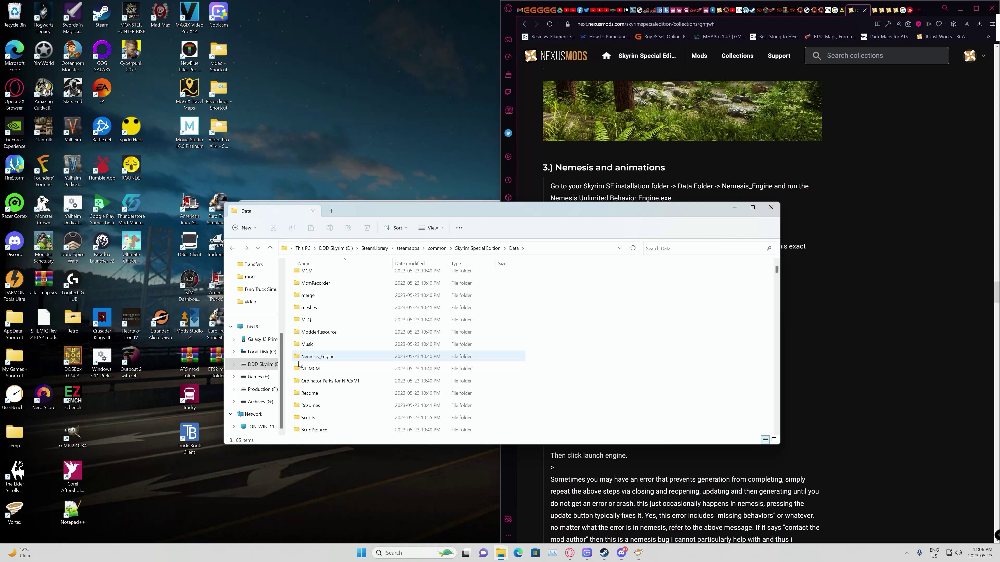
pyautogui.doubleClick(318, 356)
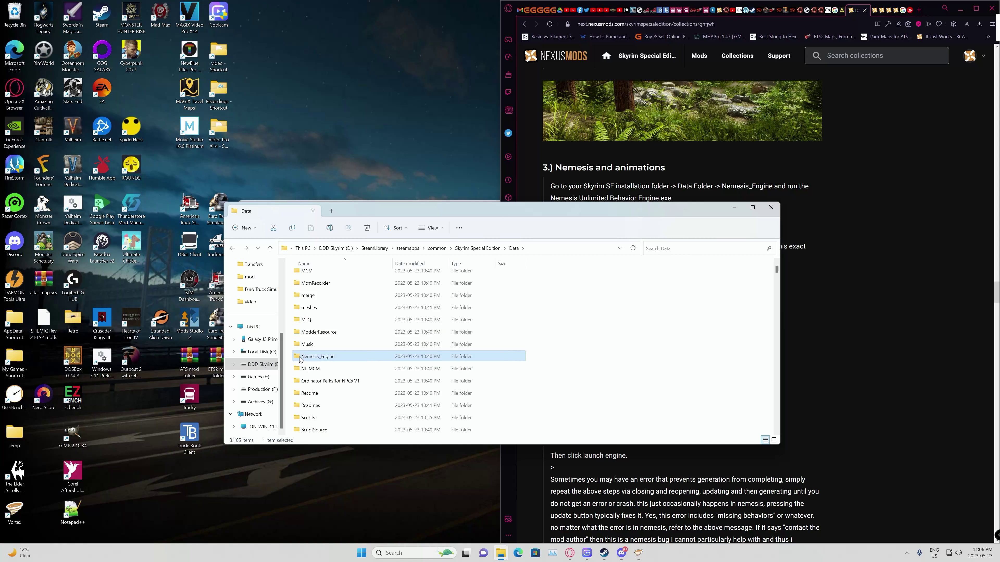
pyautogui.scroll(-3, 292, 327)
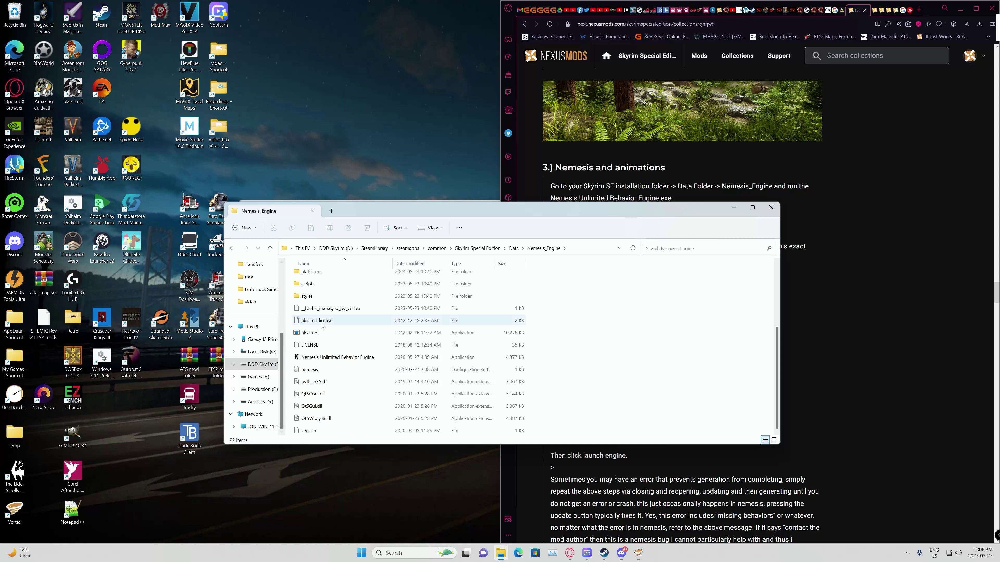
# - Launch Nemesis Unlimited Behavior Engine, dismiss the cache warnings, and place it beside the guide
pyautogui.doubleClick(304, 357)
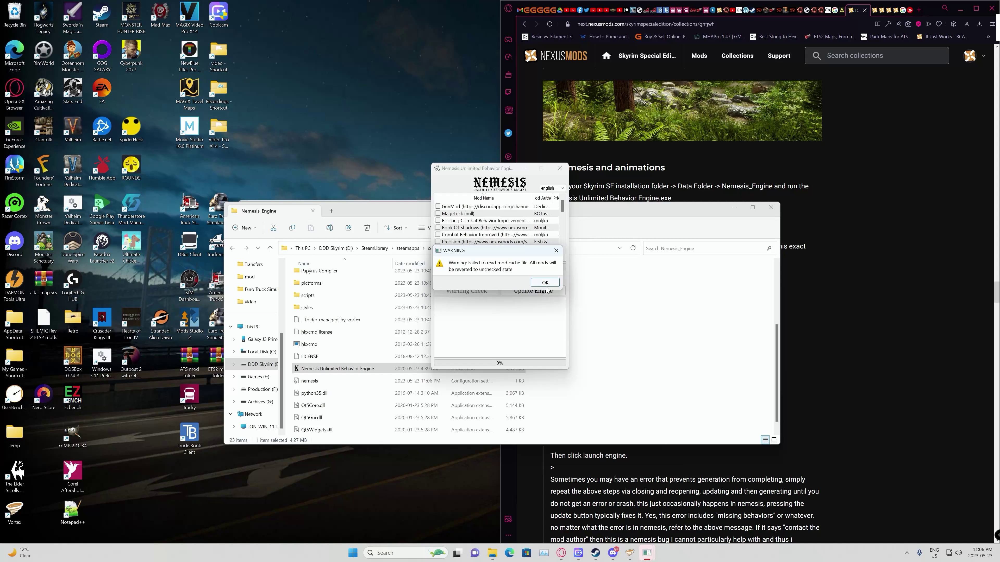
pyautogui.click(540, 283)
pyautogui.click(540, 284)
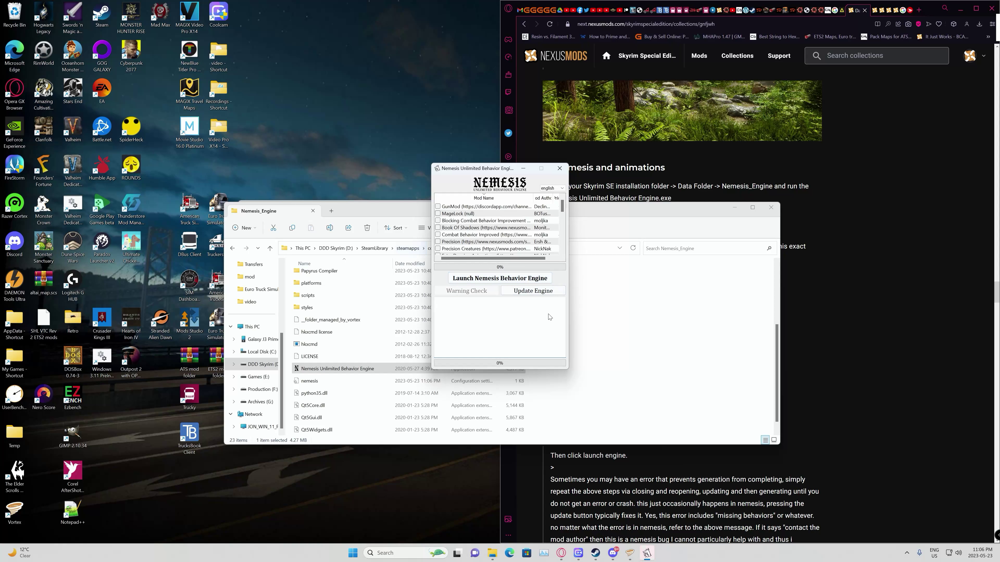
pyautogui.moveTo(611, 212); pyautogui.dragTo(386, 265)
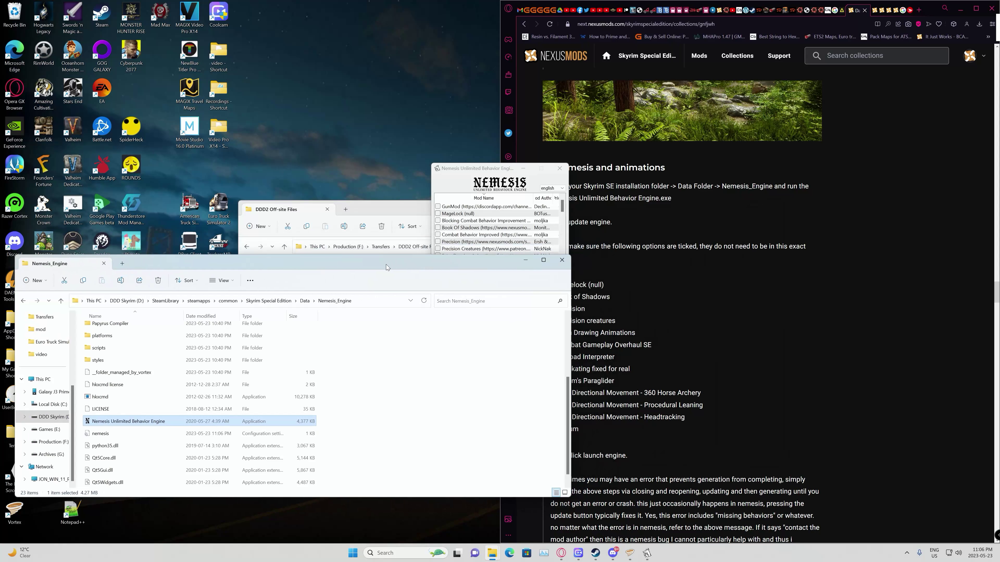
pyautogui.click(488, 170)
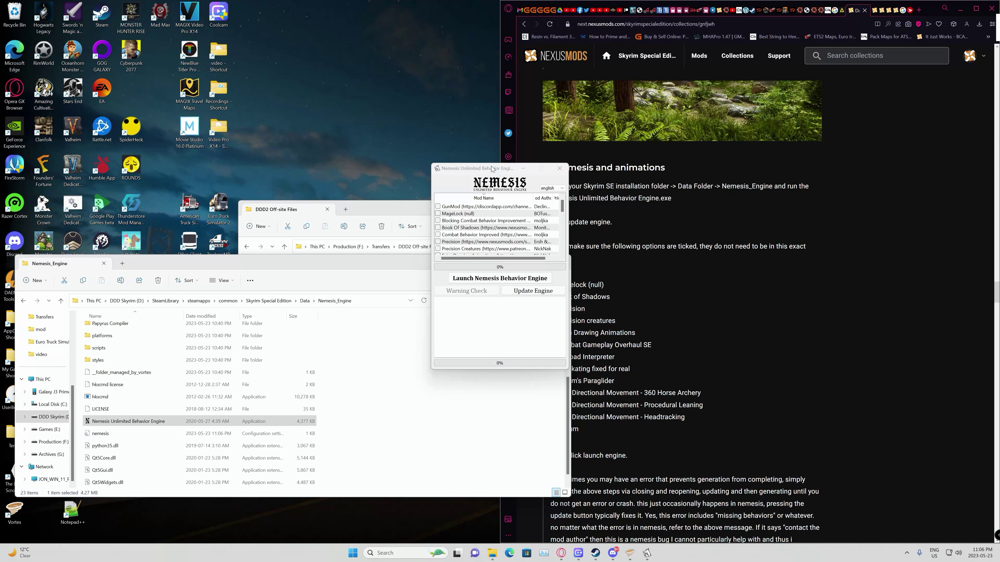
pyautogui.moveTo(491, 169); pyautogui.dragTo(370, 110)
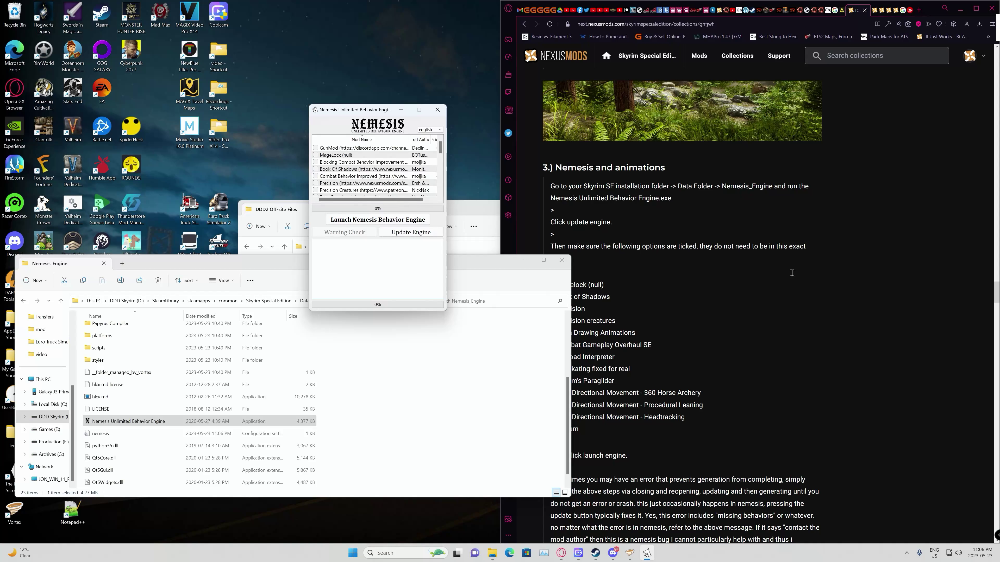
pyautogui.click(831, 333)
pyautogui.scroll(-1, 787, 300)
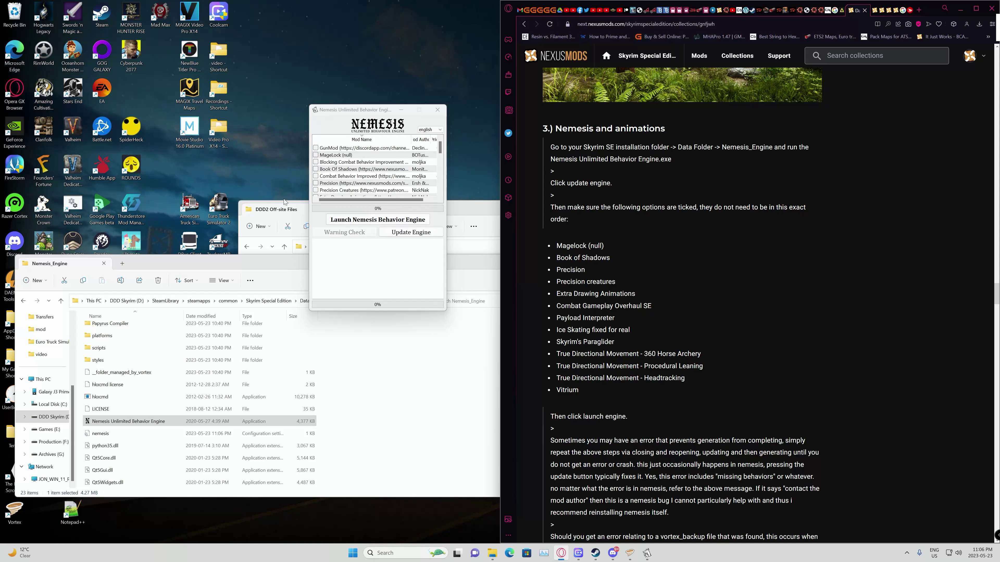
# - Tick MageLock (null), Book Of Shadows, Precision Creatures, Combat Gameplay Overhaul SE and Payload Interpreter
pyautogui.click(316, 154)
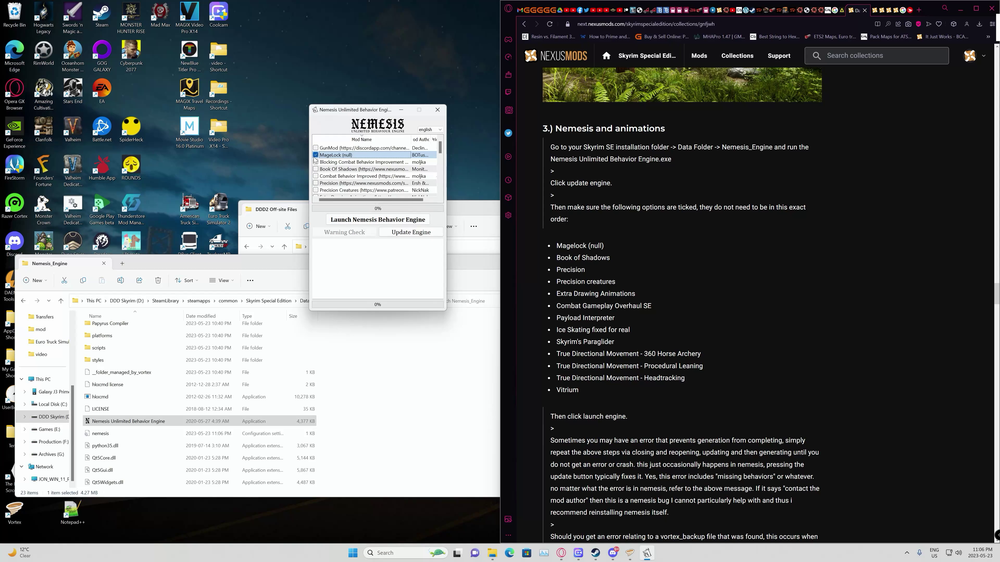
pyautogui.click(321, 171)
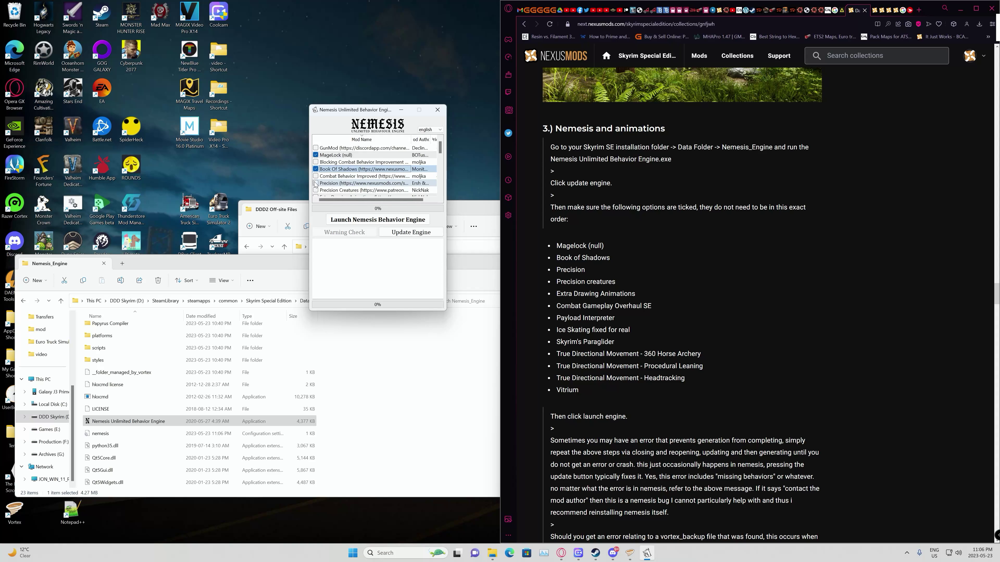
pyautogui.click(315, 190)
pyautogui.scroll(-2, 349, 184)
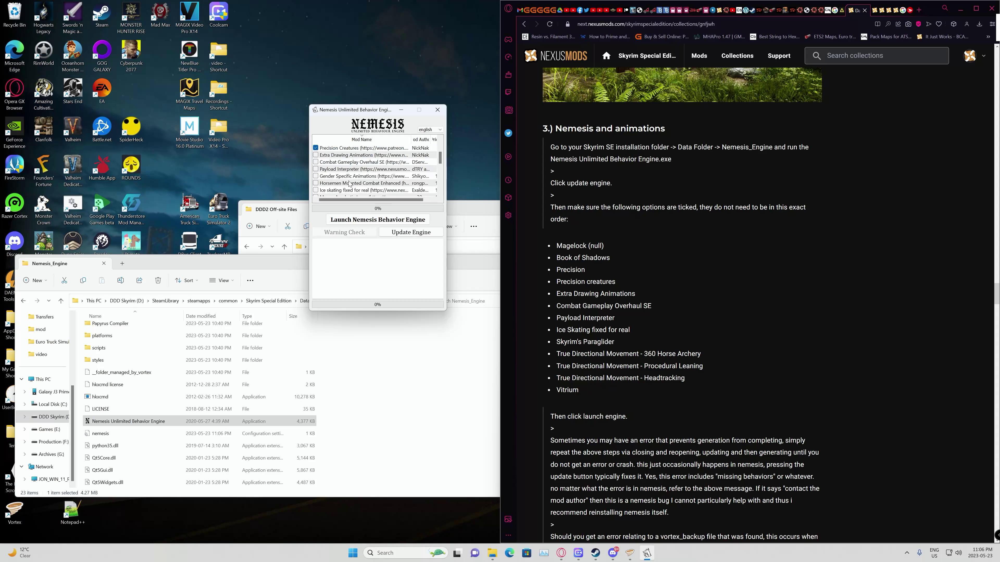
pyautogui.click(316, 162)
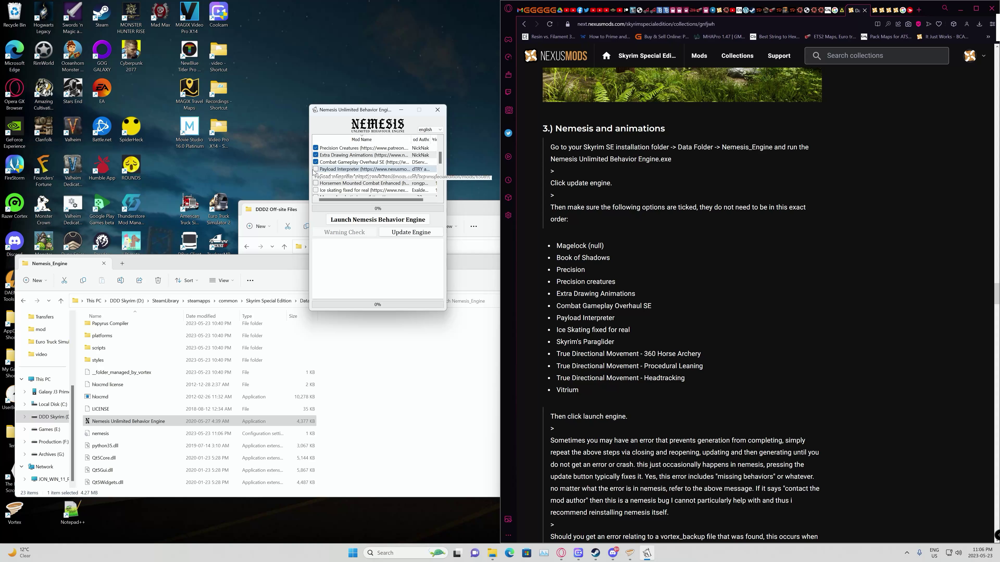
pyautogui.click(315, 173)
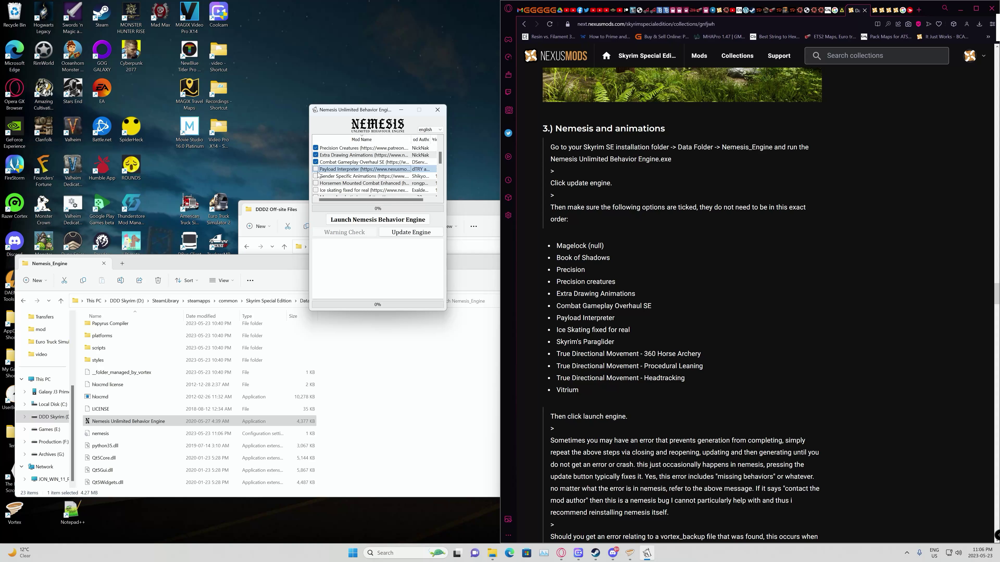
pyautogui.click(316, 170)
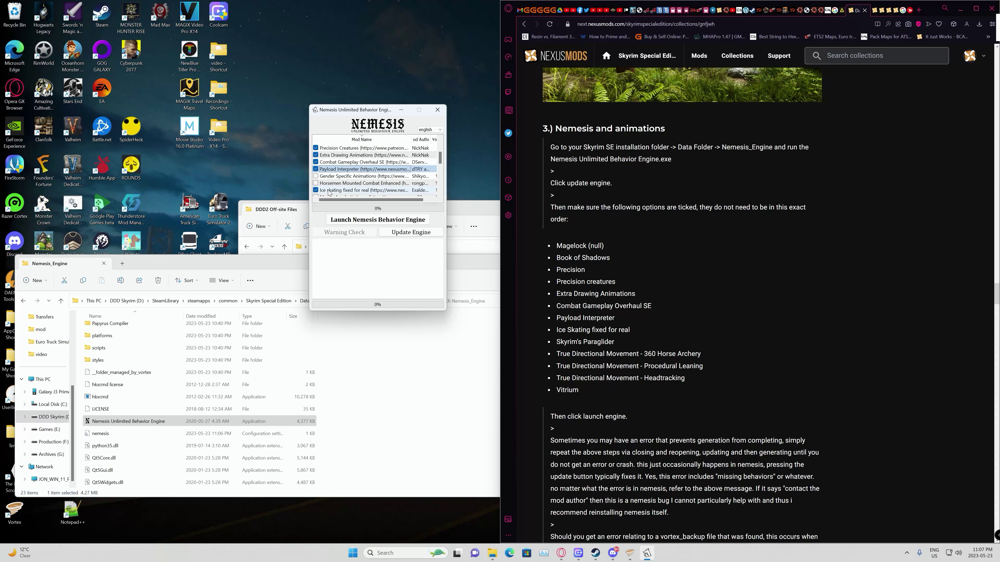
# - Tick True Directional Movement - Procedural Leaning and True Directional Movement - Headtracking
pyautogui.scroll(-2, 357, 179)
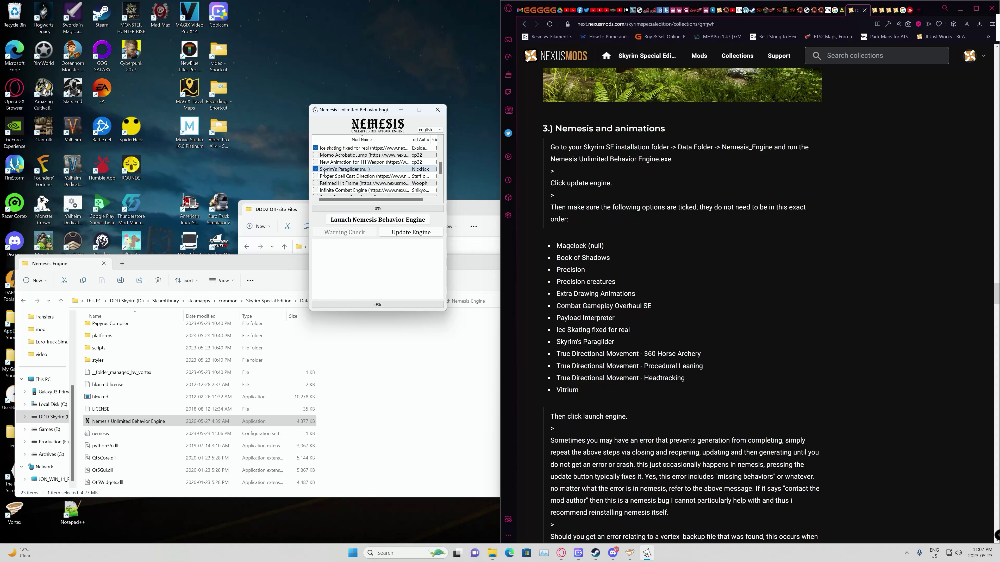
pyautogui.scroll(-3, 330, 172)
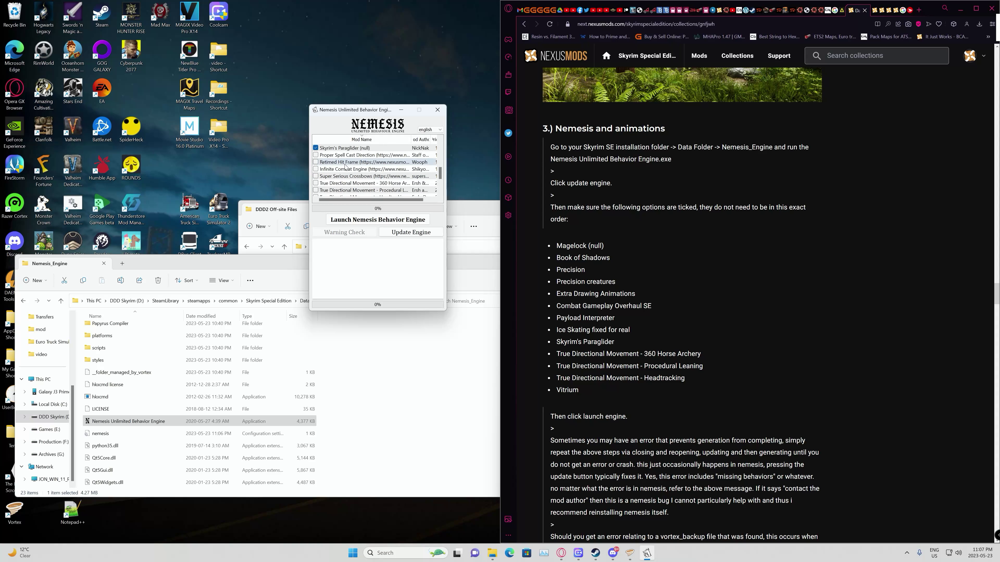
pyautogui.click(315, 148)
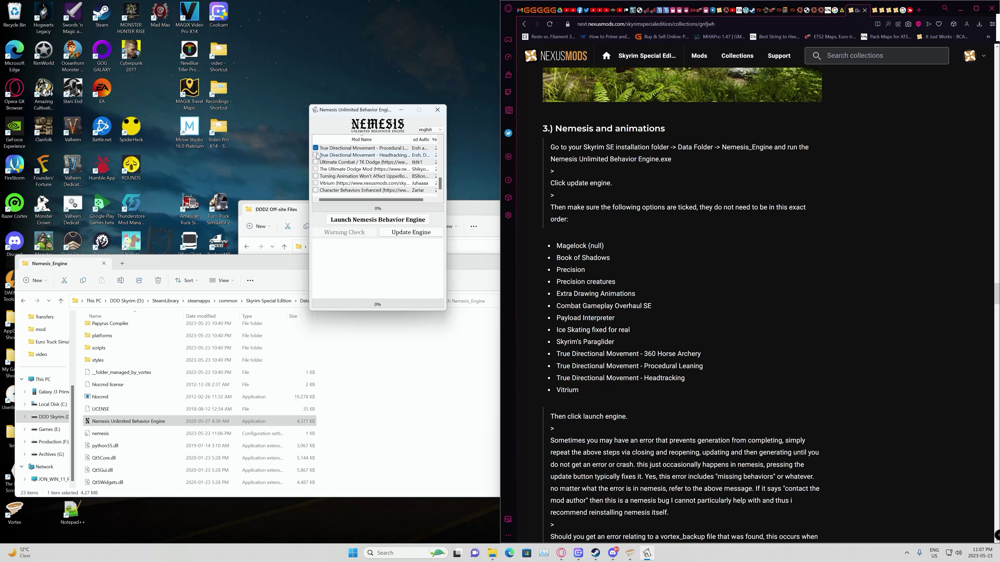
pyautogui.click(315, 155)
pyautogui.scroll(2, 318, 160)
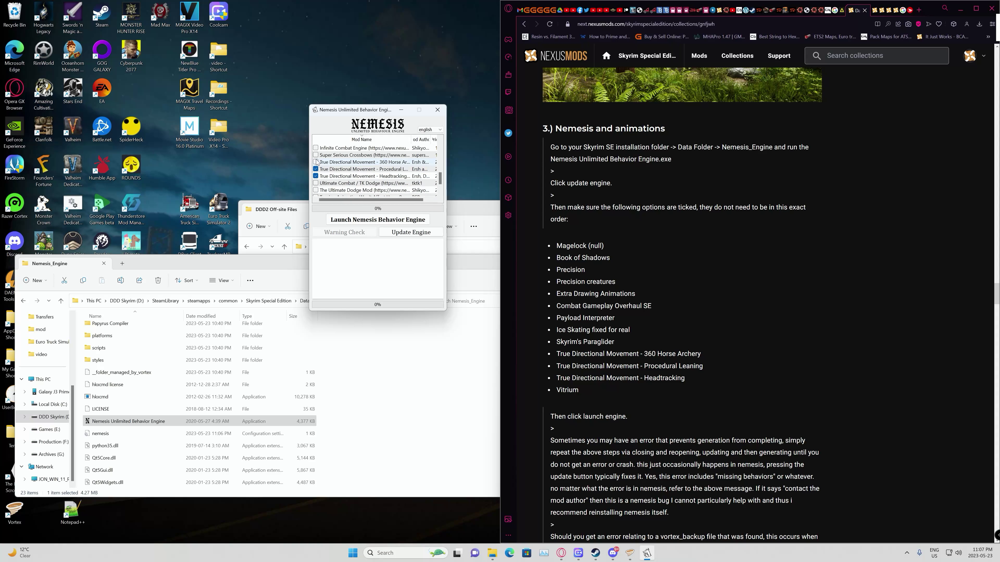
pyautogui.scroll(-1, 346, 162)
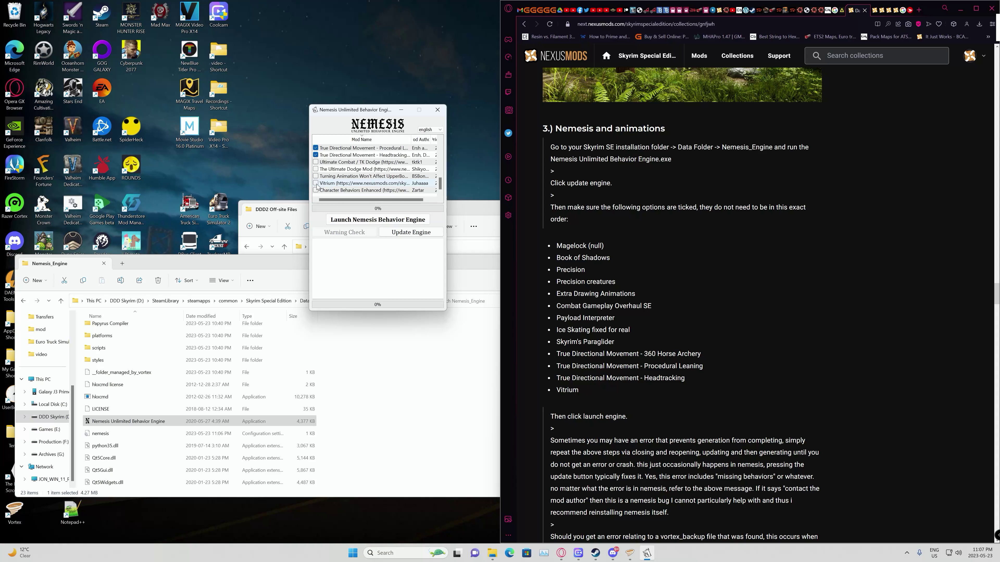
# - Run Update Engine until the log shows the engine update complete after 40 seconds
pyautogui.click(413, 232)
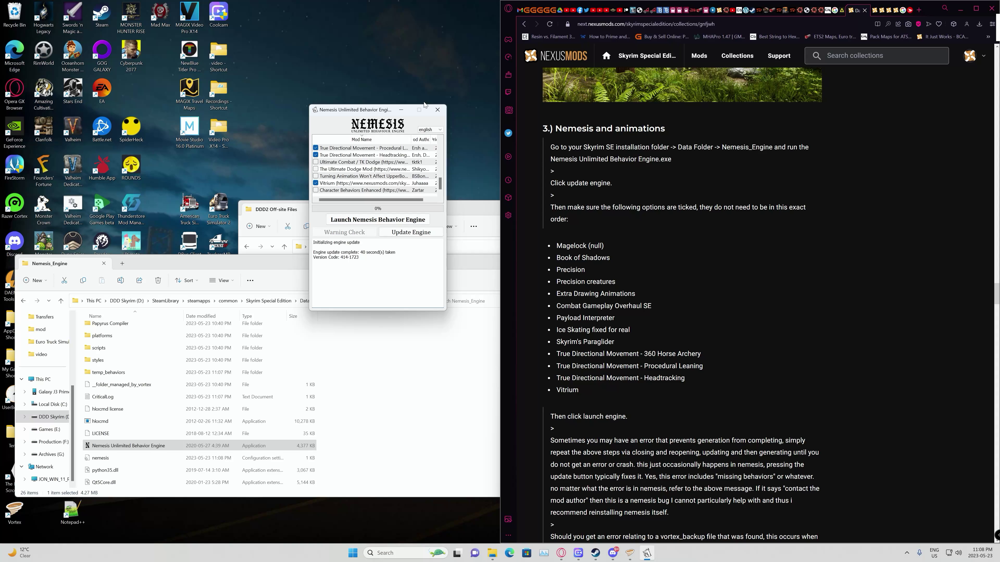
# - Launch behavior generation, which fails at 99% with ERROR(1210), a missing vital behavior file
pyautogui.click(377, 219)
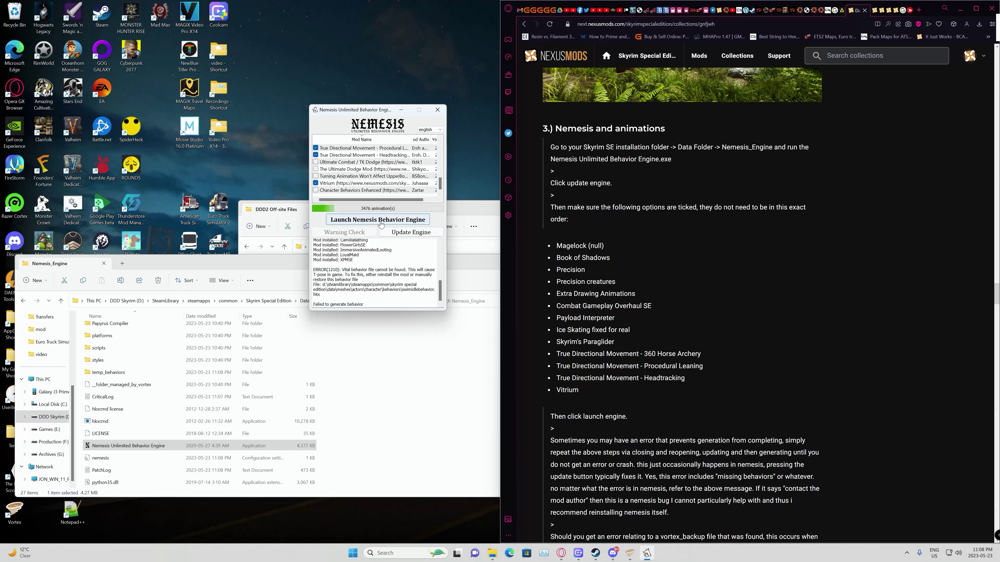
# - Close the failed engine, reopen Nemesis Unlimited Behavior Engine, and update it again in 8 seconds
pyautogui.click(443, 109)
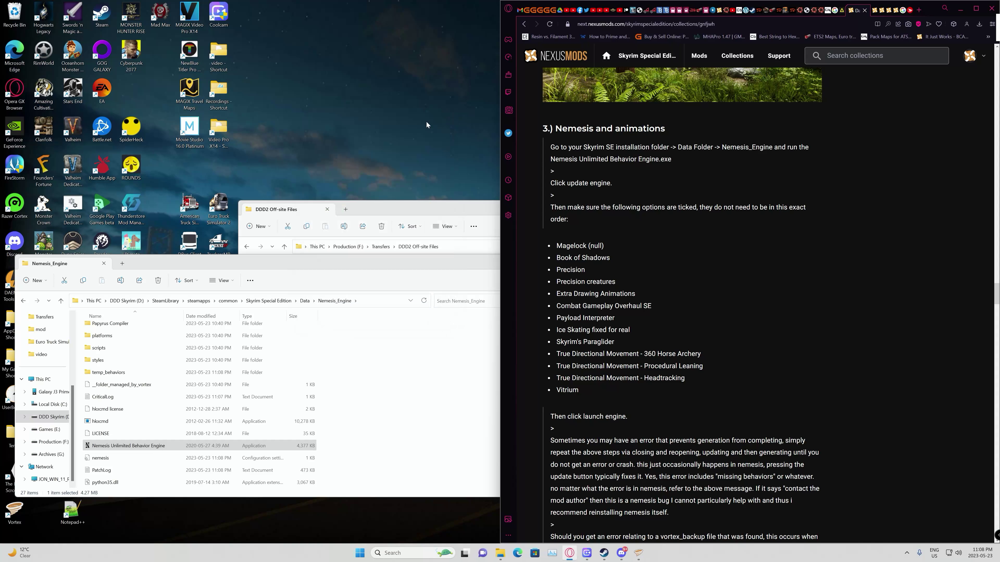
pyautogui.click(86, 448)
pyautogui.doubleClick(86, 449)
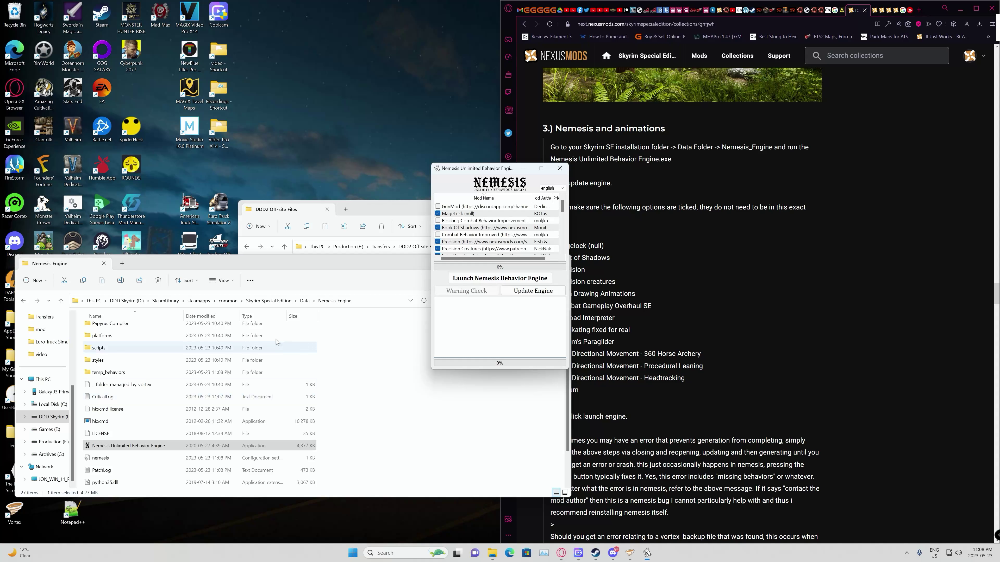
pyautogui.click(532, 291)
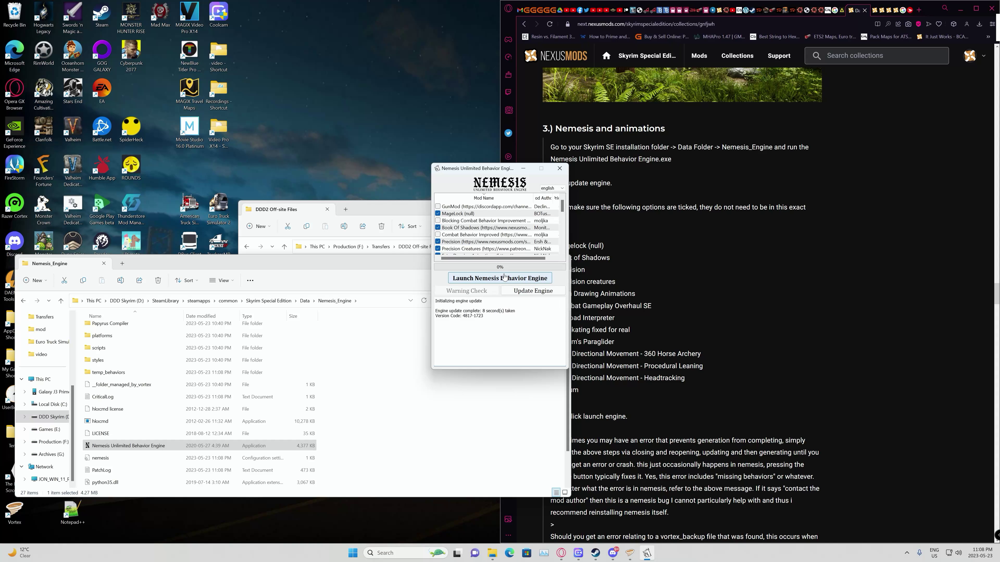
# - Generate behaviors successfully, 3482 animations in 15 seconds, then close the engine
pyautogui.click(505, 277)
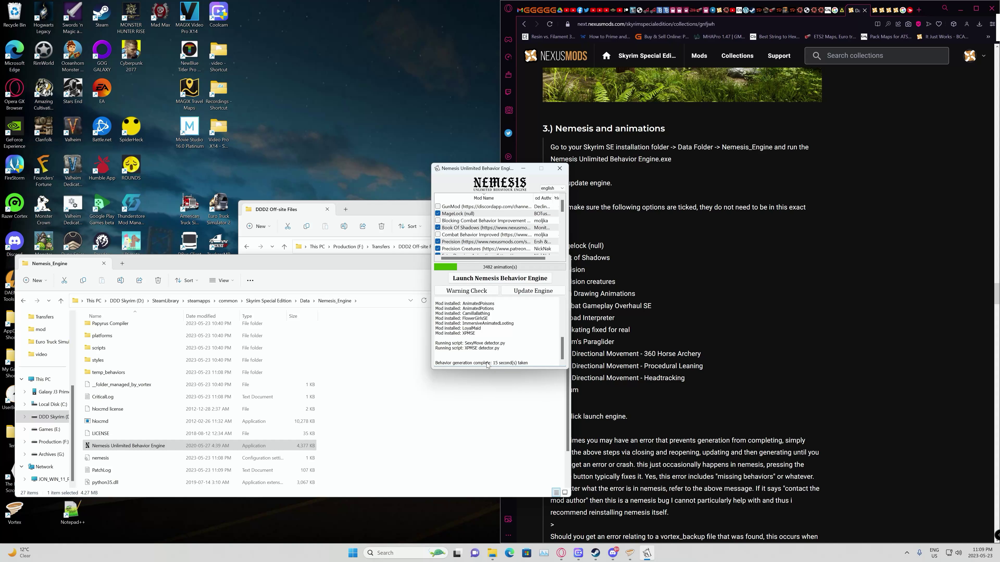
pyautogui.scroll(-10, 522, 223)
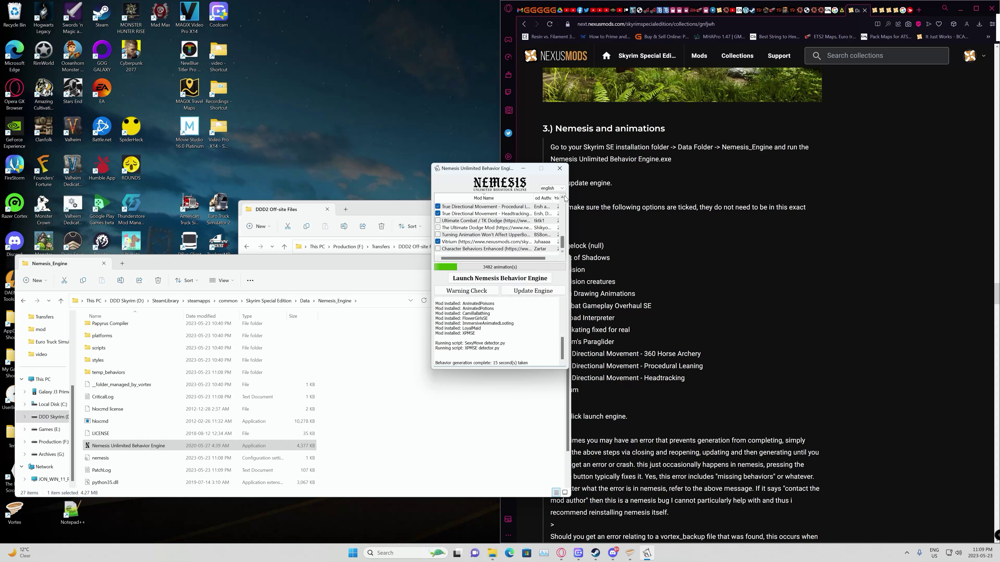
pyautogui.click(559, 168)
# - Scroll the collection guide to '4.) Installing an ENB Preset (Manually and not through Vortex)'
pyautogui.click(733, 286)
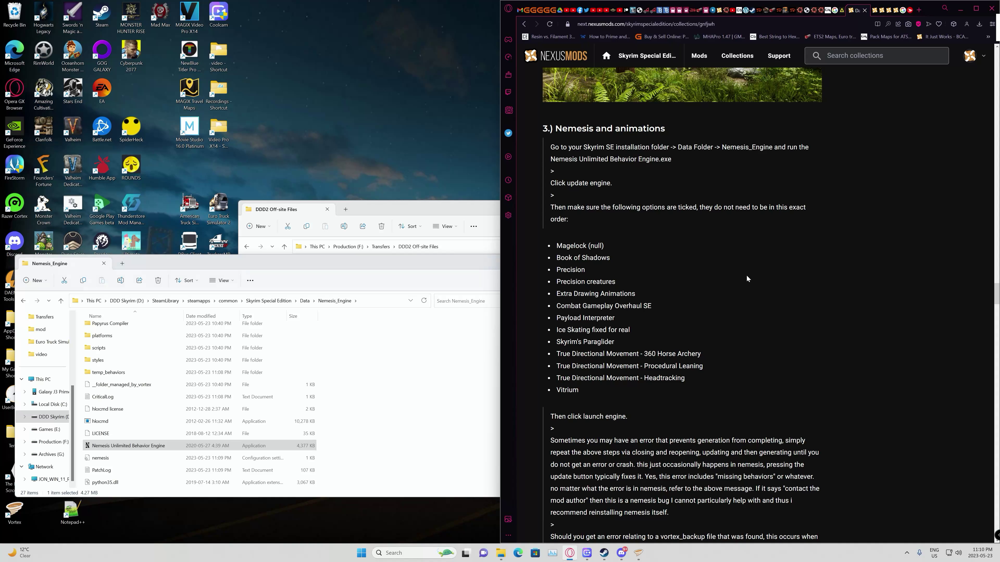
pyautogui.scroll(-5, 748, 272)
pyautogui.scroll(-1, 757, 265)
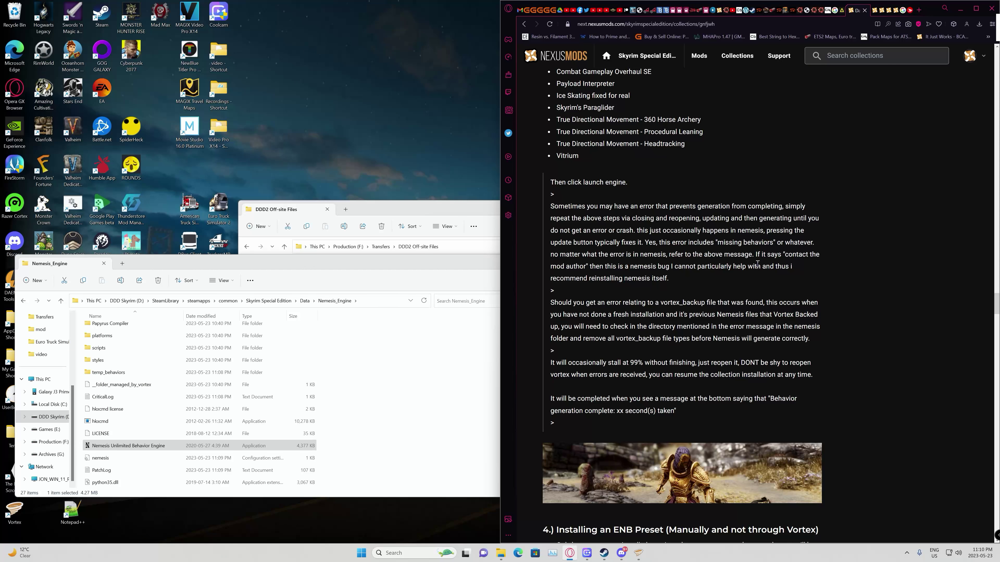
pyautogui.scroll(-4, 757, 264)
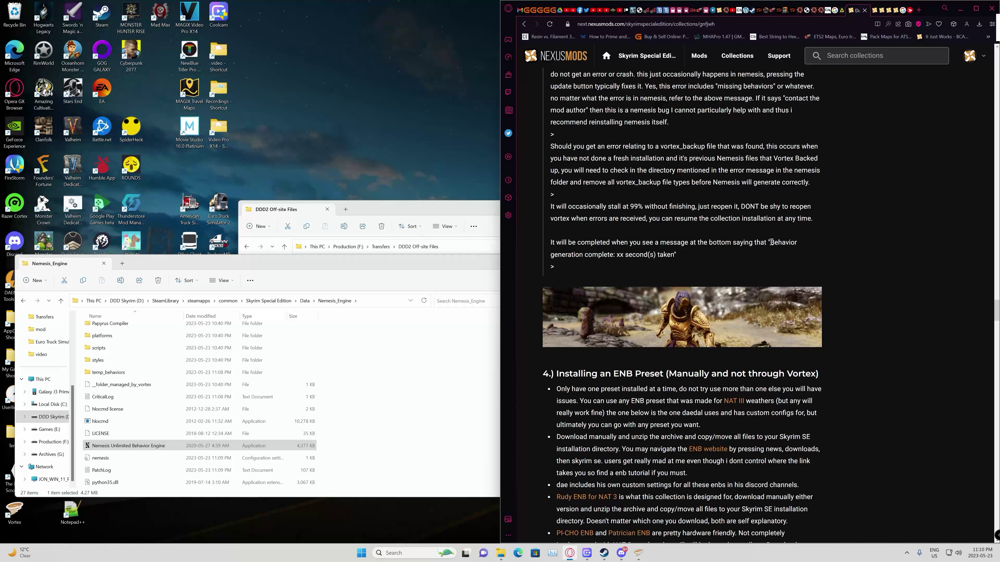
pyautogui.scroll(-5, 620, 233)
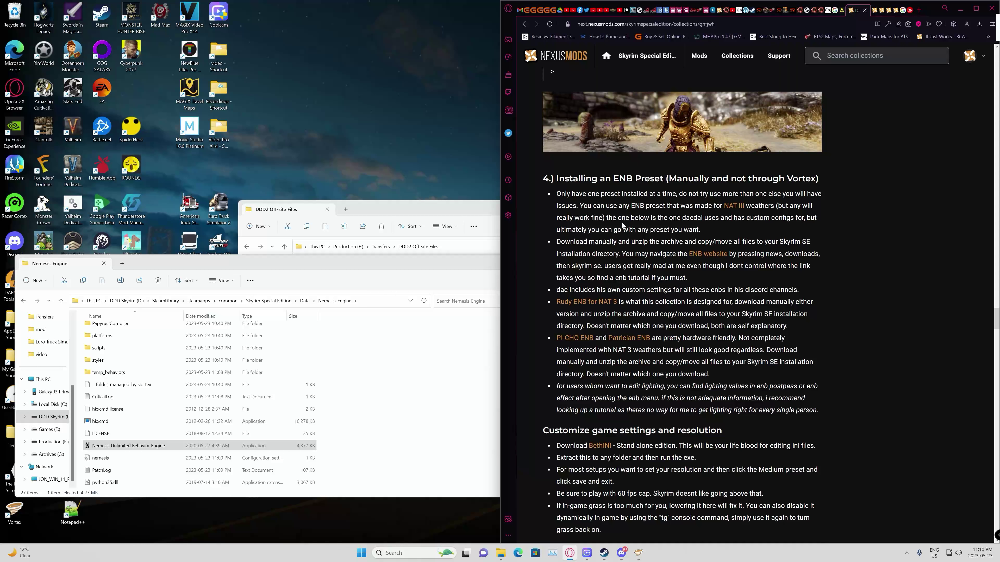
pyautogui.scroll(1, 622, 223)
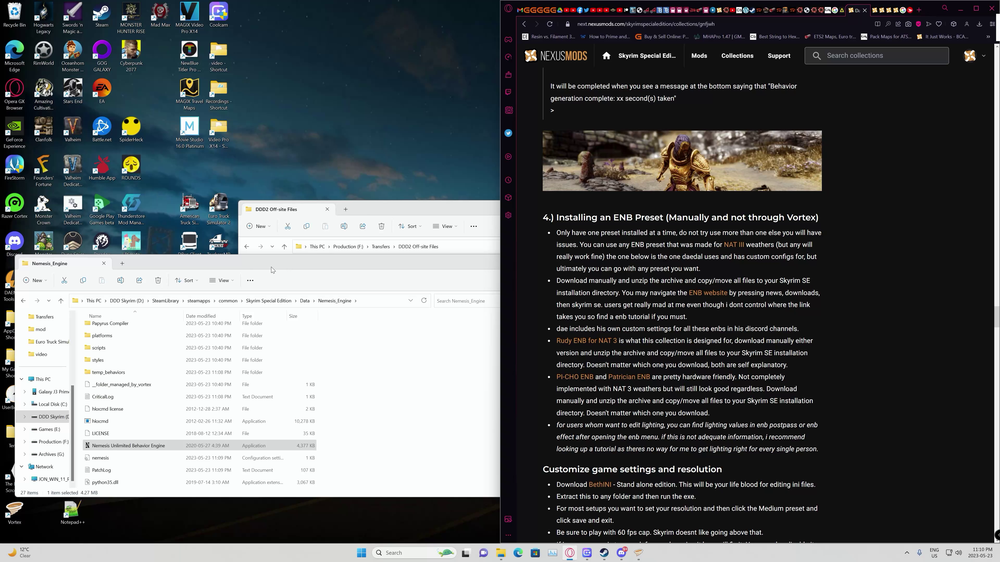
# - Navigate Explorer up from Data to the Skyrim Special Edition game folder
pyautogui.click(60, 306)
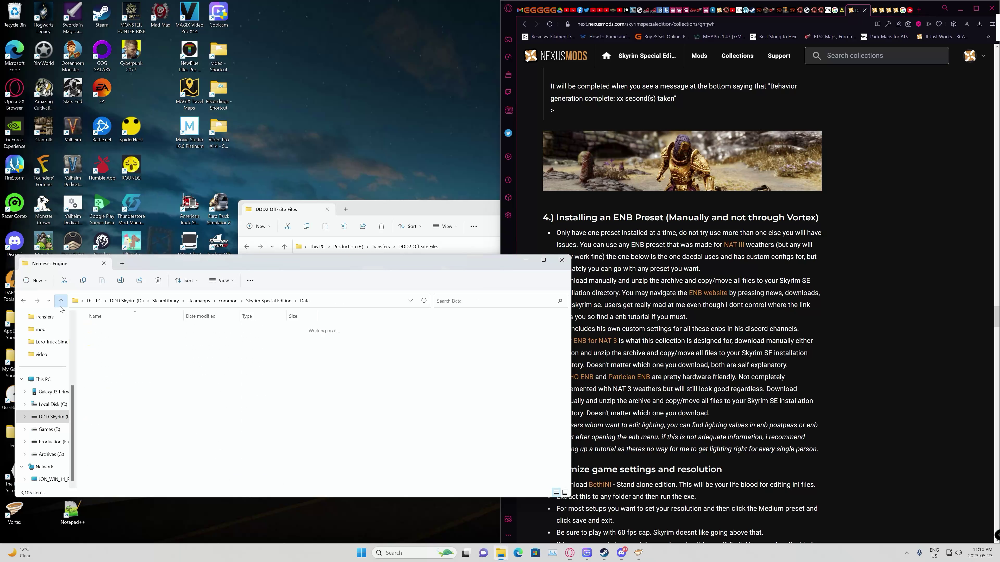
pyautogui.click(61, 303)
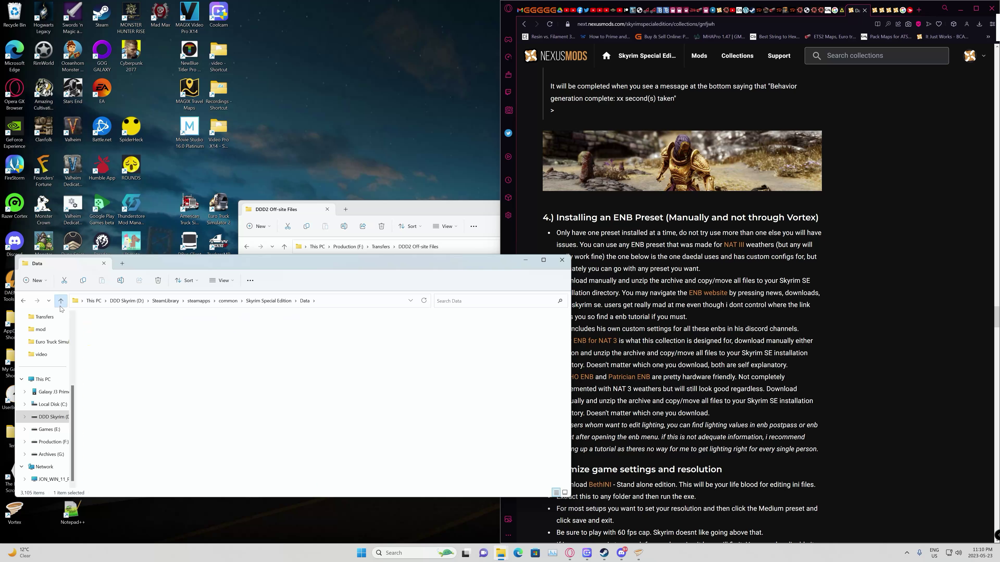
pyautogui.click(365, 205)
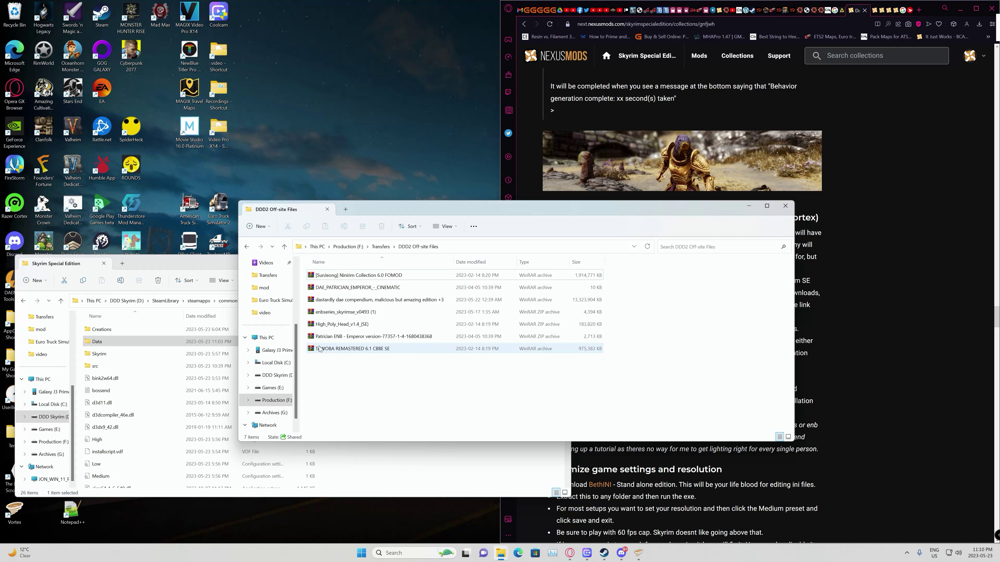
# - Copy Patrician ENB's enbseries folder and four .ini files from the archive into the Skyrim folder
pyautogui.doubleClick(374, 337)
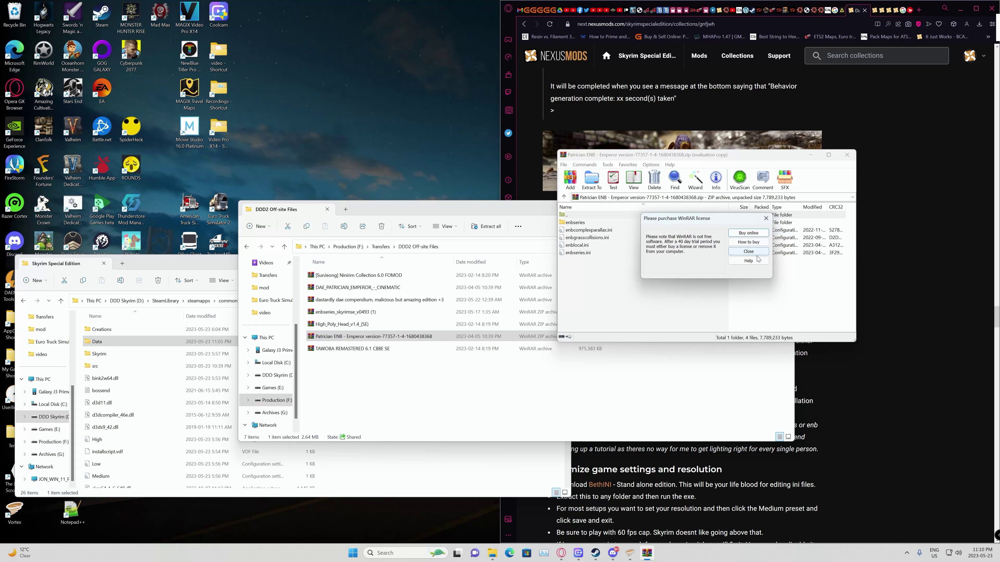
pyautogui.click(750, 252)
pyautogui.moveTo(585, 280); pyautogui.dragTo(358, 474)
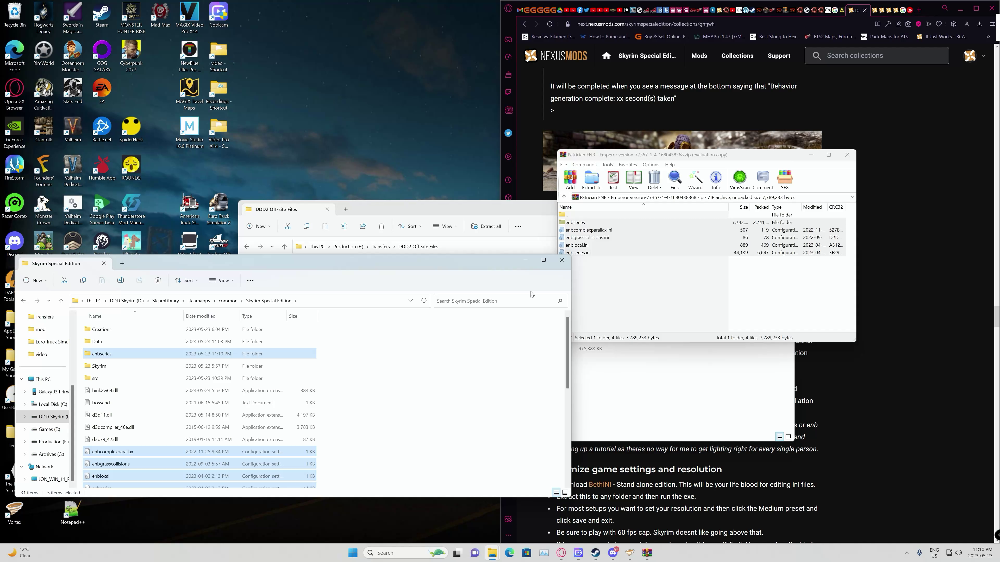
pyautogui.click(610, 279)
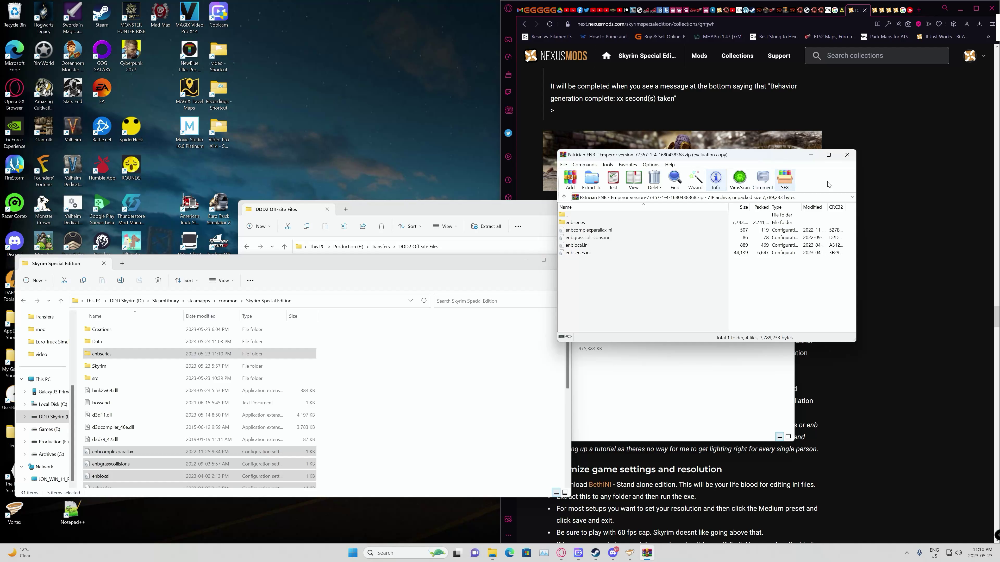
# - Close the Patrician archive and open DAE_PATRICIAN_EMPEROR_-_CINEMATIC, browsing its enbseries folder
pyautogui.click(847, 154)
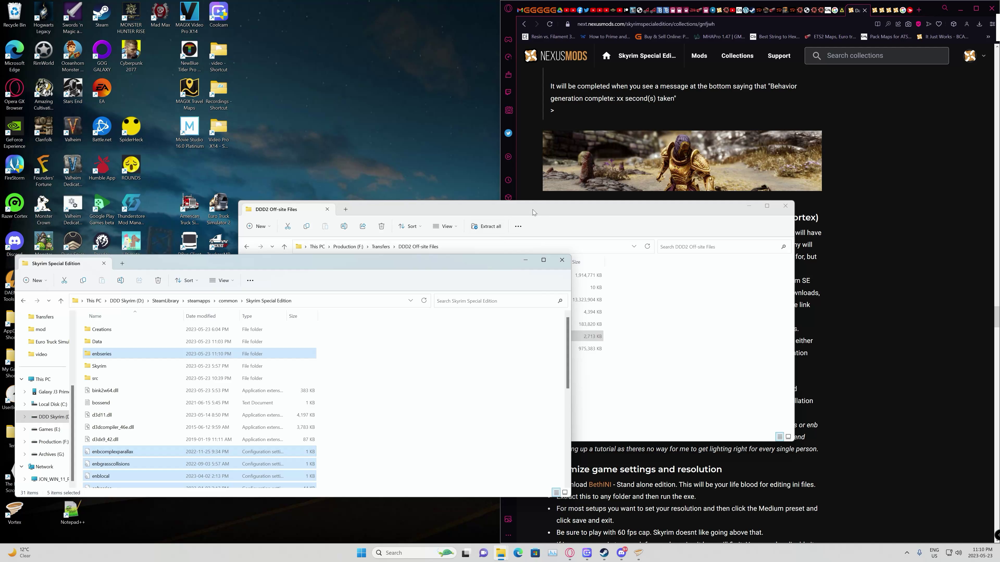
pyautogui.moveTo(533, 209); pyautogui.dragTo(654, 193)
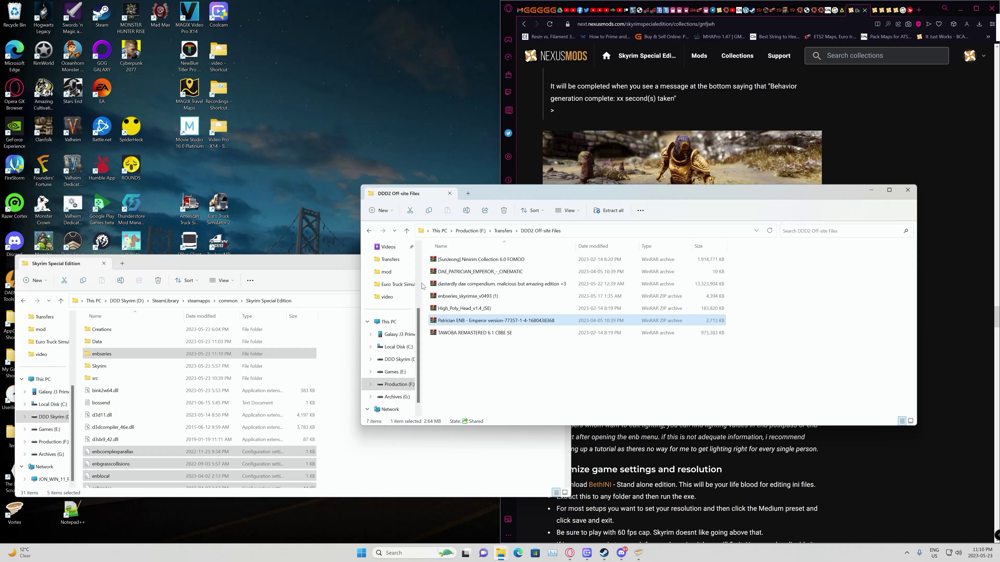
pyautogui.doubleClick(432, 272)
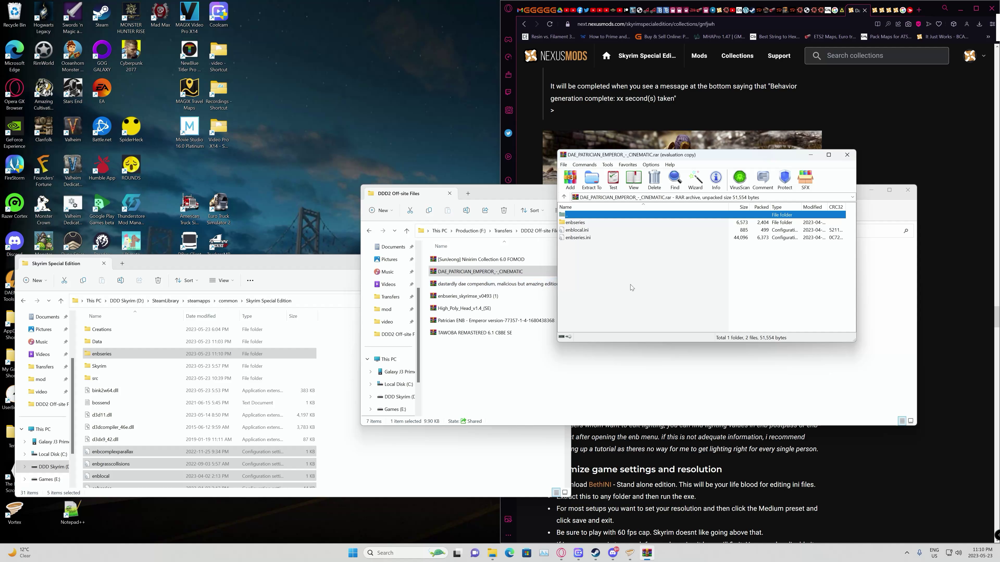
pyautogui.moveTo(613, 287); pyautogui.dragTo(583, 242)
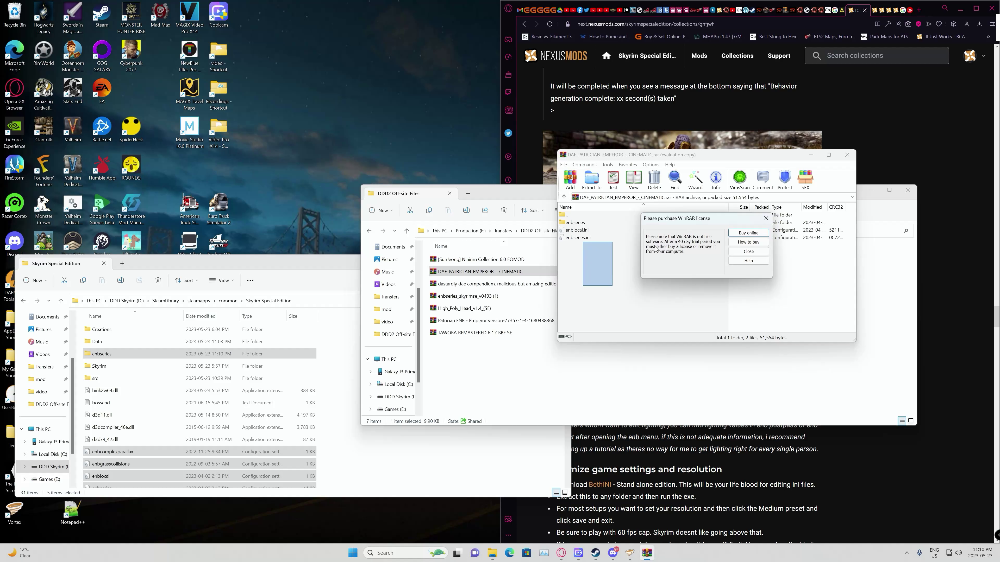
pyautogui.click(748, 251)
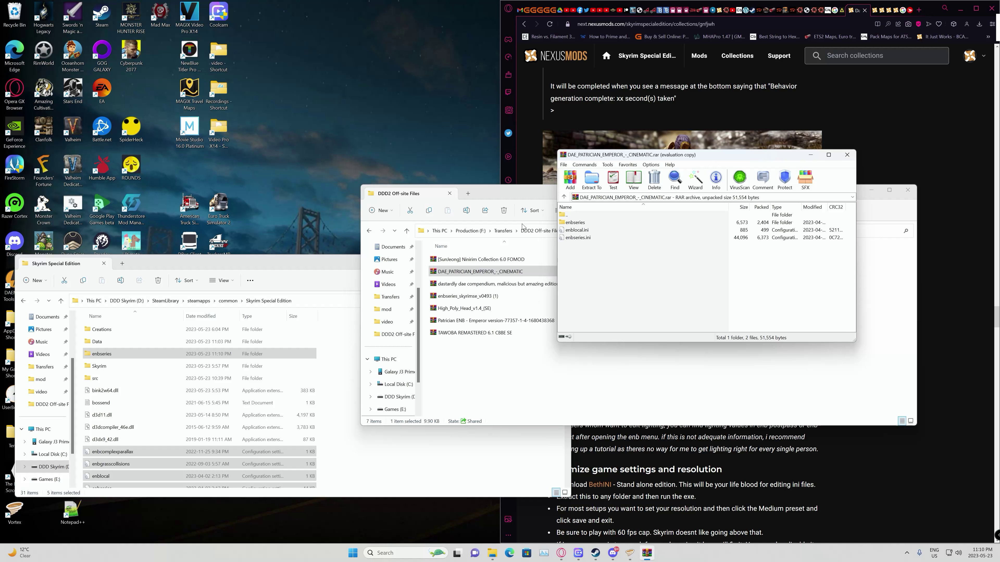
pyautogui.moveTo(583, 255); pyautogui.dragTo(550, 272)
pyautogui.doubleClick(574, 223)
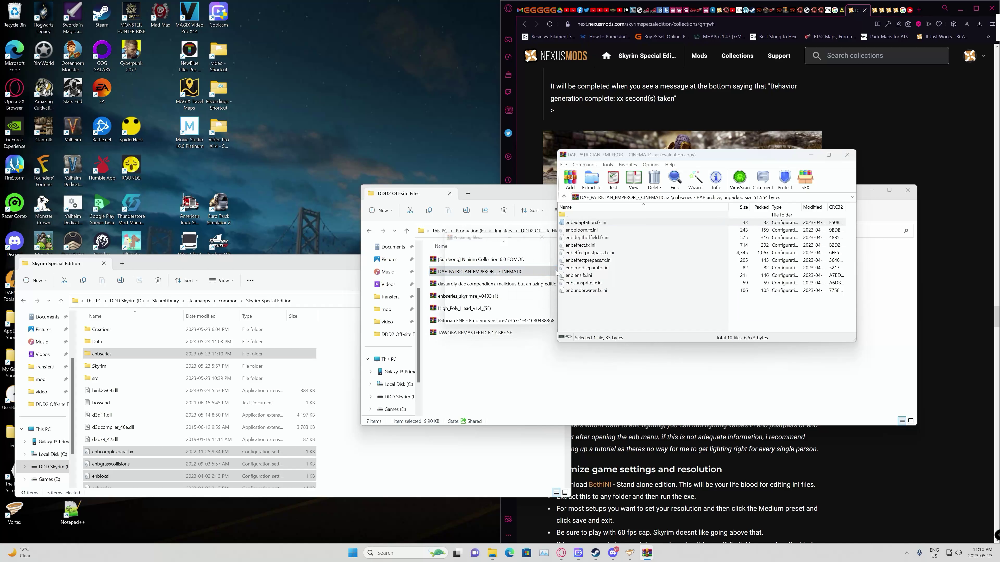
pyautogui.doubleClick(563, 215)
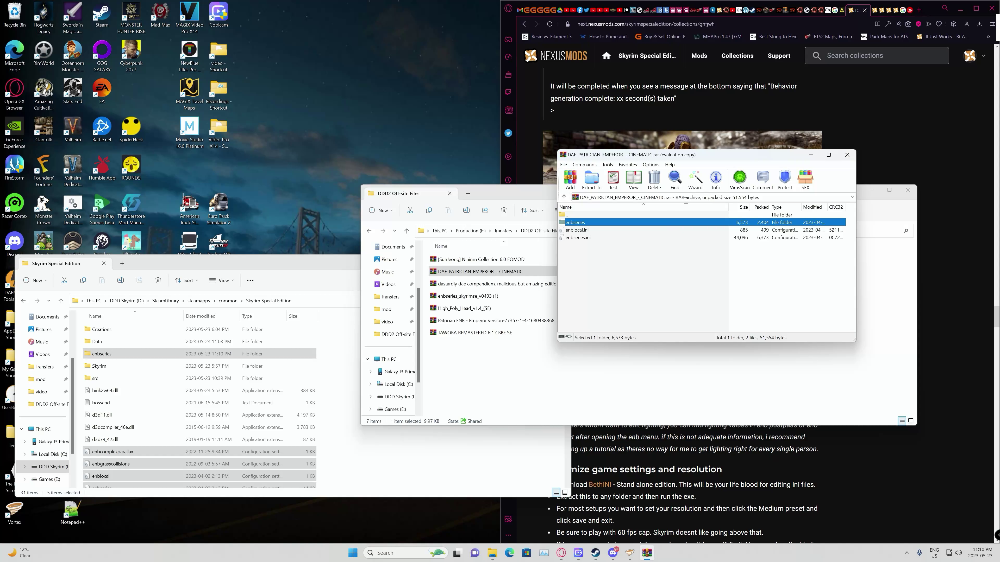
# - Copy the cinematic archive's contents into the Skyrim folder, replacing the existing ENB files, and close WinRAR
pyautogui.moveTo(591, 277); pyautogui.dragTo(473, 468)
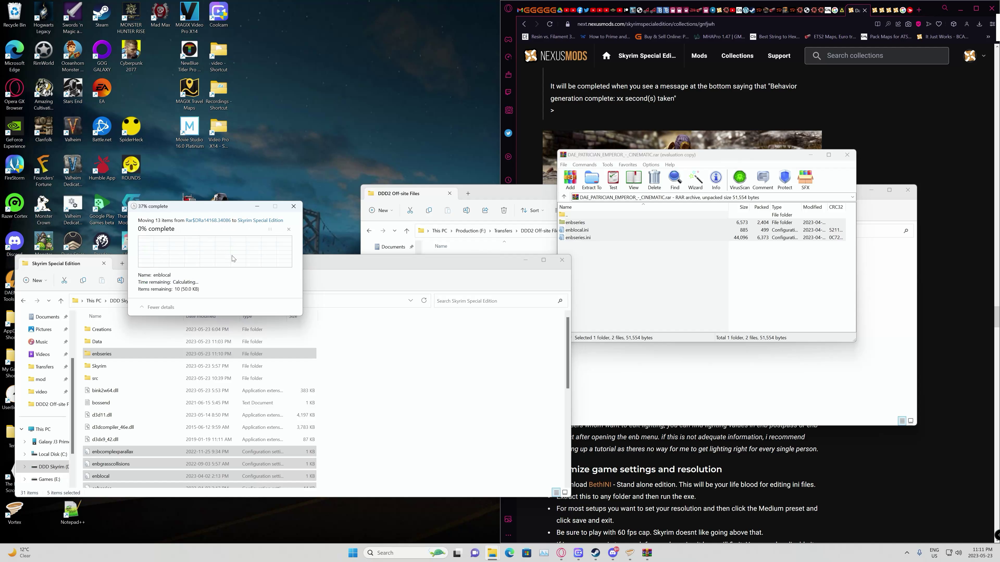
pyautogui.click(226, 254)
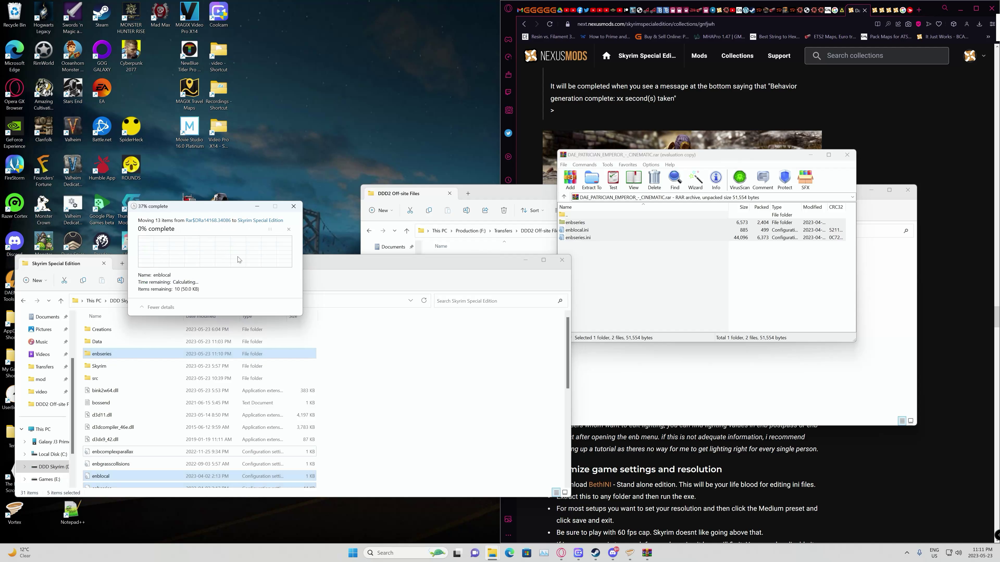
pyautogui.click(847, 155)
pyautogui.click(599, 191)
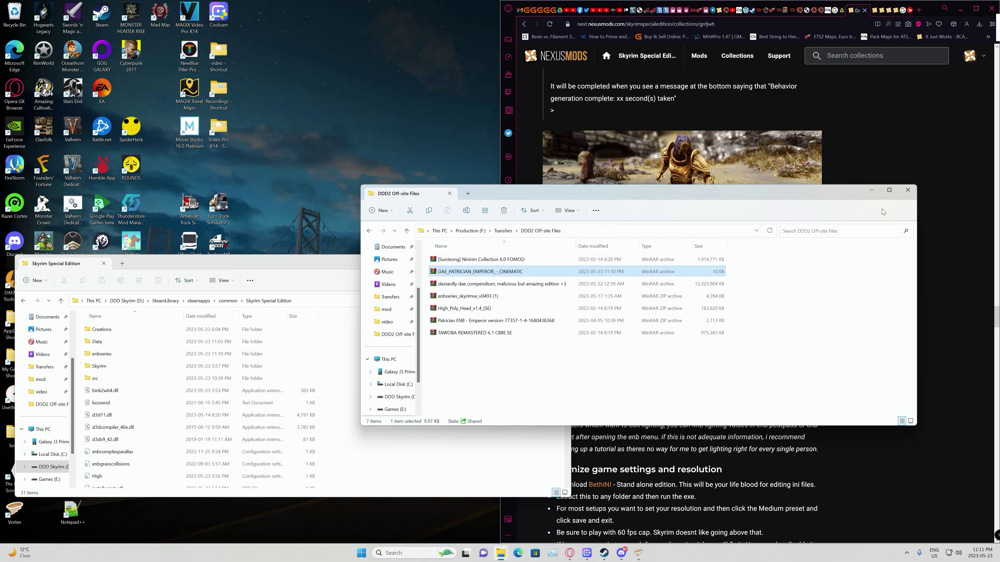
# - Close the off-site files and Skyrim folder windows, then scroll the guide to Customize game settings
pyautogui.click(907, 190)
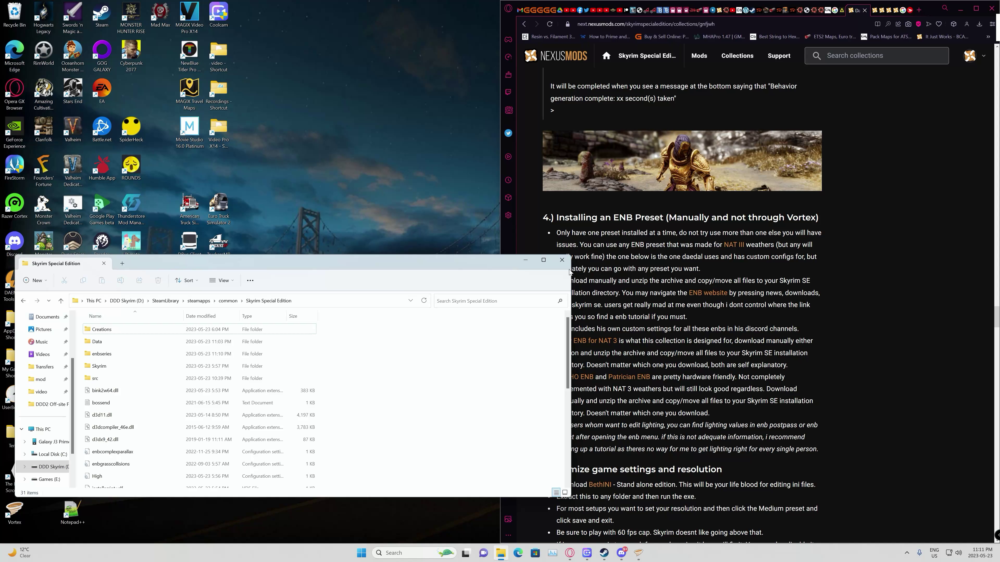
pyautogui.click(562, 261)
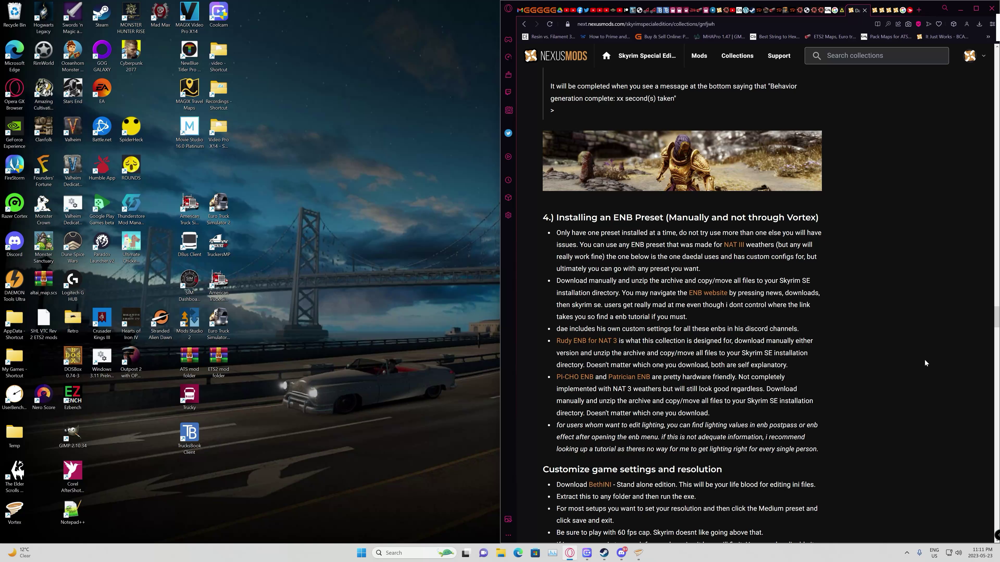
pyautogui.scroll(-5, 832, 343)
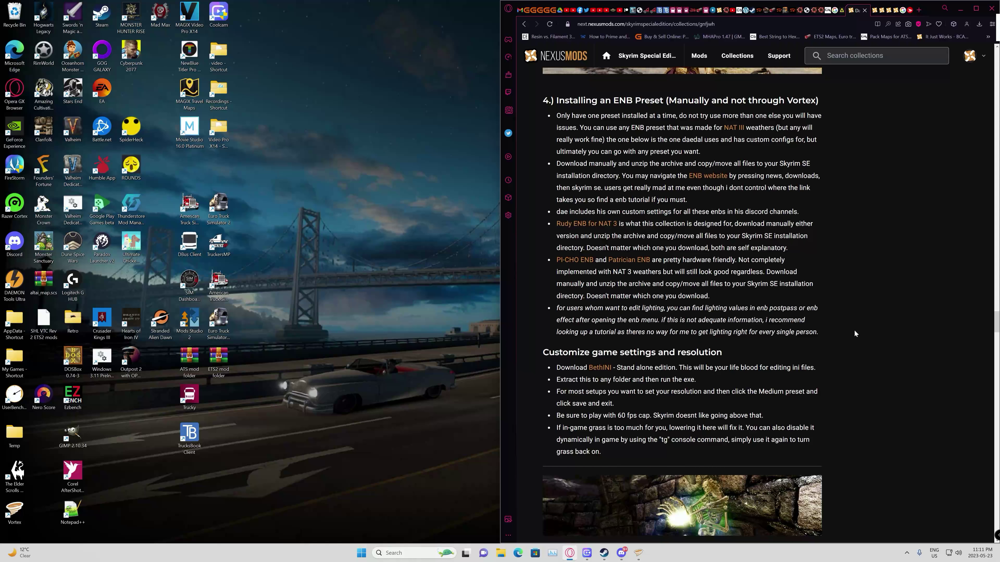
pyautogui.scroll(-1, 858, 328)
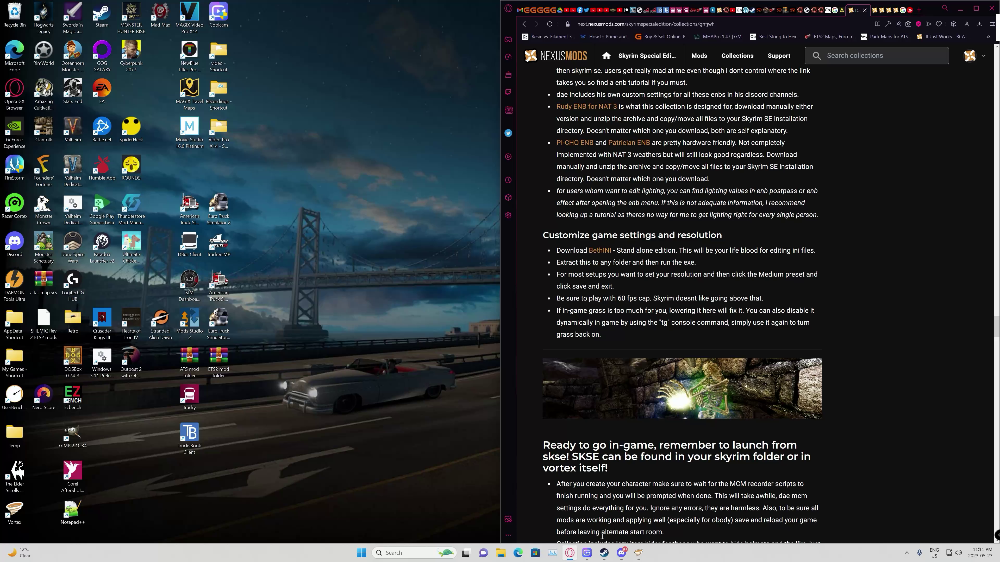
# - Visit the BethINI mod page, close it, and minimize the browser
pyautogui.click(602, 251)
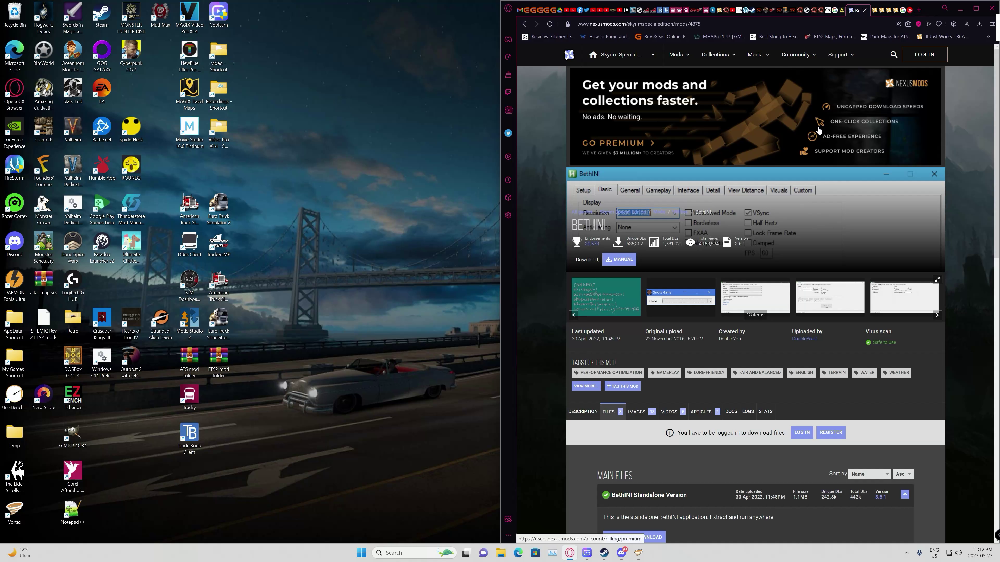
pyautogui.click(865, 11)
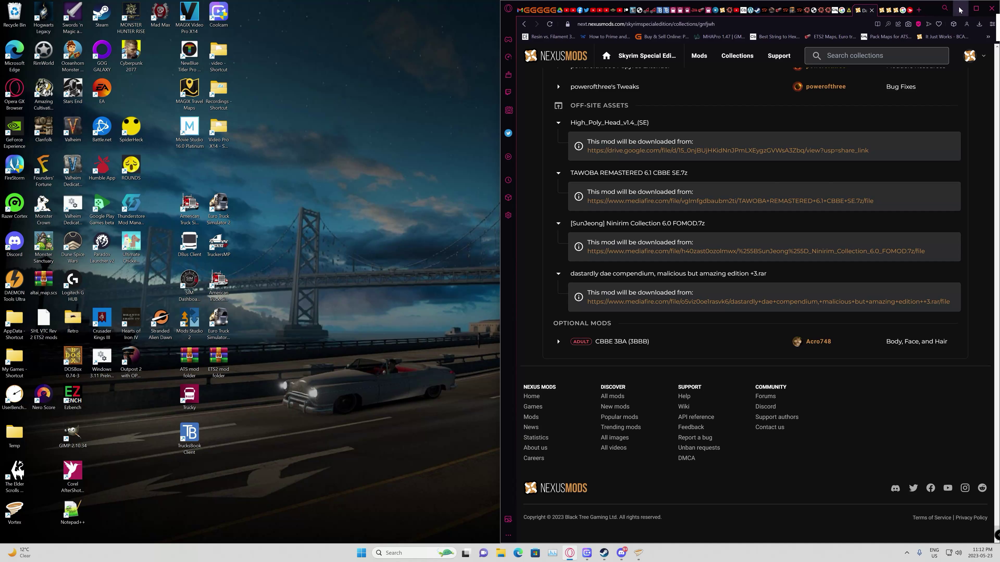
pyautogui.moveTo(959, 1); pyautogui.dragTo(959, 9)
pyautogui.click(953, 18)
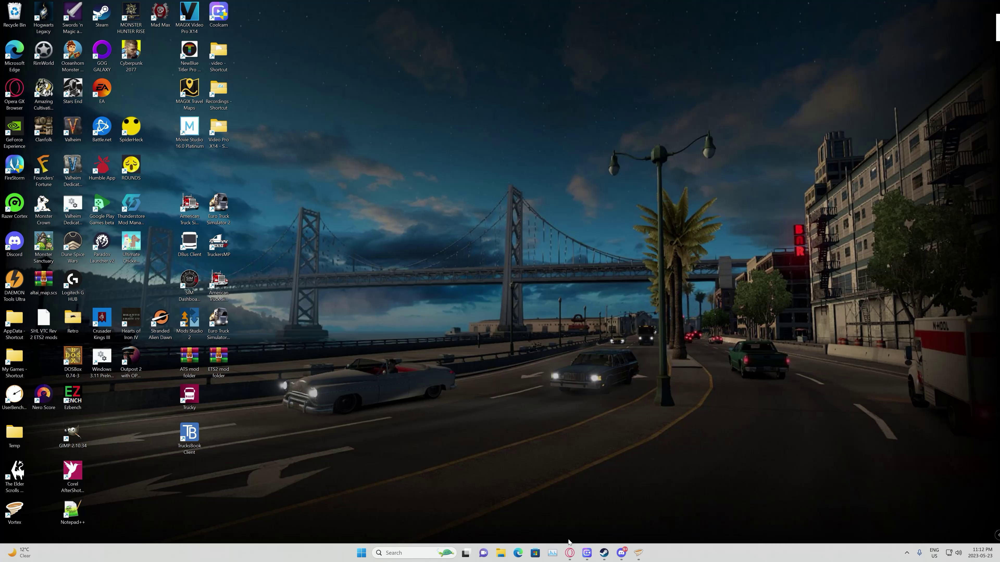
# - Launch Skyrim Script Extender 64 from the Vortex Dashboard toolbar
pyautogui.click(639, 553)
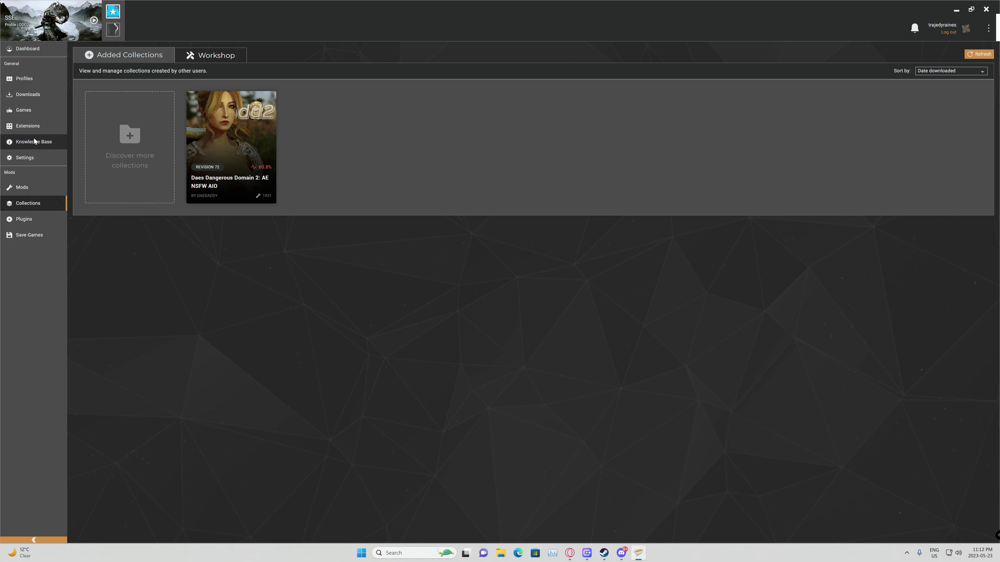
pyautogui.click(41, 48)
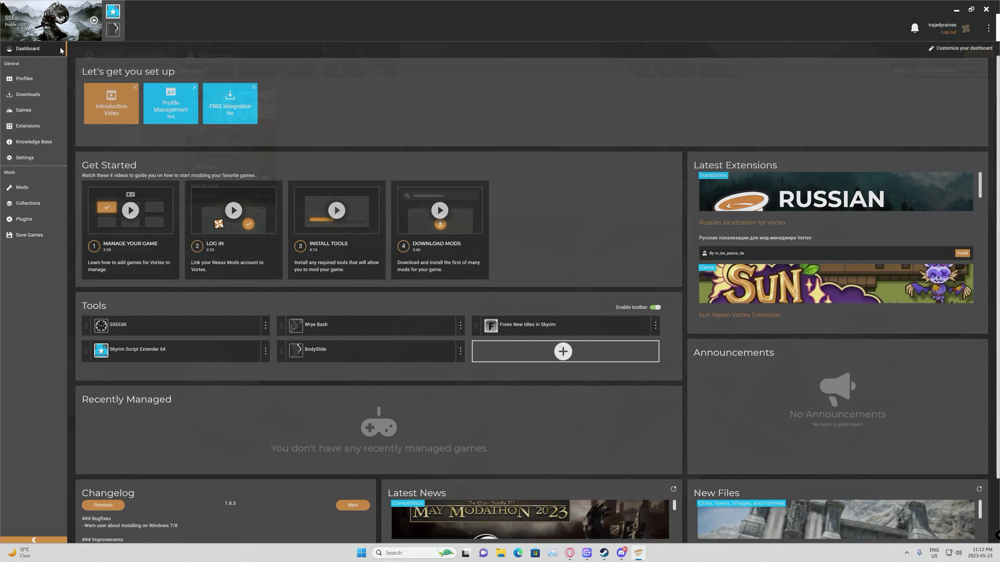
pyautogui.click(114, 13)
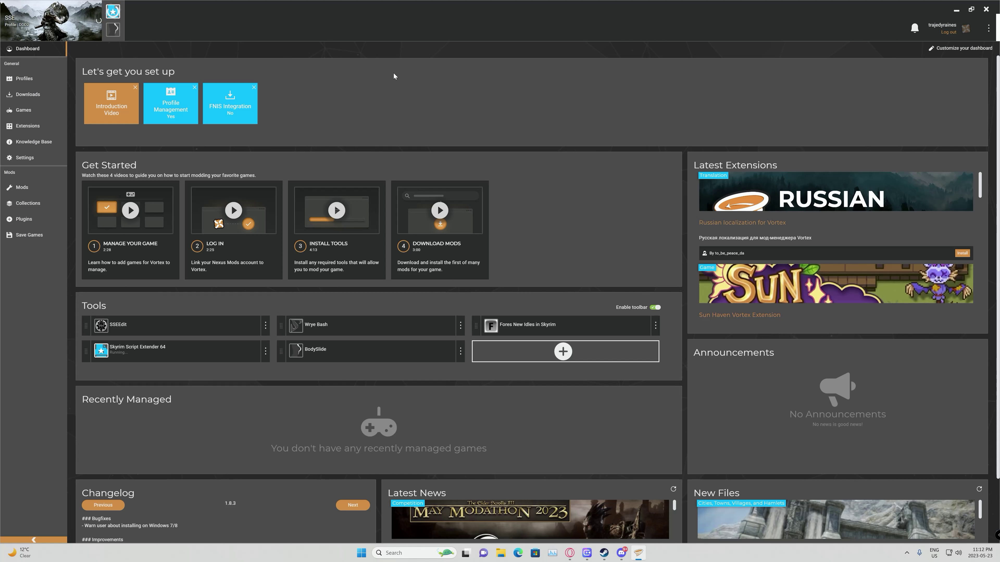